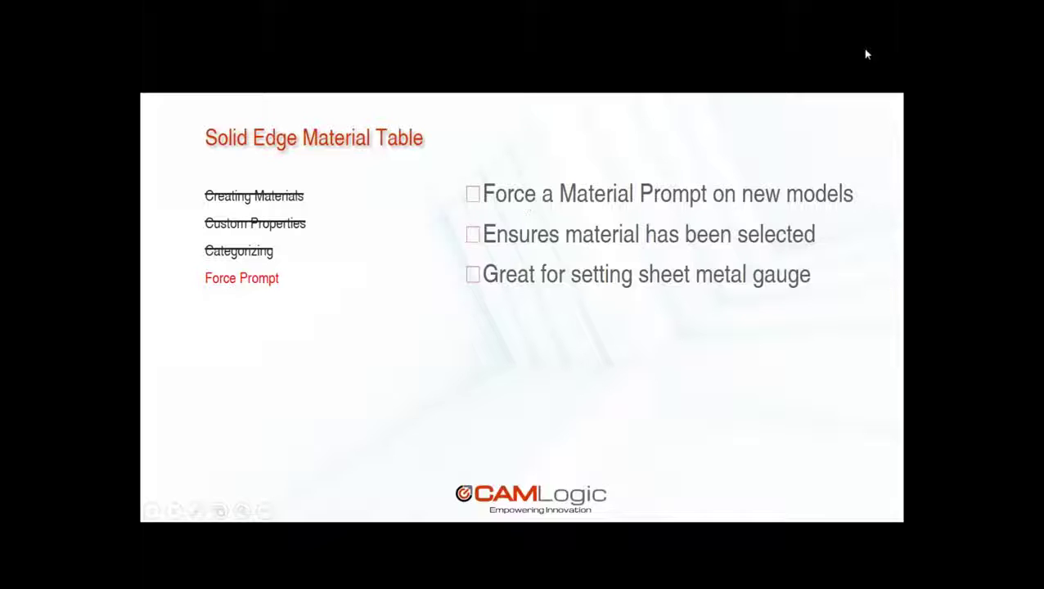
Switch to Solid Edge and view the general program options from the open draft document
{"action": "left_click", "coordinate": [343, 583]}
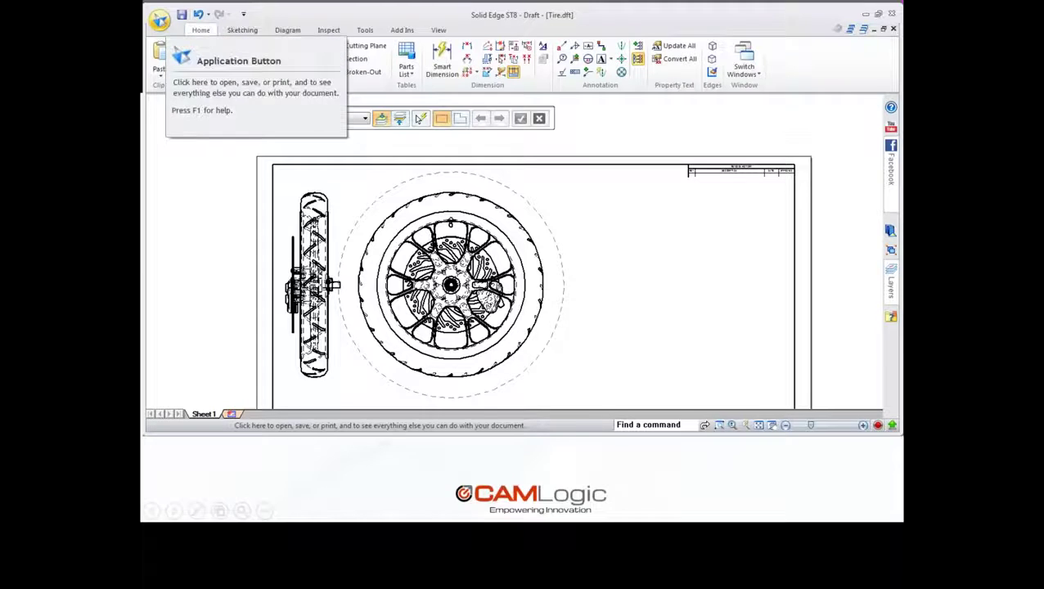
{"action": "left_click", "coordinate": [160, 21]}
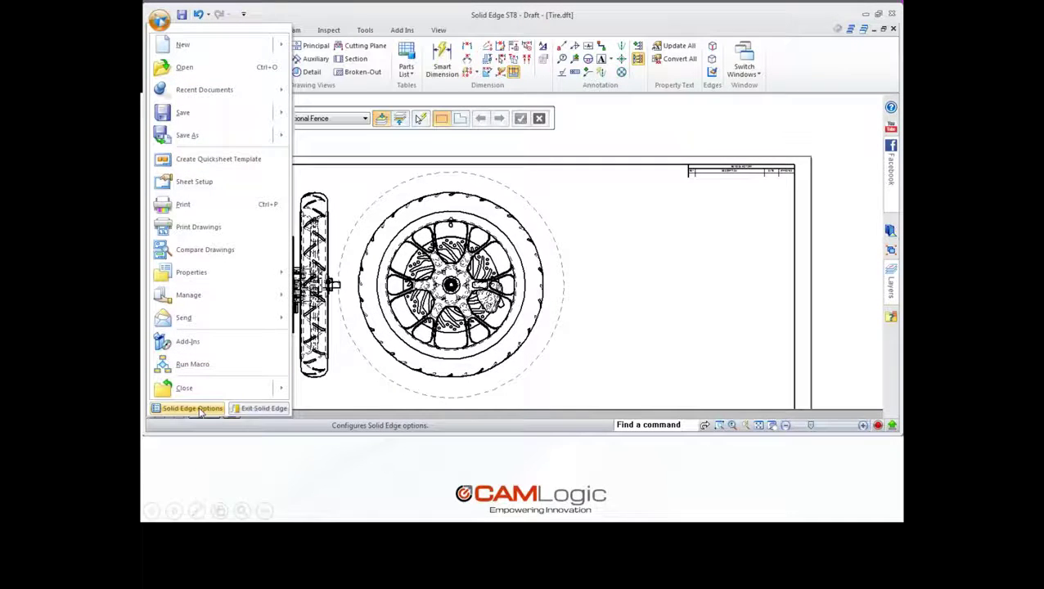
{"action": "left_click", "coordinate": [239, 508]}
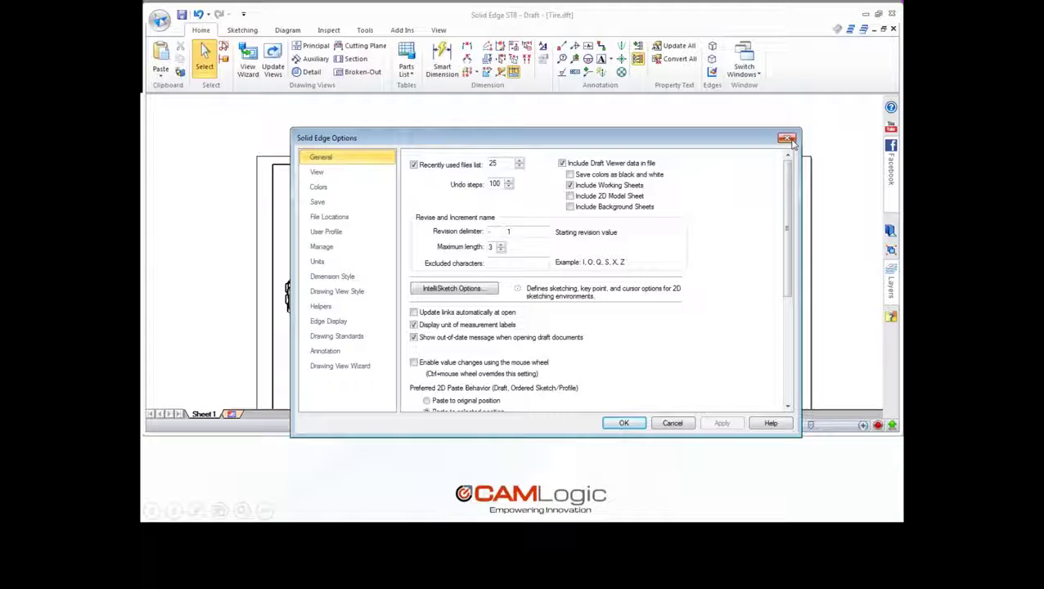
{"action": "left_click", "coordinate": [788, 139]}
Create a new synchronous part and dismiss its material table without choosing a material
{"action": "left_click", "coordinate": [157, 27]}
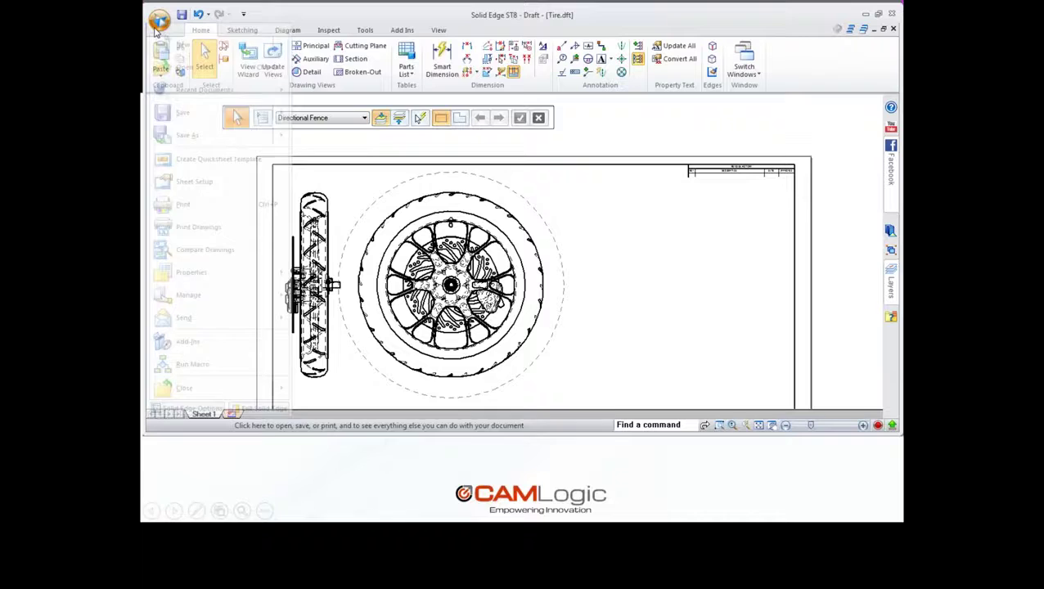
{"action": "key", "text": "Escape"}
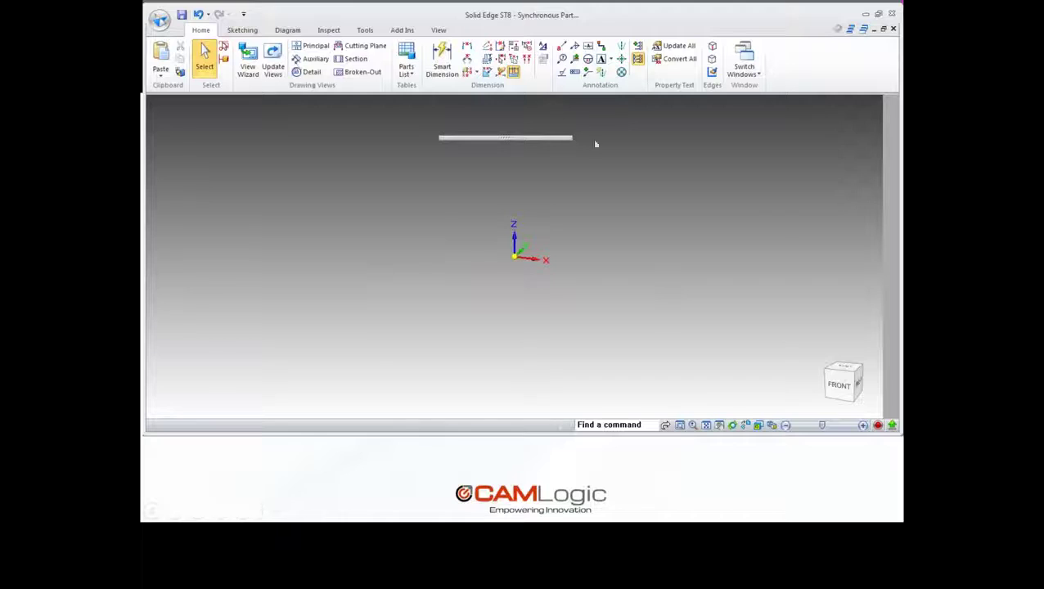
{"action": "double_click", "coordinate": [534, 187]}
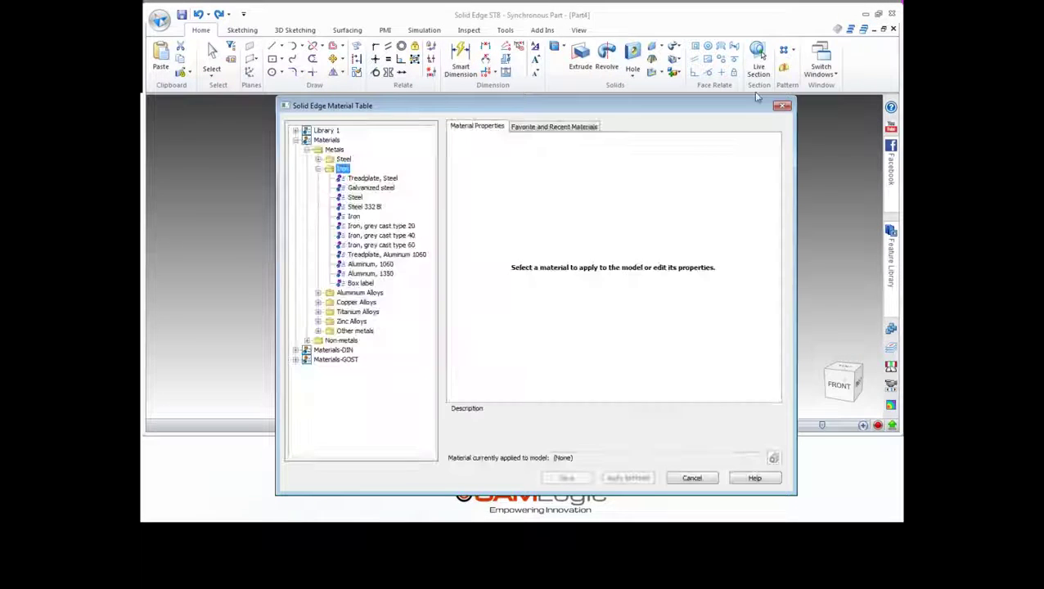
{"action": "left_click", "coordinate": [779, 108]}
Make sure prompting for material in new model documents is enabled in the general program options, and apply the settings
{"action": "left_click", "coordinate": [160, 20]}
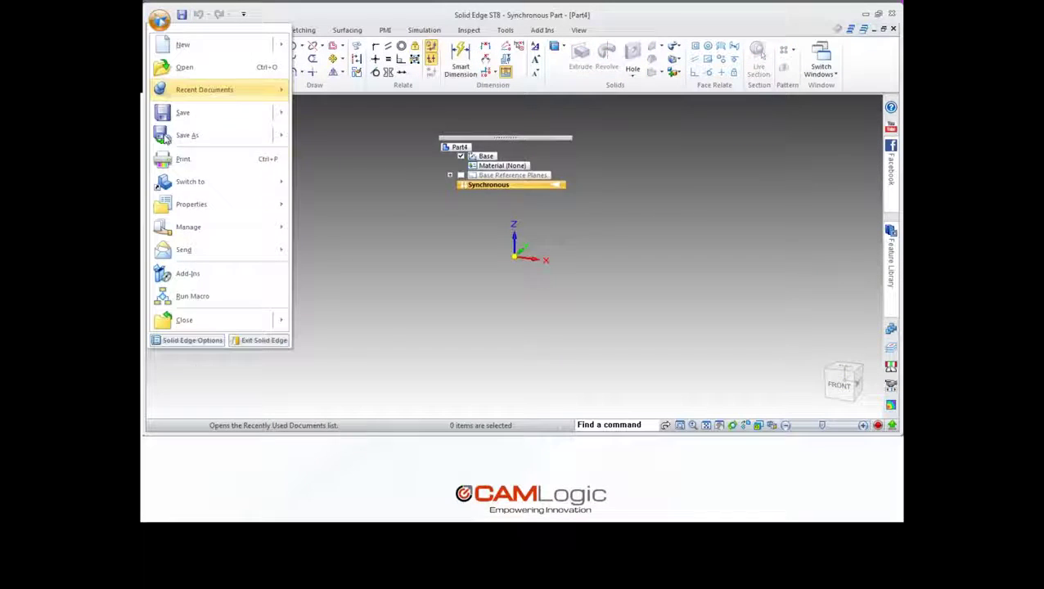
{"action": "left_click", "coordinate": [202, 346]}
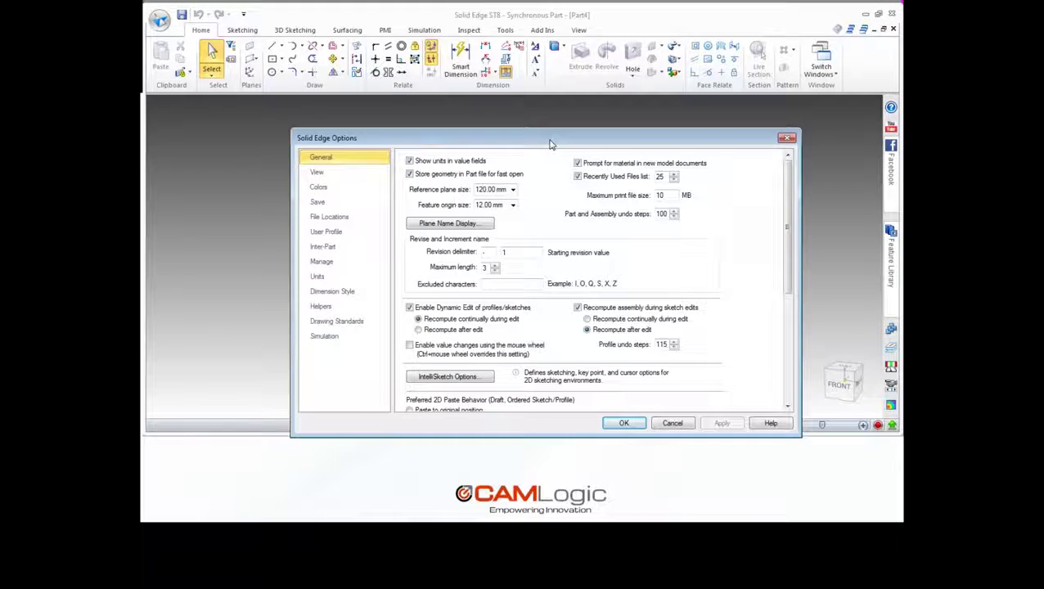
{"action": "left_click_drag", "start_coordinate": [552, 141], "coordinate": [541, 114]}
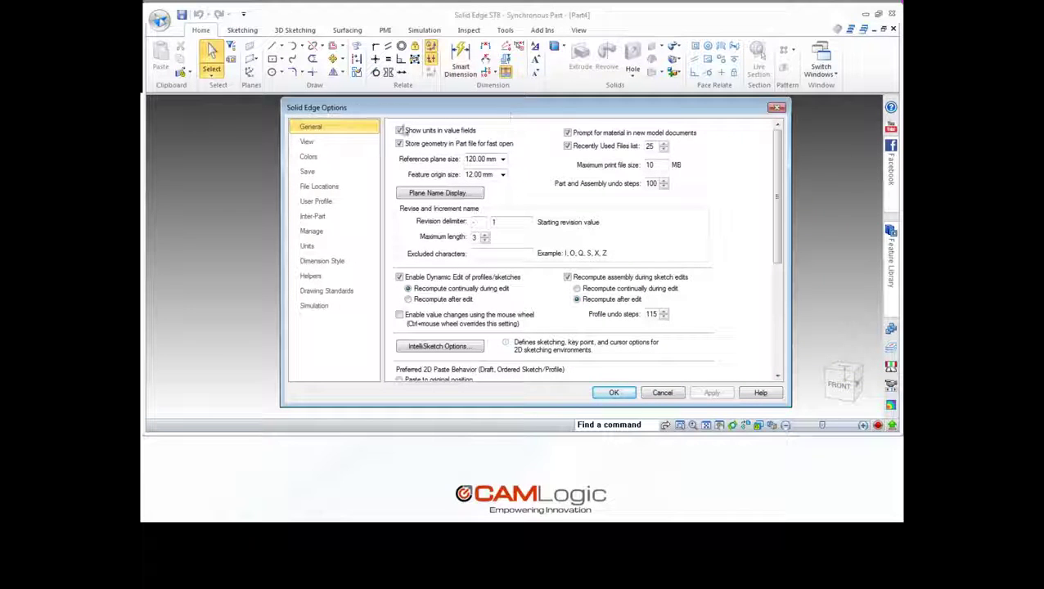
{"action": "left_click", "coordinate": [568, 133]}
{"action": "left_click", "coordinate": [567, 133]}
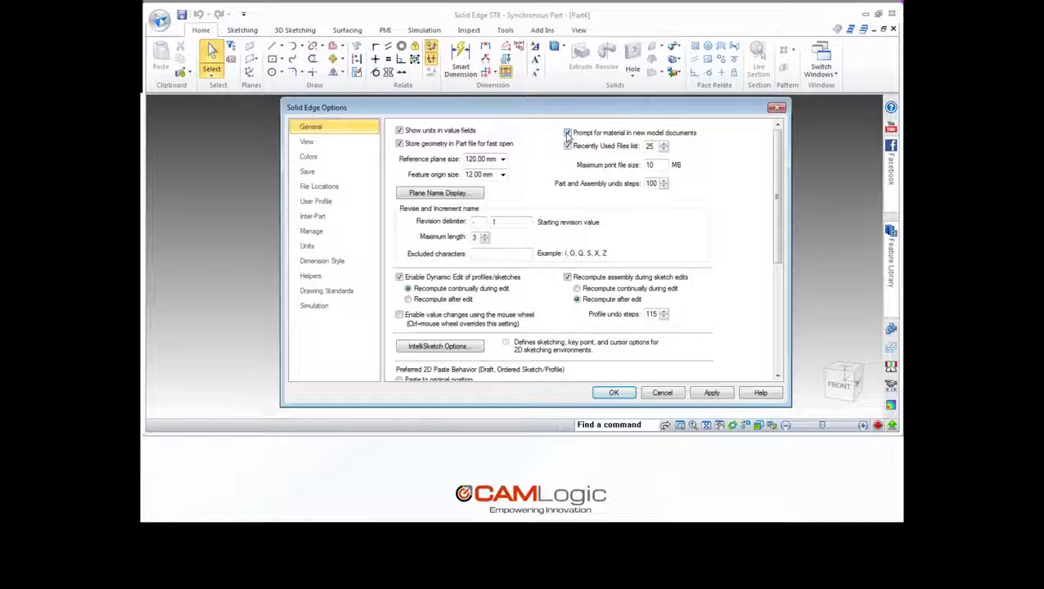
{"action": "left_click", "coordinate": [705, 395]}
{"action": "left_click", "coordinate": [614, 393]}
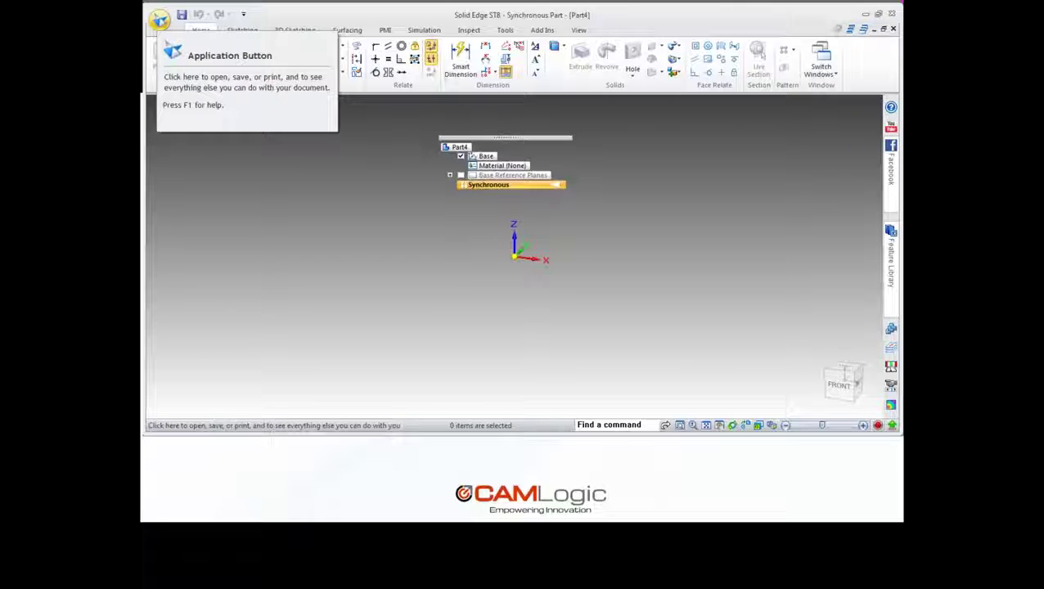
Open the material table for the new part
{"action": "left_click", "coordinate": [160, 20]}
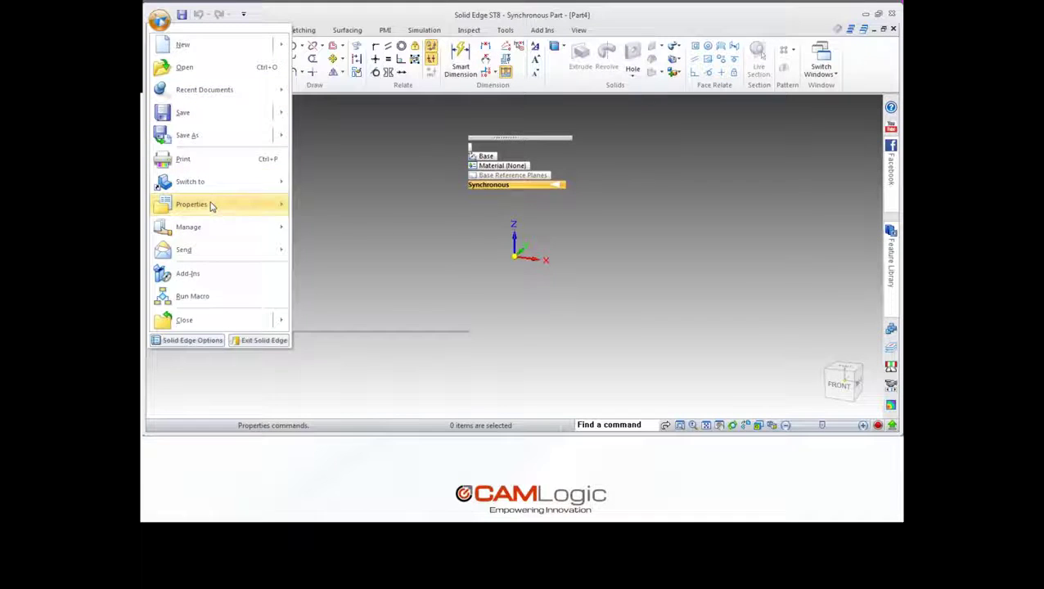
{"action": "mouse_move", "coordinate": [212, 204]}
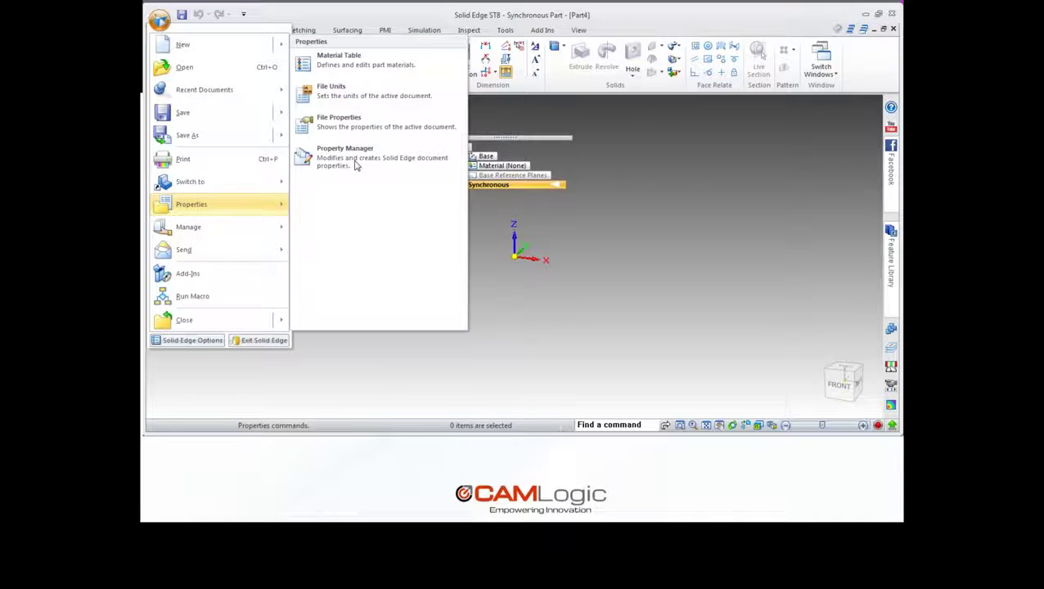
{"action": "left_click", "coordinate": [361, 64]}
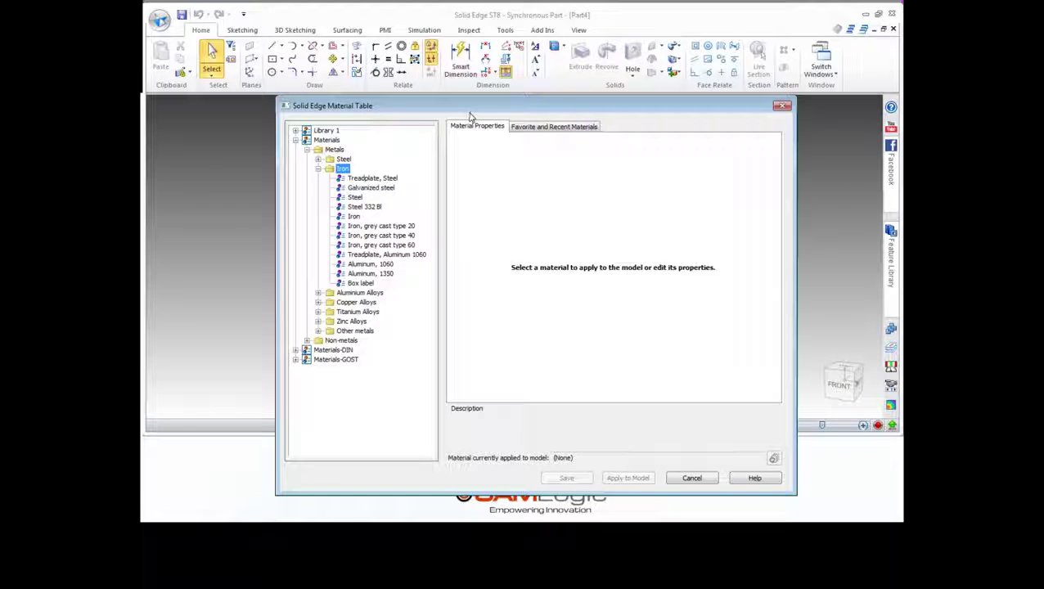
{"action": "left_click_drag", "start_coordinate": [468, 109], "coordinate": [475, 43]}
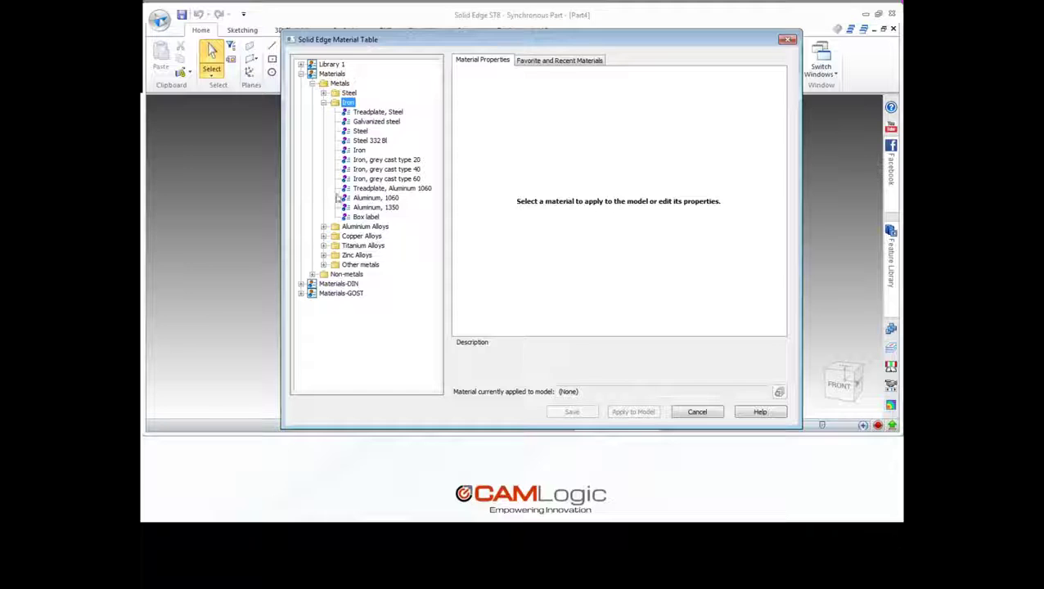
Examine how the material libraries are organized, including the Metals and Non-metals categories of the Materials library
{"action": "left_click", "coordinate": [301, 74]}
{"action": "left_click", "coordinate": [332, 65]}
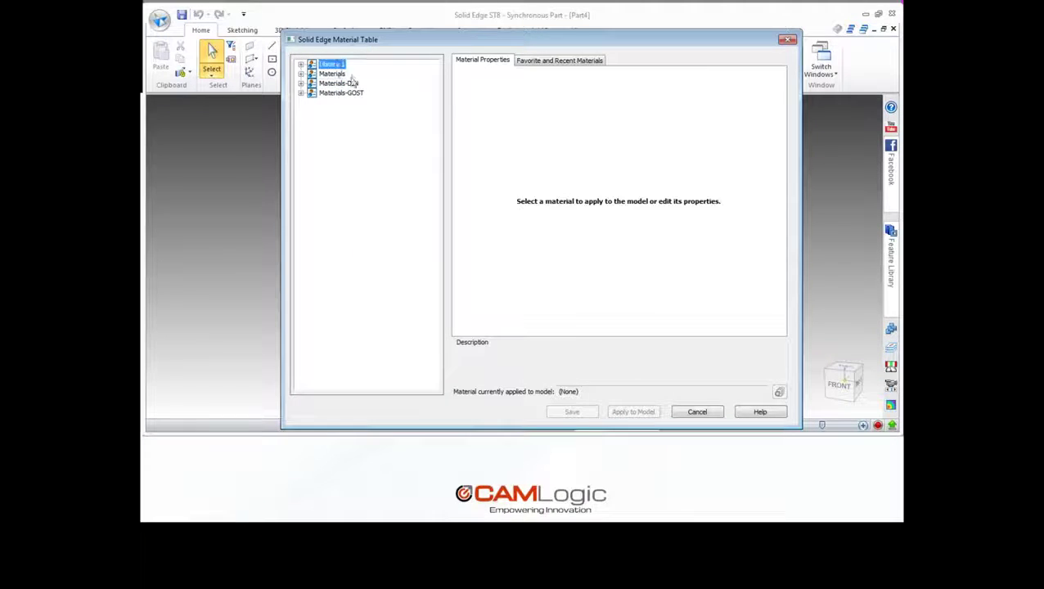
{"action": "left_click", "coordinate": [336, 75]}
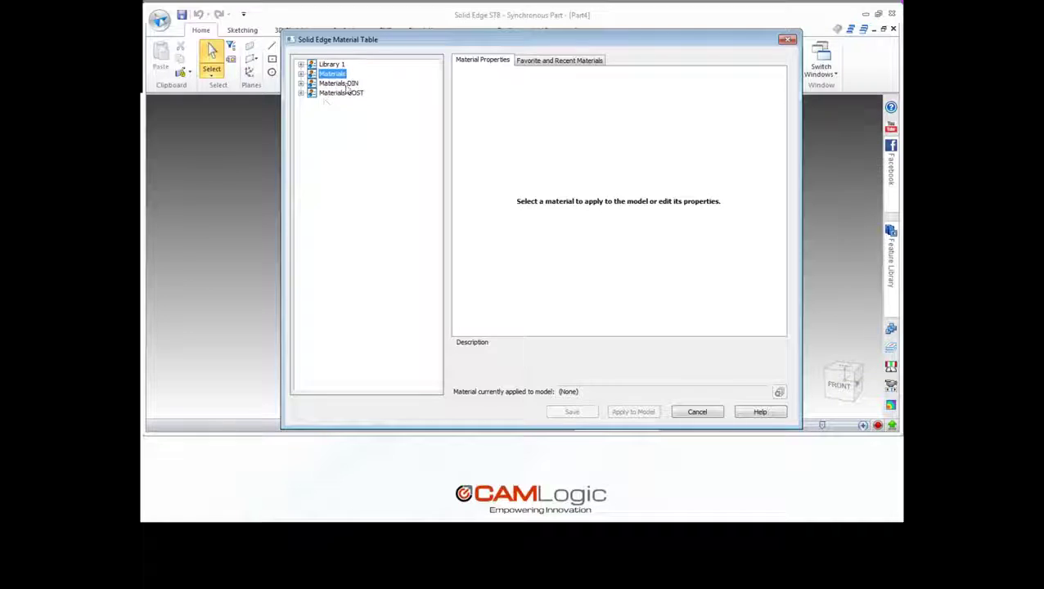
{"action": "left_click", "coordinate": [301, 73]}
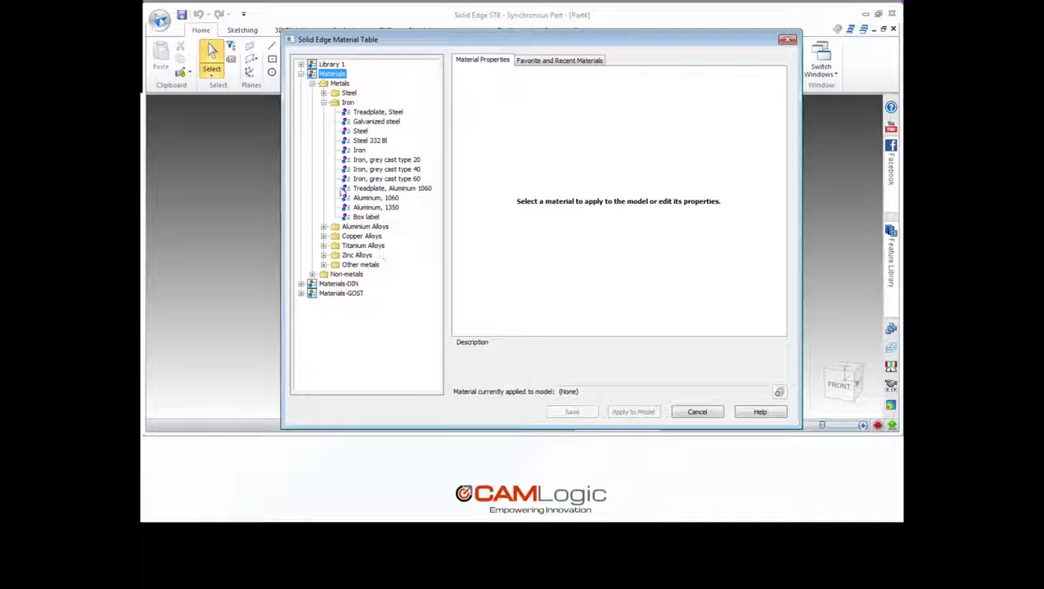
{"action": "left_click", "coordinate": [340, 84]}
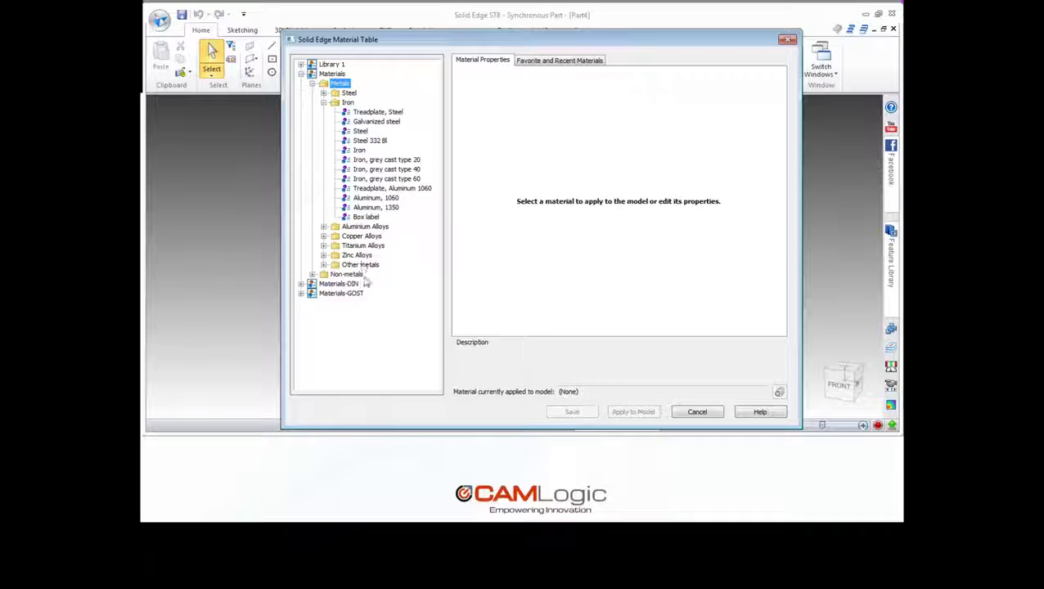
{"action": "left_click", "coordinate": [313, 275]}
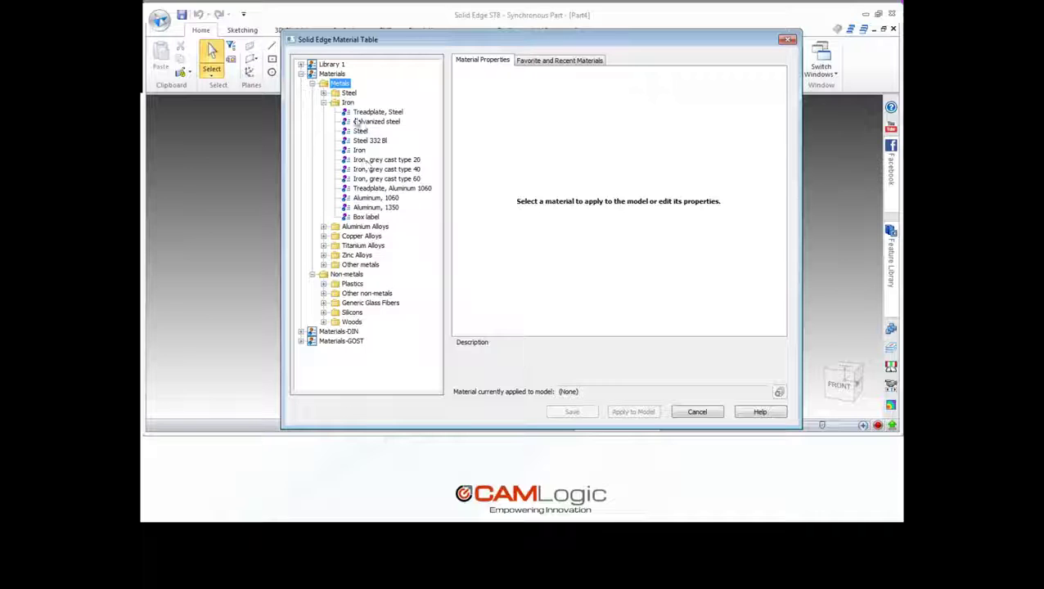
{"action": "left_click", "coordinate": [323, 103]}
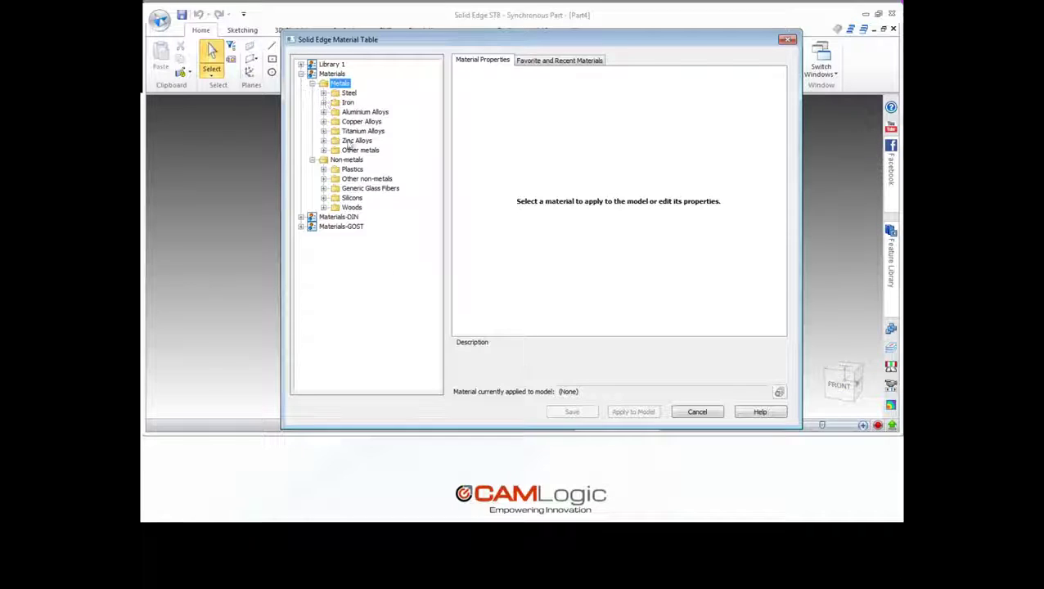
Move the Stainless Steel, 310 material from the Steel directory to the Iron directory under Metals
{"action": "left_click", "coordinate": [324, 94]}
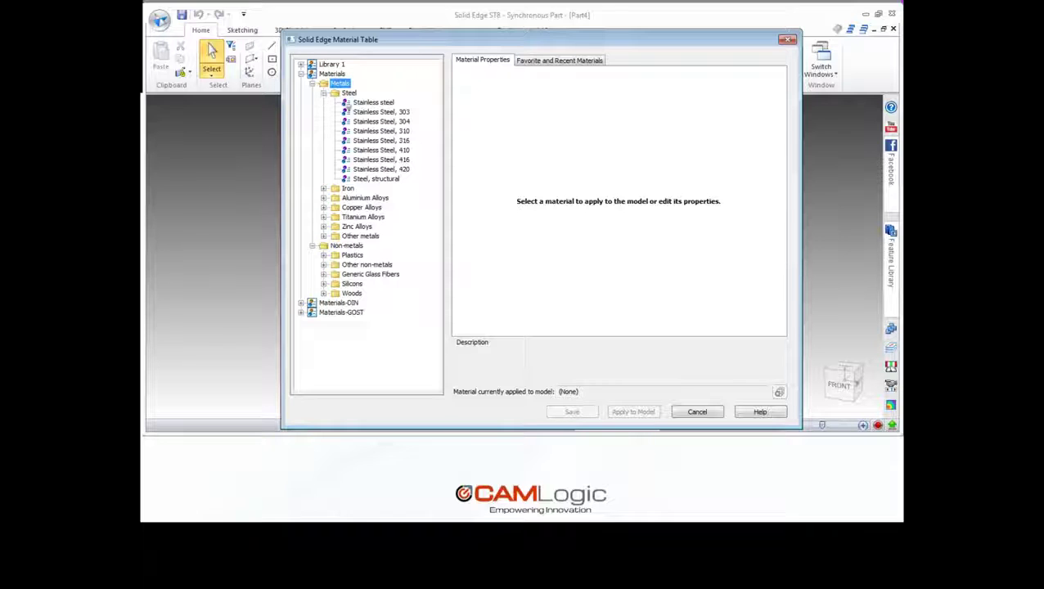
{"action": "left_click", "coordinate": [324, 188]}
{"action": "left_click", "coordinate": [381, 133]}
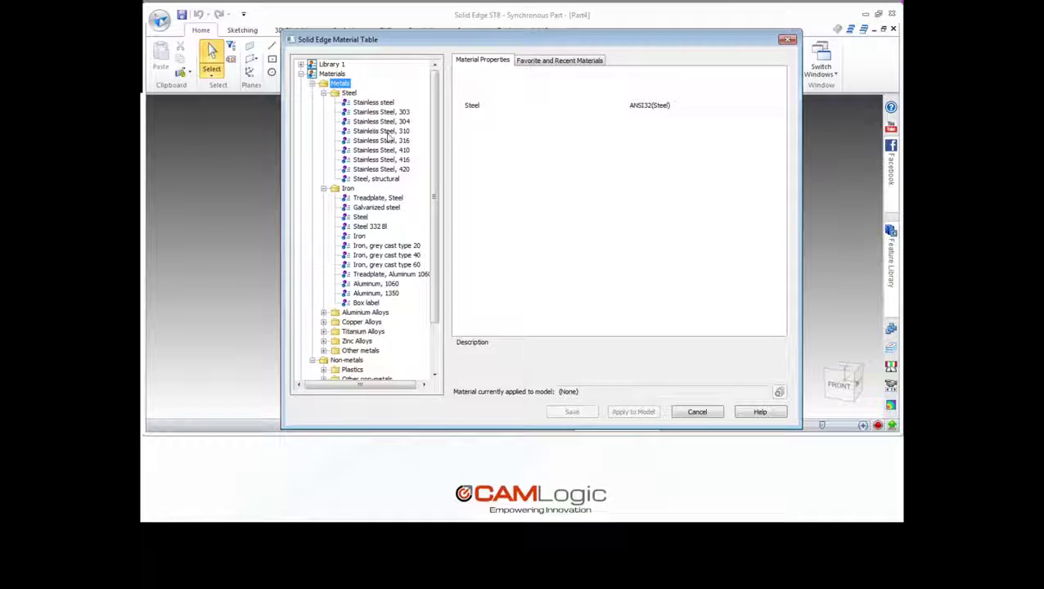
{"action": "right_click", "coordinate": [382, 133]}
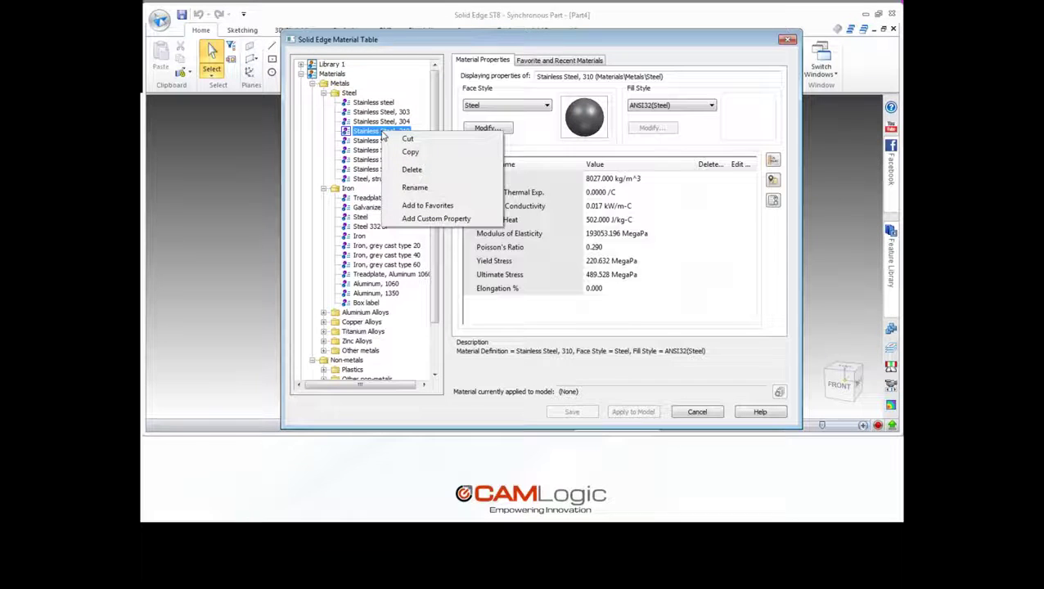
{"action": "left_click", "coordinate": [407, 139]}
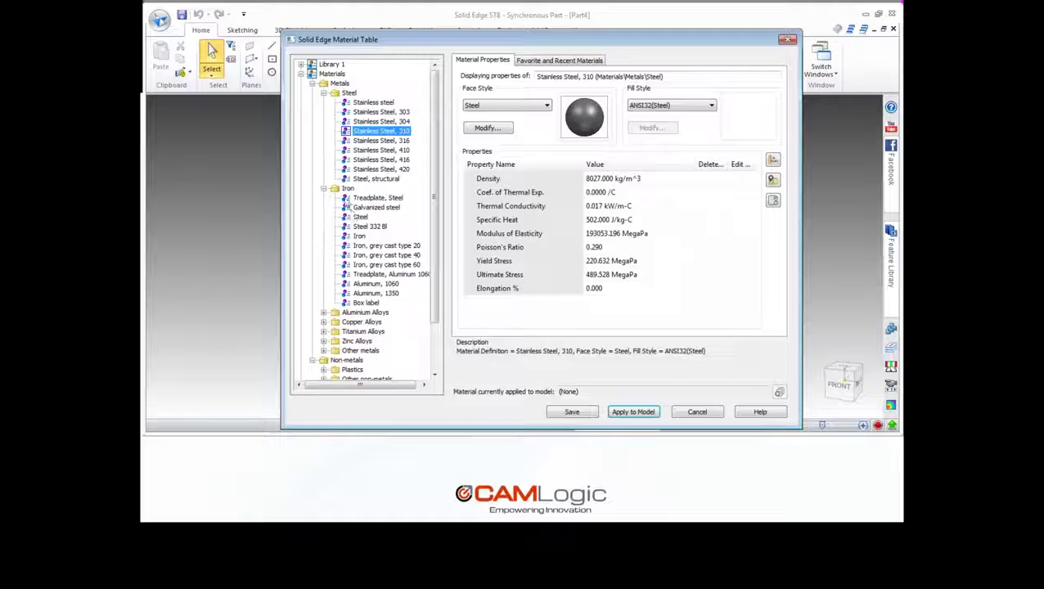
{"action": "left_click", "coordinate": [364, 208]}
{"action": "left_click", "coordinate": [346, 189]}
{"action": "right_click", "coordinate": [345, 190]}
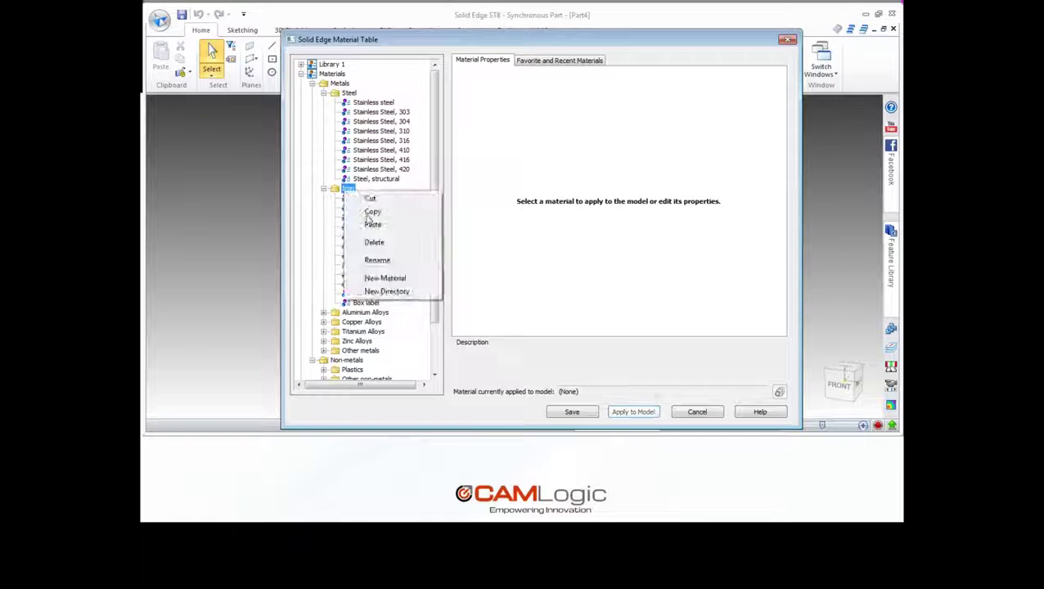
{"action": "left_click", "coordinate": [372, 225]}
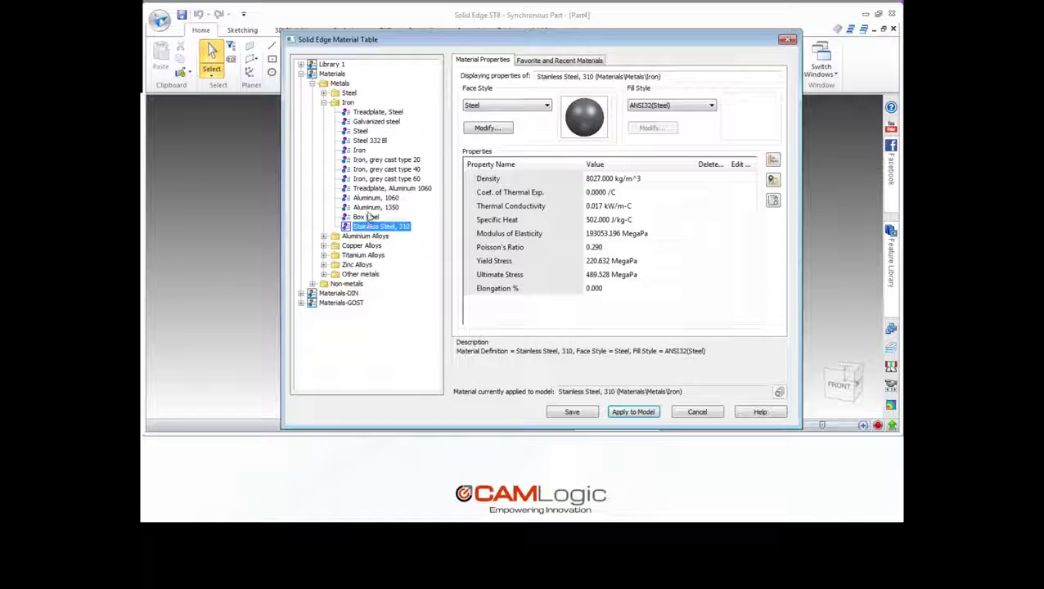
{"action": "left_click", "coordinate": [324, 94]}
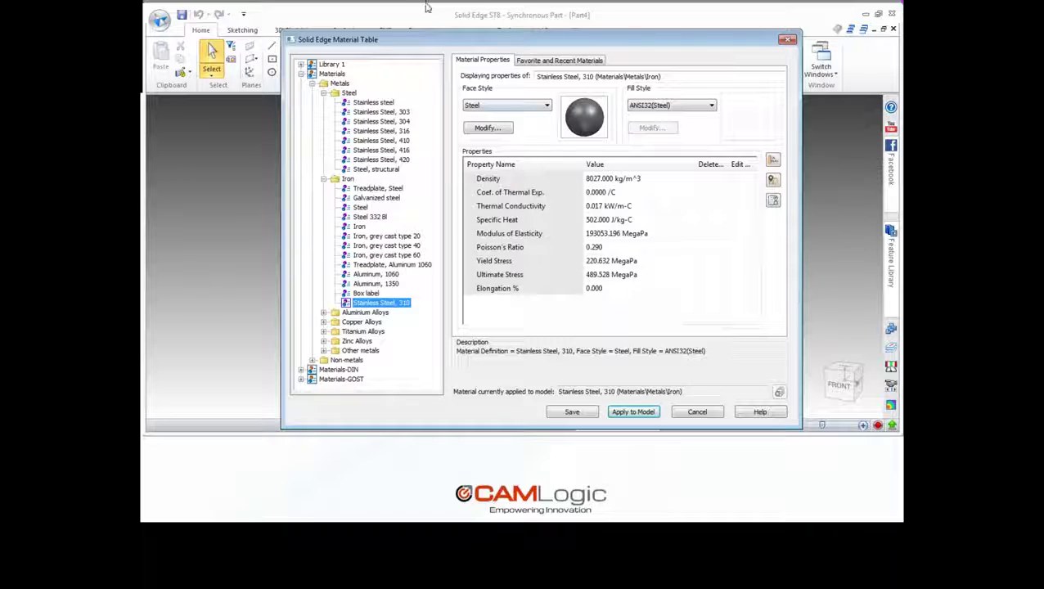
{"action": "left_click_drag", "start_coordinate": [382, 44], "coordinate": [370, 27]}
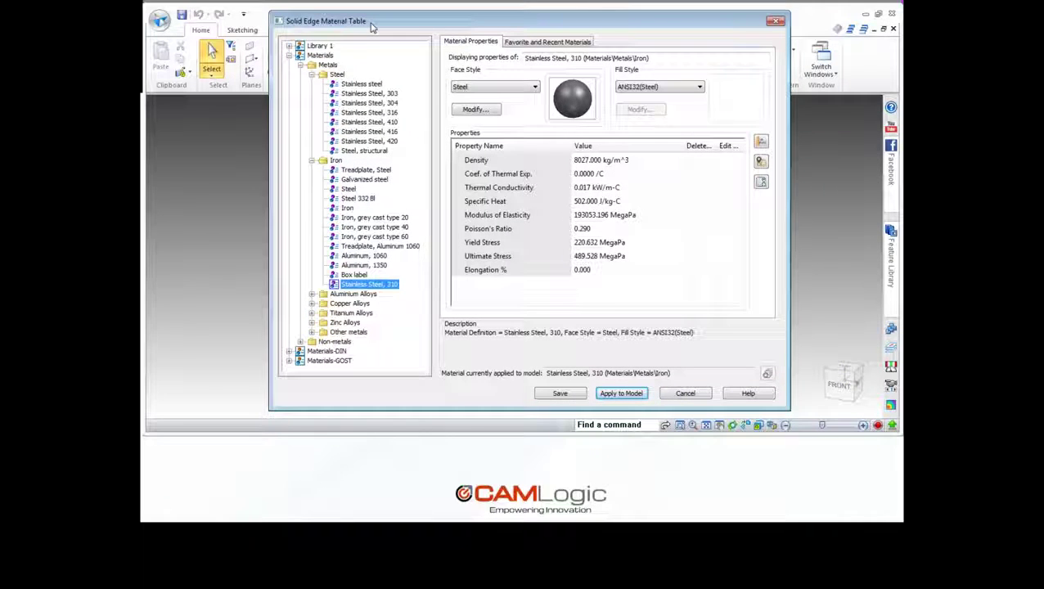
{"action": "left_click", "coordinate": [318, 55]}
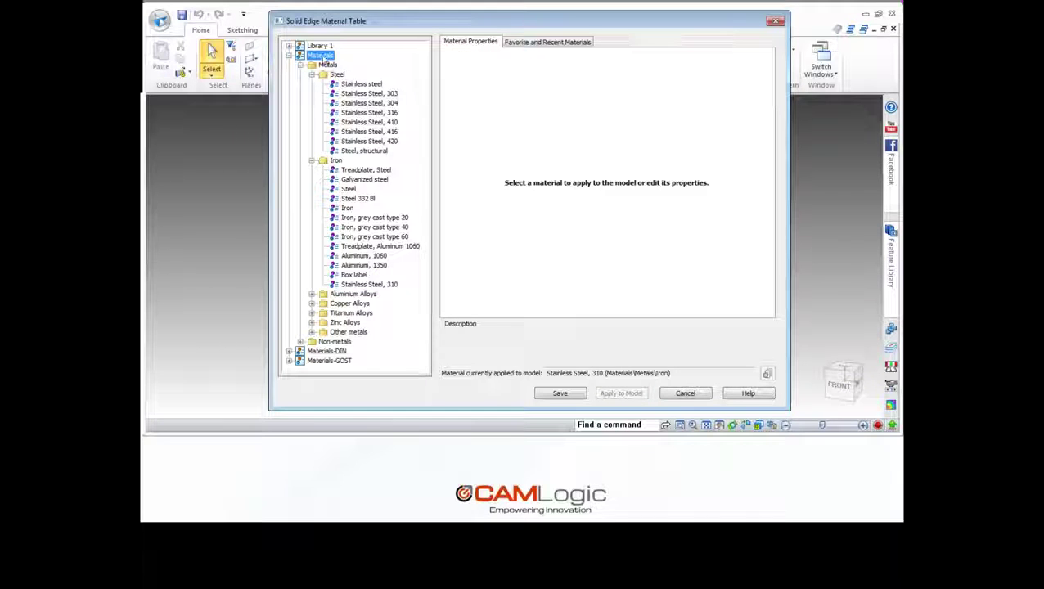
{"action": "right_click", "coordinate": [324, 57]}
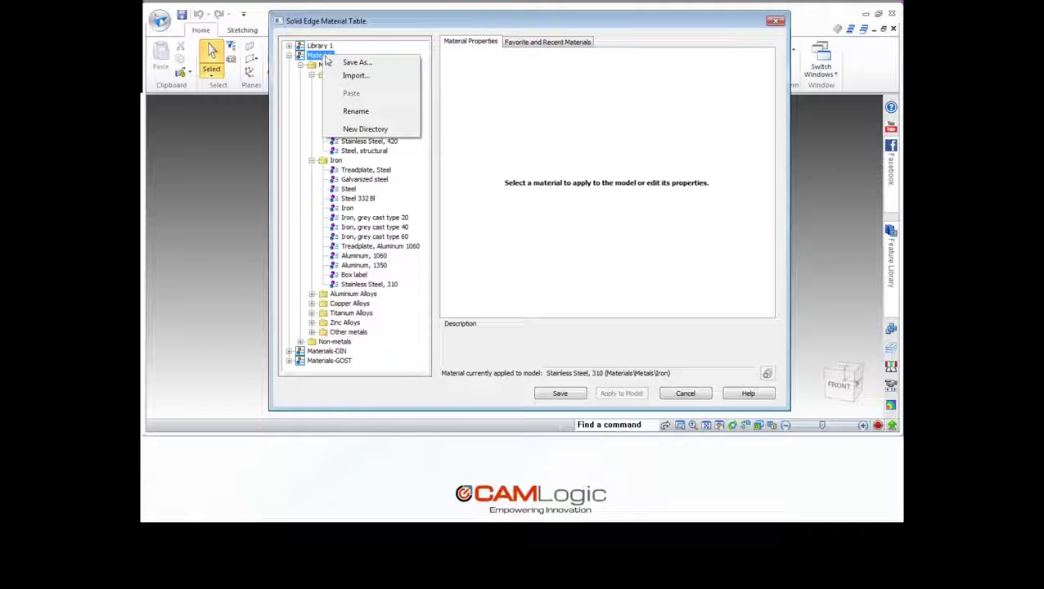
{"action": "left_click", "coordinate": [357, 65]}
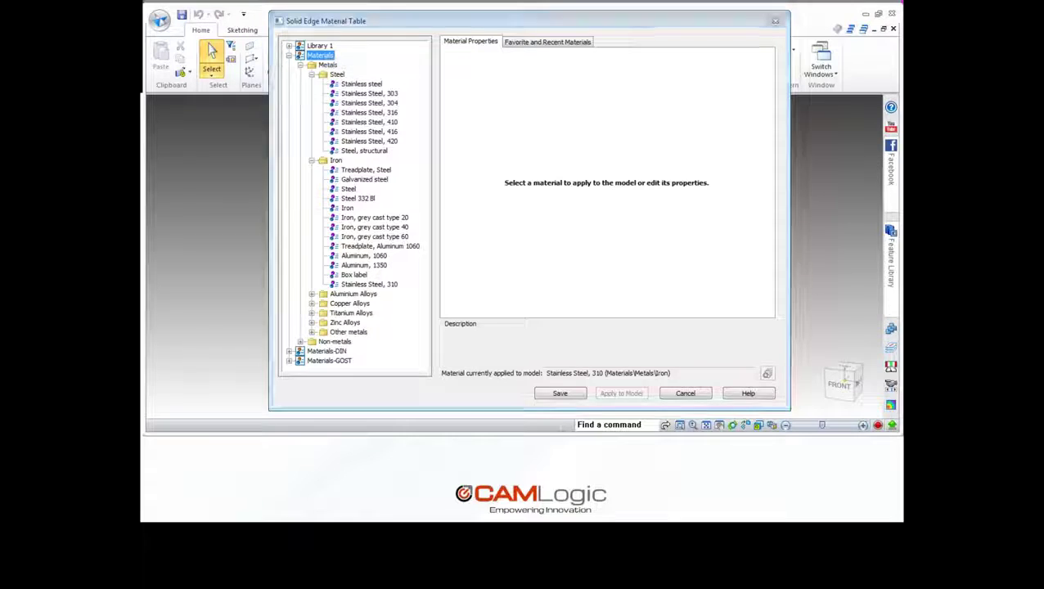
{"action": "left_click_drag", "start_coordinate": [451, 86], "coordinate": [407, 41]}
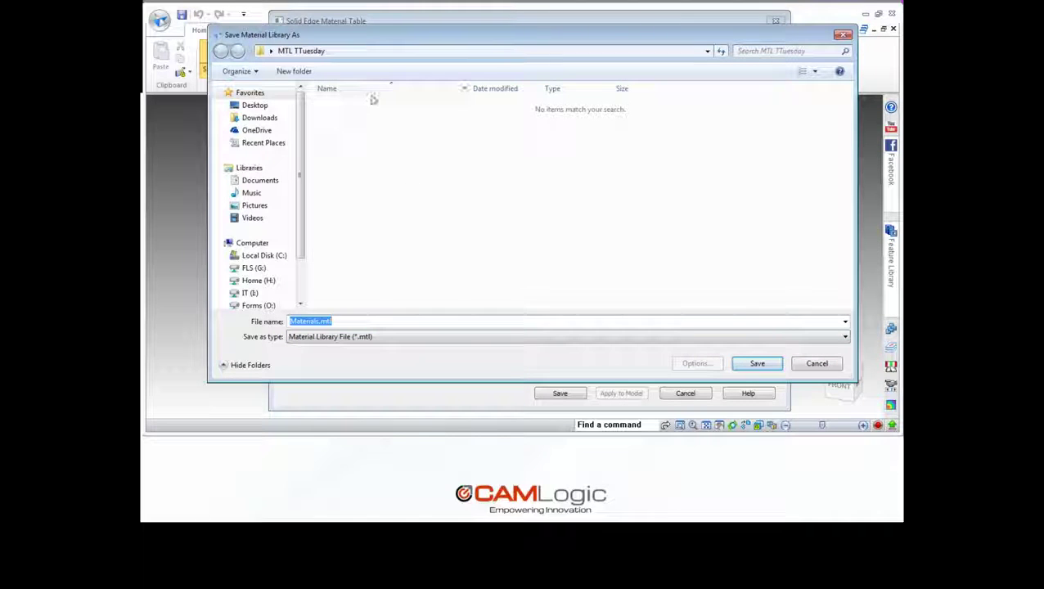
{"action": "left_click", "coordinate": [342, 338]}
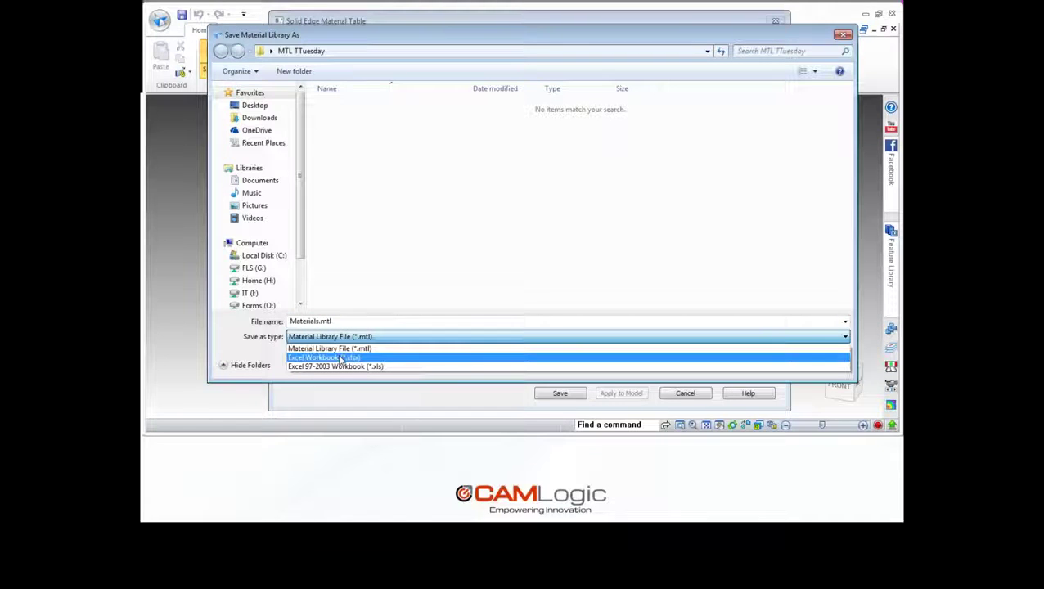
{"action": "left_click", "coordinate": [342, 358]}
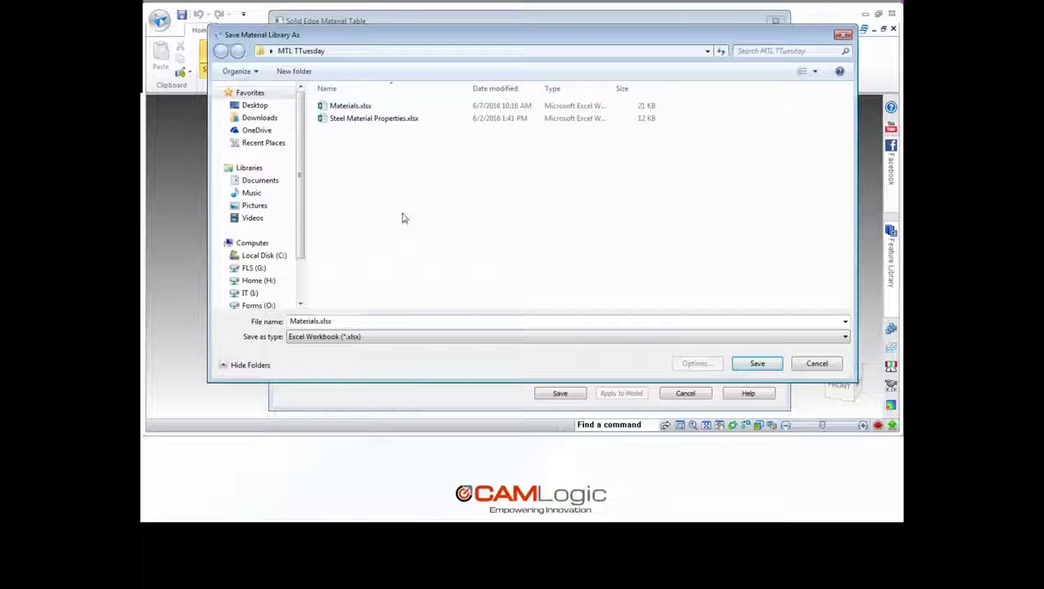
{"action": "left_click", "coordinate": [818, 364]}
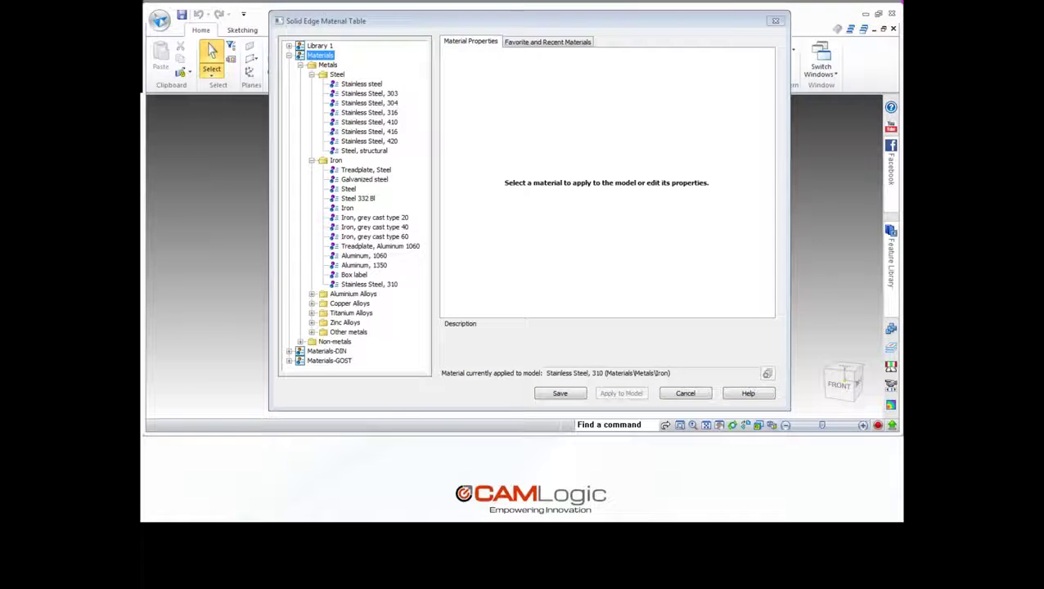
Switch to the Materials.xlsx workbook in Excel and examine its material names, categorization, face style and property columns
{"action": "mouse_move", "coordinate": [451, 587]}
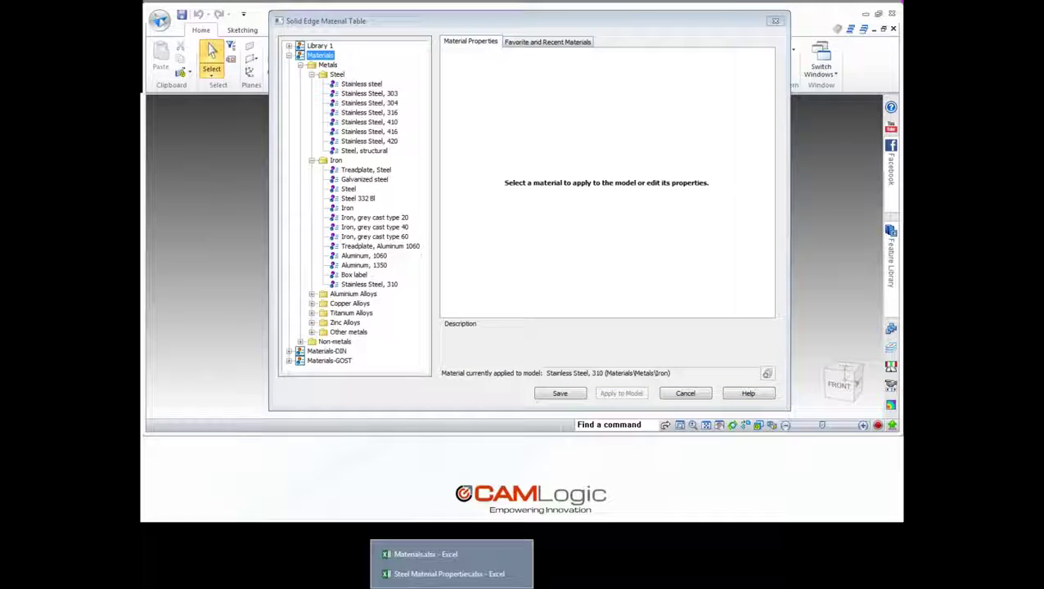
{"action": "left_click", "coordinate": [442, 555]}
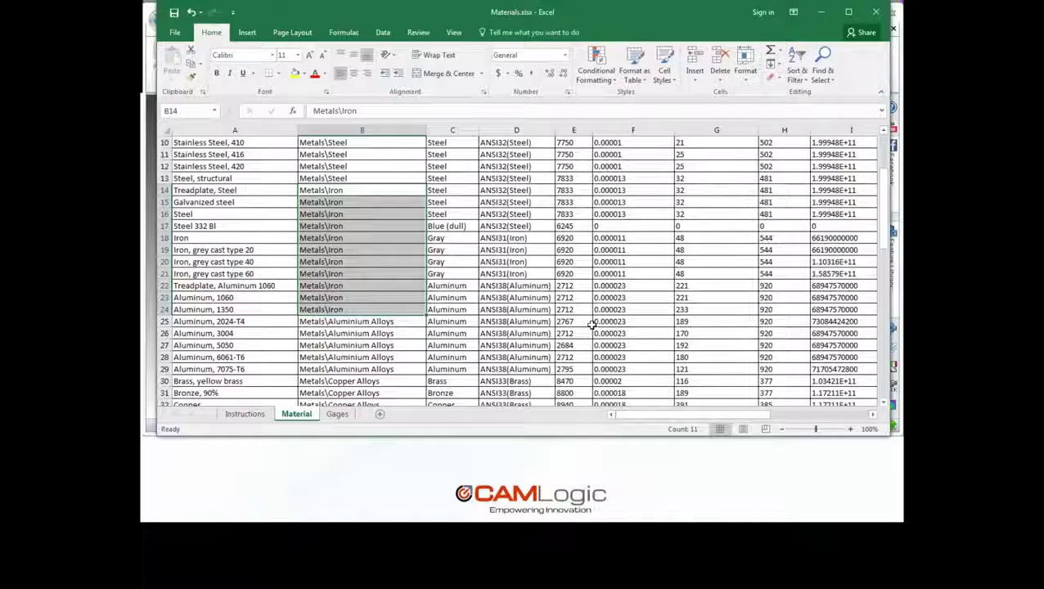
{"action": "left_click", "coordinate": [574, 321]}
{"action": "left_click_drag", "start_coordinate": [887, 432], "coordinate": [902, 494]}
{"action": "left_click_drag", "start_coordinate": [894, 254], "coordinate": [894, 204]}
{"action": "left_click_drag", "start_coordinate": [204, 196], "coordinate": [234, 351]}
{"action": "left_click_drag", "start_coordinate": [337, 197], "coordinate": [347, 303]}
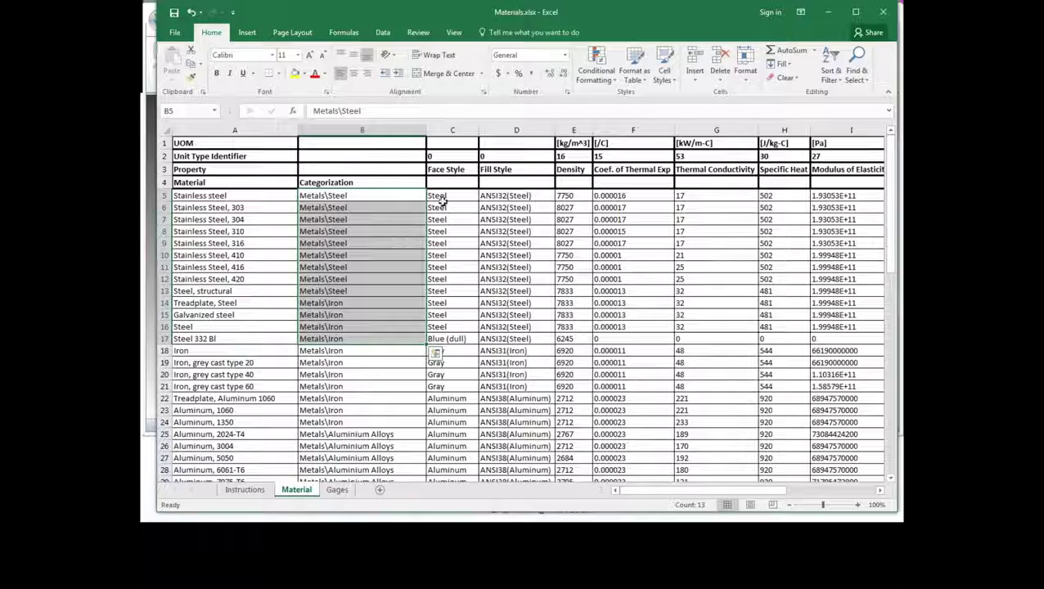
{"action": "left_click_drag", "start_coordinate": [435, 200], "coordinate": [458, 290]}
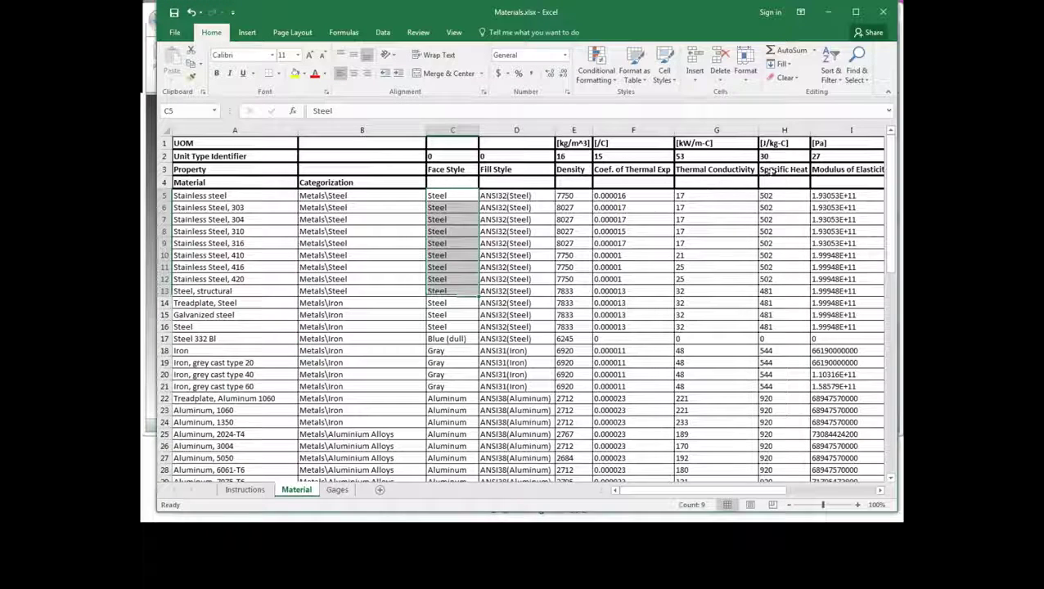
{"action": "left_click_drag", "start_coordinate": [662, 492], "coordinate": [365, 227]}
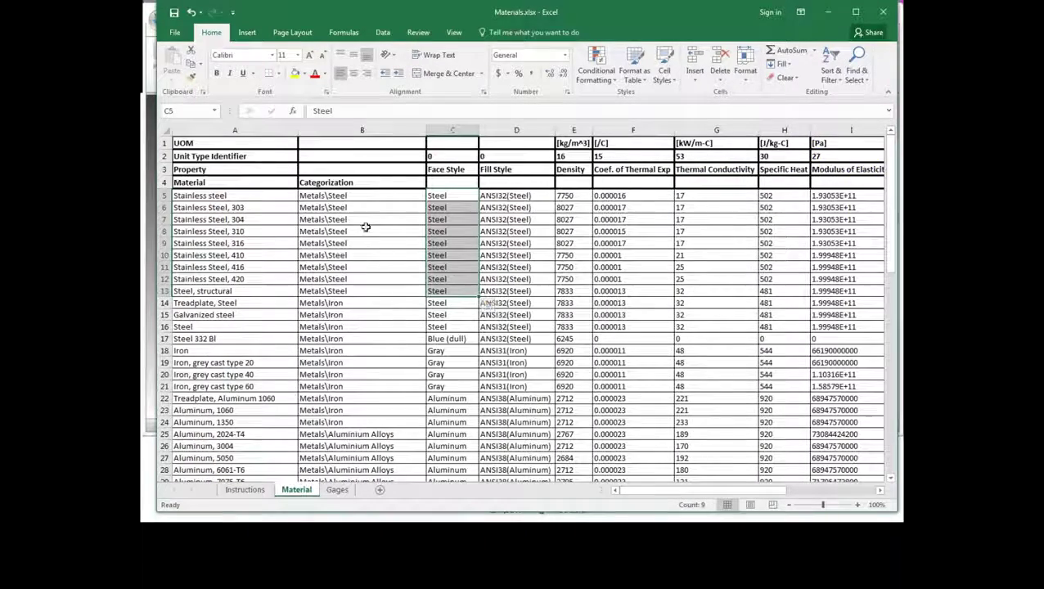
Review the full list of metals and non-metals on the Material sheet together with their categorization paths
{"action": "left_click", "coordinate": [338, 279]}
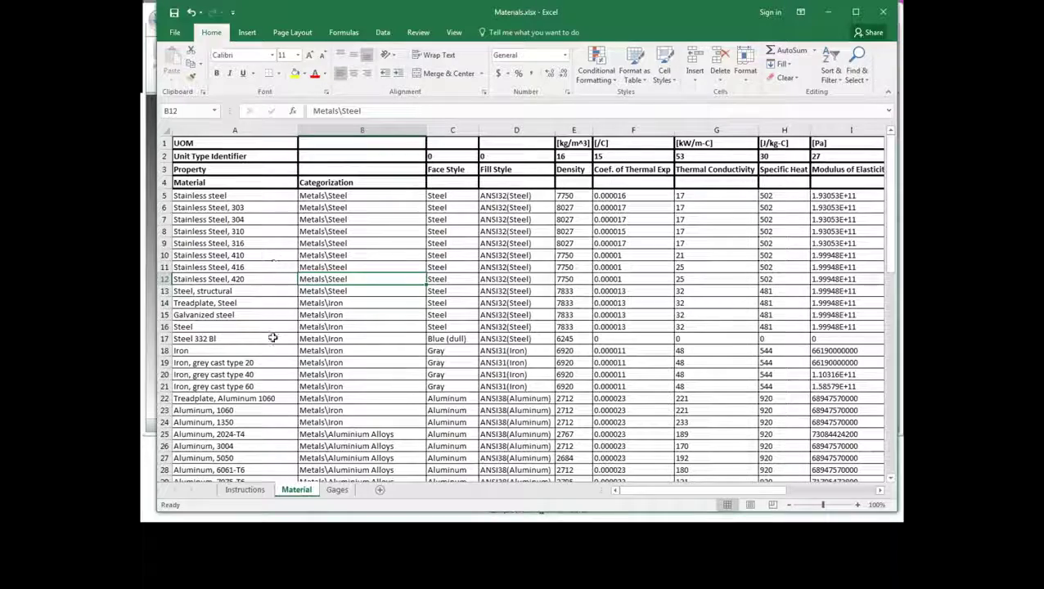
{"action": "scroll", "coordinate": [272, 338], "scroll_direction": "down", "scroll_amount": 1}
{"action": "scroll", "coordinate": [272, 337], "scroll_direction": "down", "scroll_amount": 6}
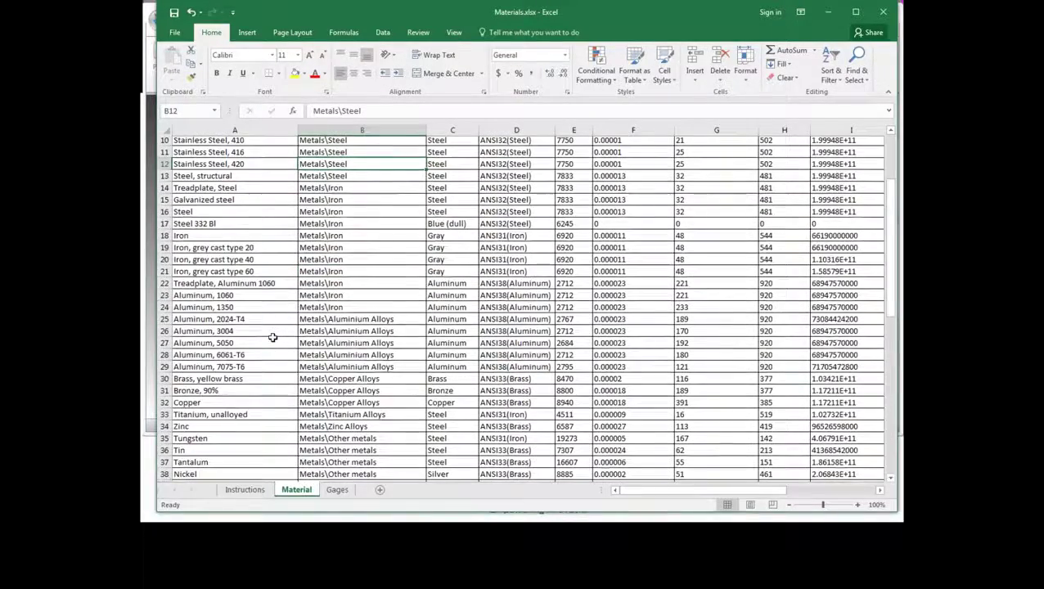
{"action": "scroll", "coordinate": [272, 337], "scroll_direction": "up", "scroll_amount": 7}
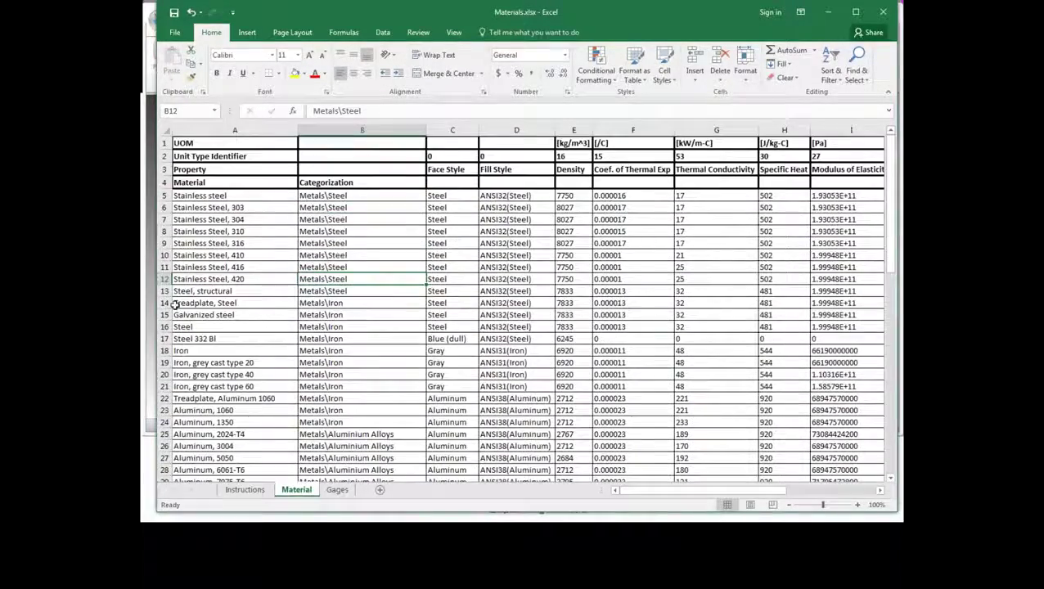
{"action": "scroll", "coordinate": [295, 292], "scroll_direction": "down", "scroll_amount": 18}
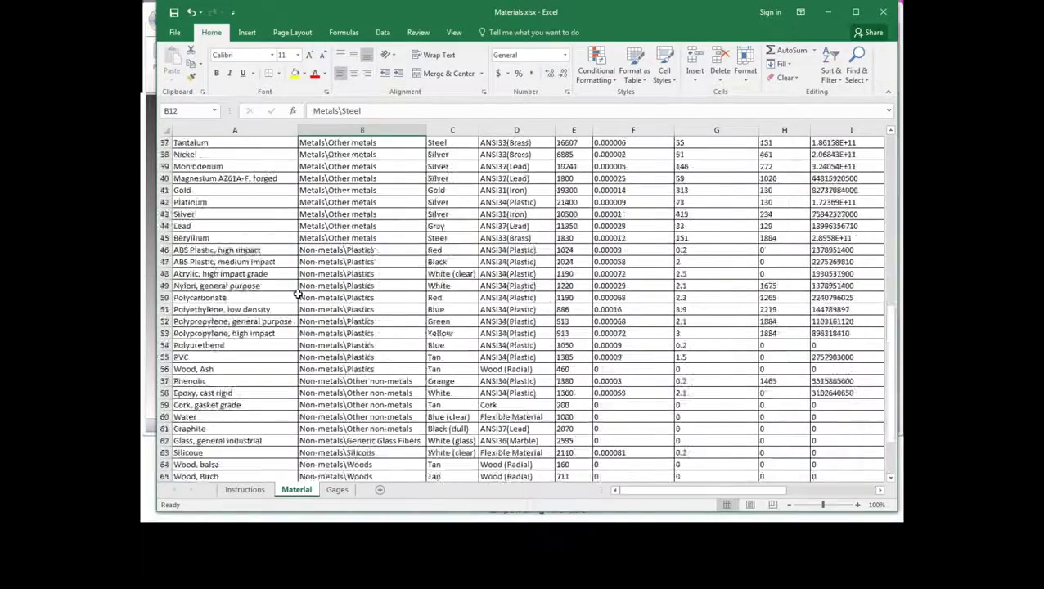
{"action": "scroll", "coordinate": [297, 294], "scroll_direction": "up", "scroll_amount": 6}
{"action": "scroll", "coordinate": [297, 295], "scroll_direction": "up", "scroll_amount": 12}
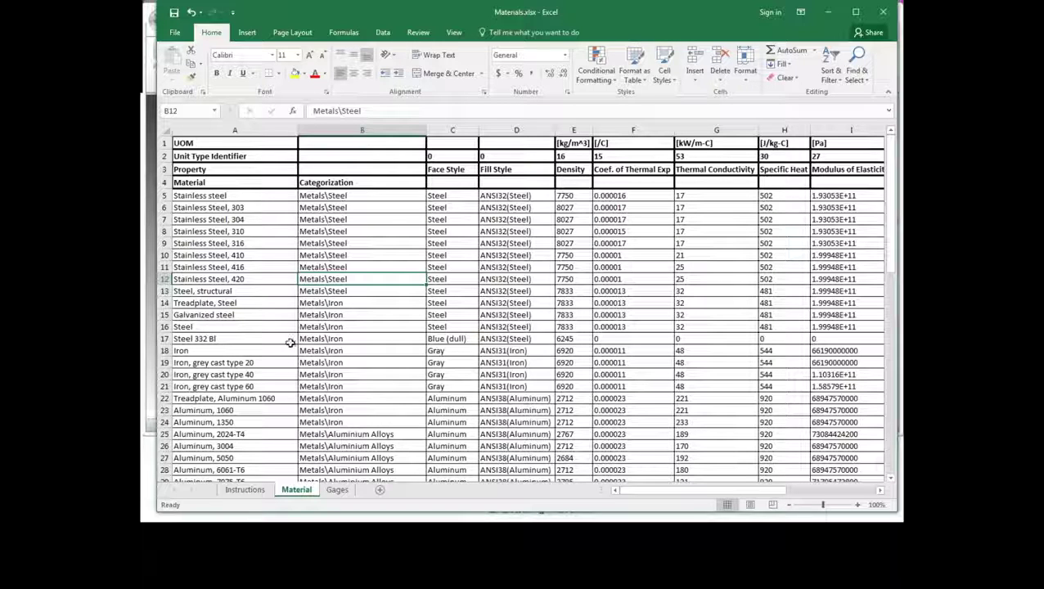
Copy the Metals\Steel categorization to cells B14:B17, covering Treadplate, Steel through Steel 332 Bl
{"action": "left_click", "coordinate": [188, 327]}
{"action": "left_click", "coordinate": [198, 339]}
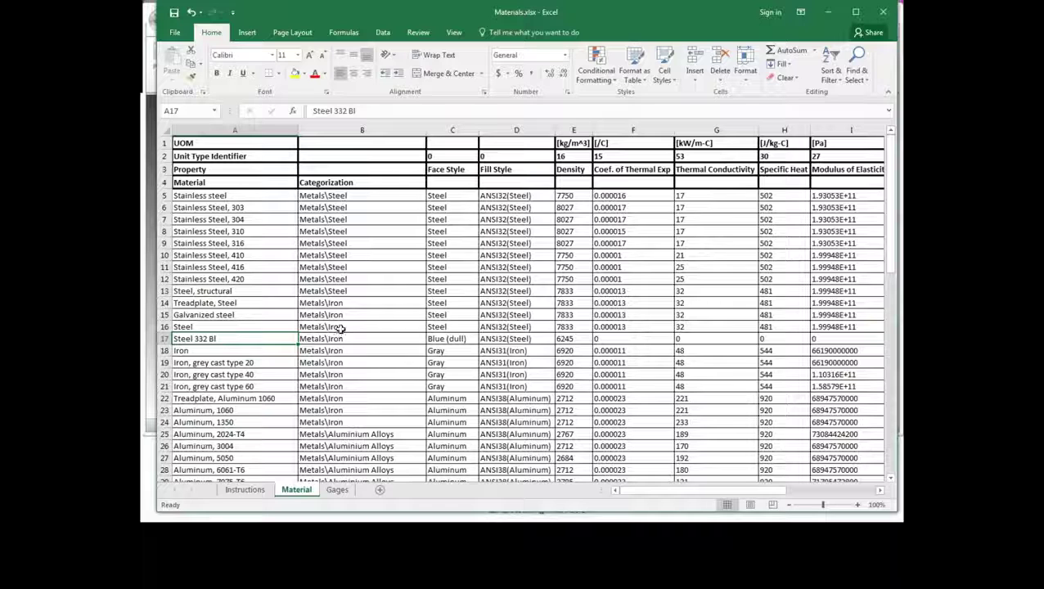
{"action": "left_click", "coordinate": [324, 221]}
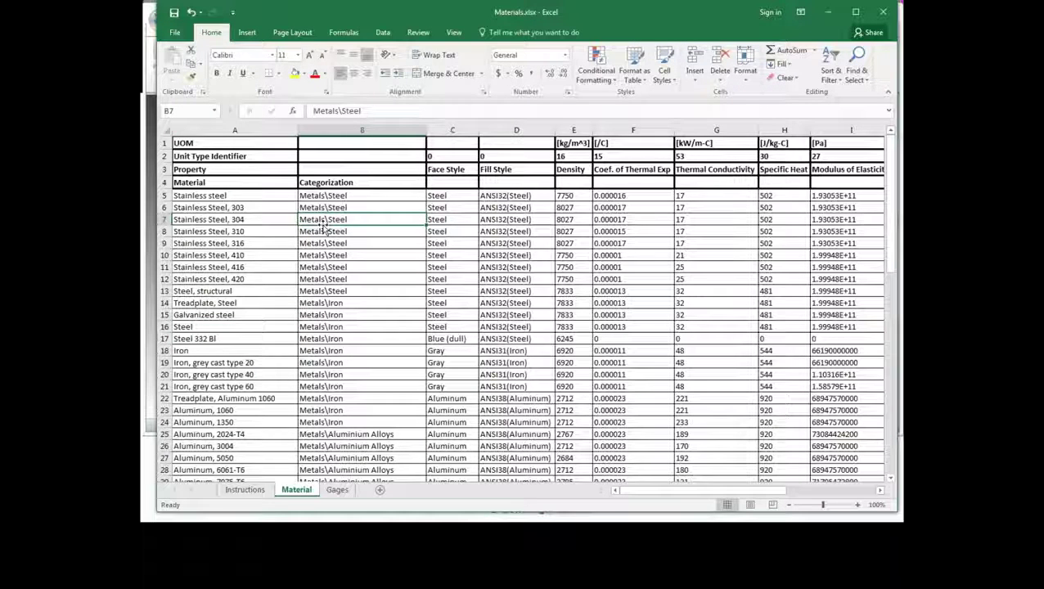
{"action": "key", "text": "ctrl+c"}
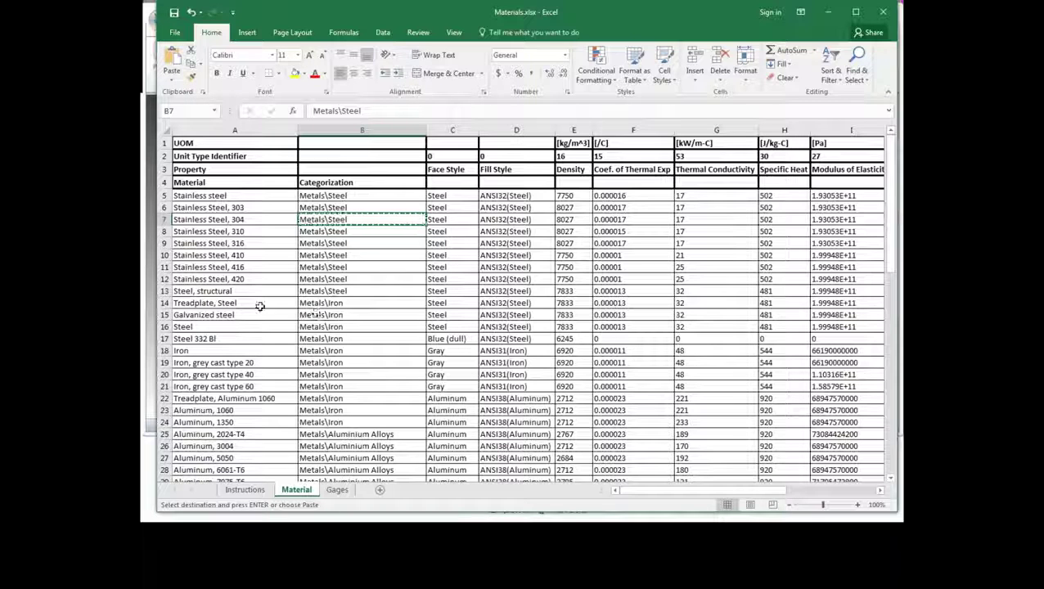
{"action": "key", "text": "Down"}
{"action": "left_click_drag", "start_coordinate": [325, 303], "coordinate": [323, 338]}
{"action": "key", "text": "ctrl+v"}
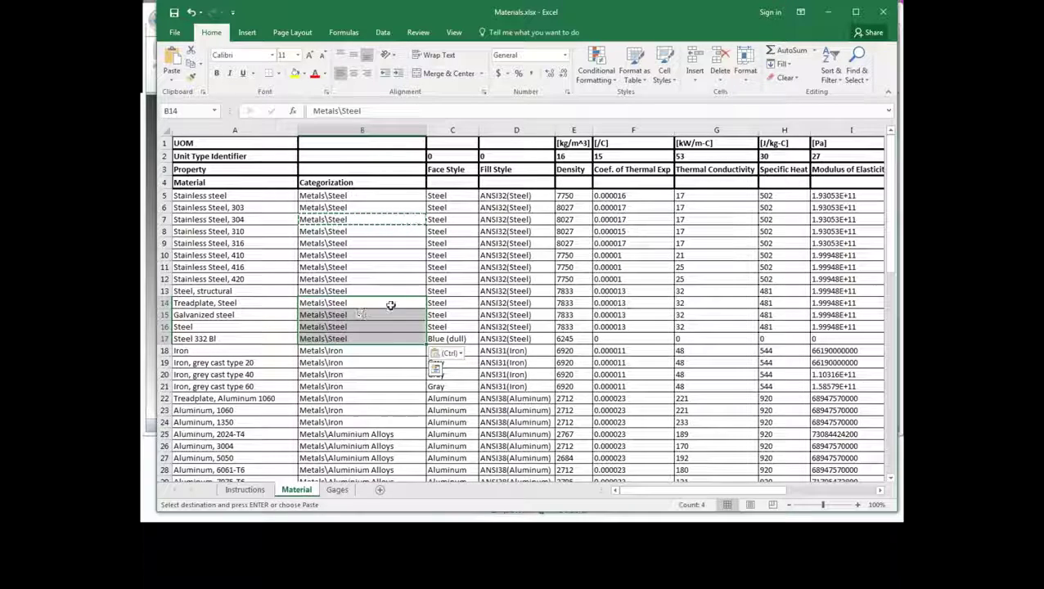
Add a new material named Glass in cell A71, the first empty row below Wood, Walnut
{"action": "scroll", "coordinate": [350, 315], "scroll_direction": "down", "scroll_amount": 17}
{"action": "scroll", "coordinate": [319, 235], "scroll_direction": "down", "scroll_amount": 2}
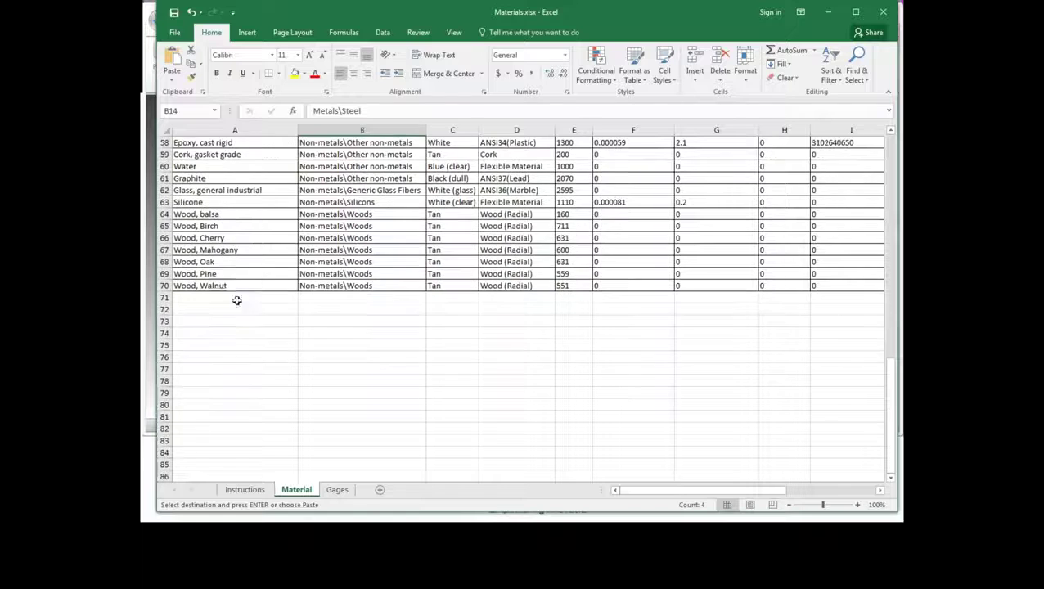
{"action": "left_click", "coordinate": [222, 295]}
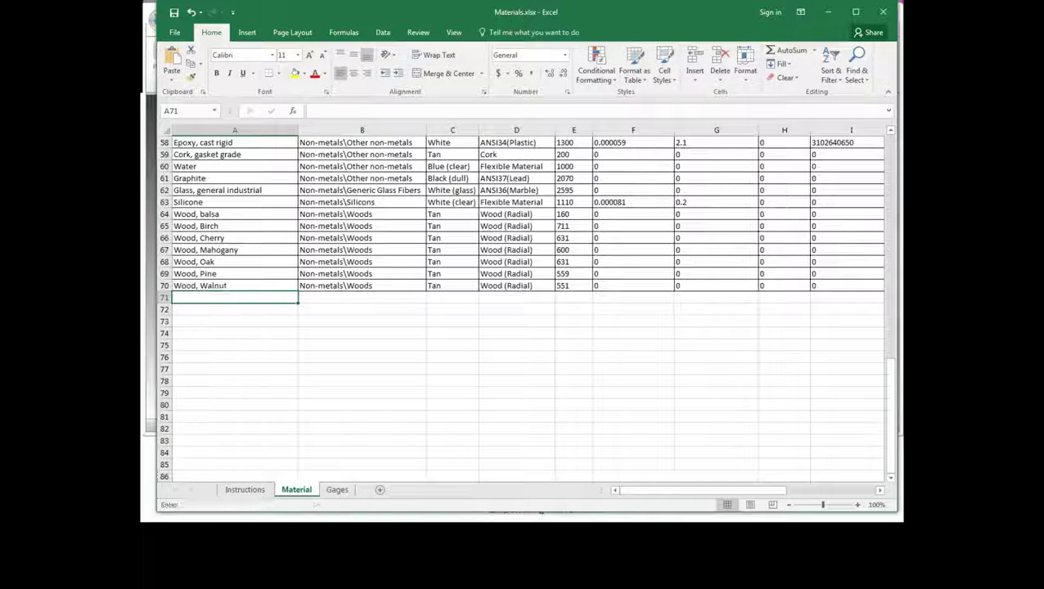
{"action": "type", "text": "Glass,"}
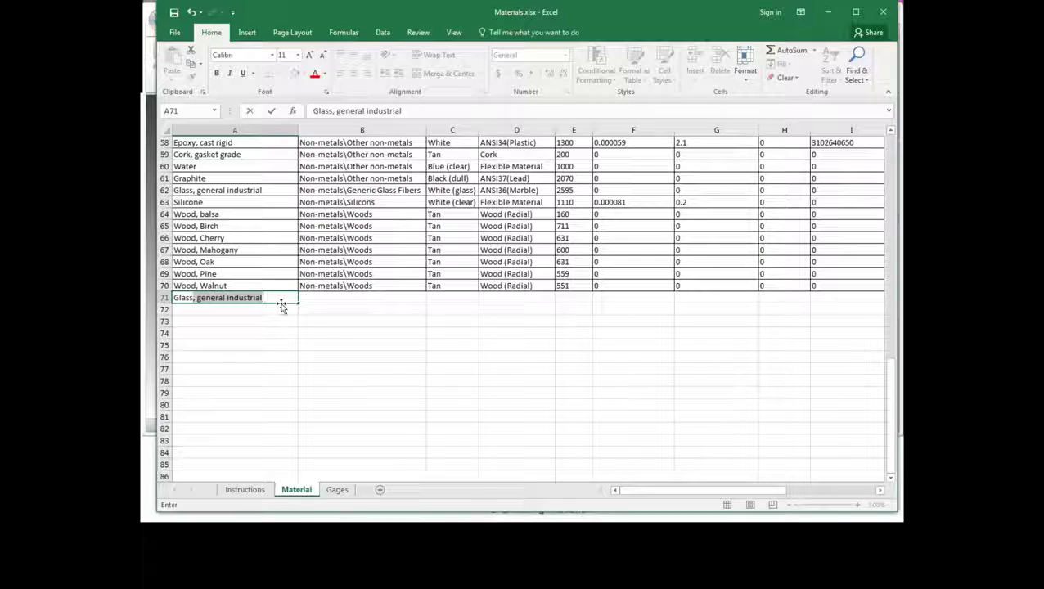
{"action": "key", "text": "BackSpace"}
{"action": "key", "text": "BackSpace"}
{"action": "key", "text": "BackSpace"}
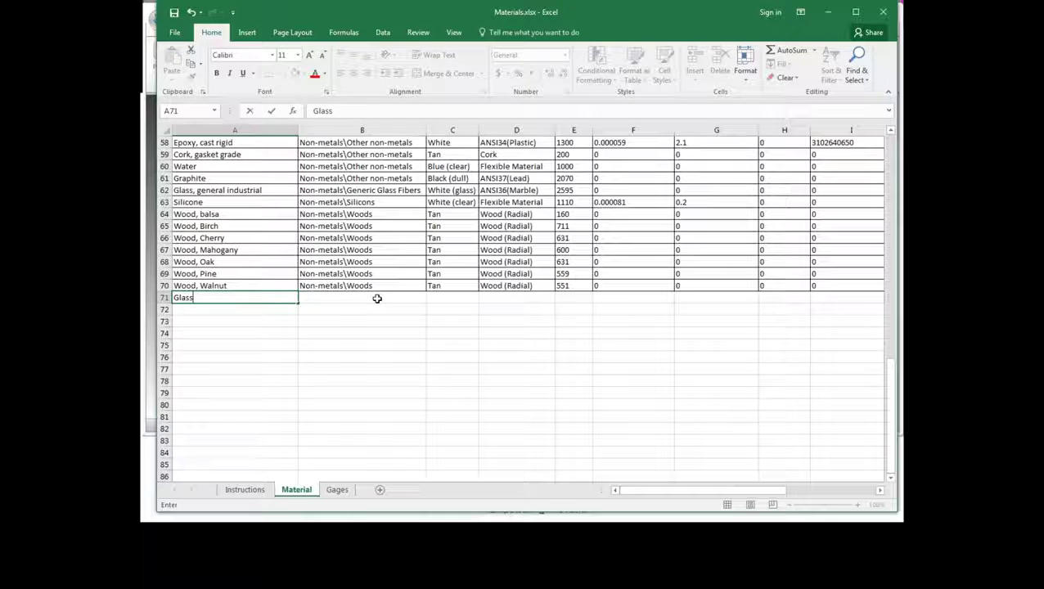
Copy the Non-metals\Generic Glass Fibers categorization from B62 to cell B71 for the new Glass material
{"action": "left_click", "coordinate": [360, 189]}
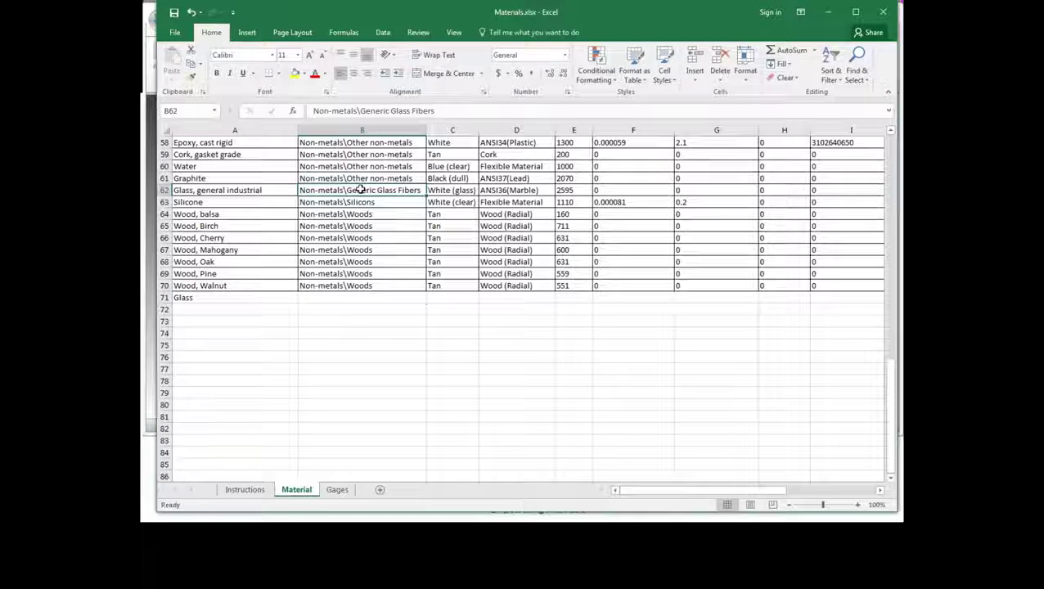
{"action": "key", "text": "ctrl+c"}
{"action": "left_click", "coordinate": [355, 297]}
{"action": "key", "text": "ctrl+v"}
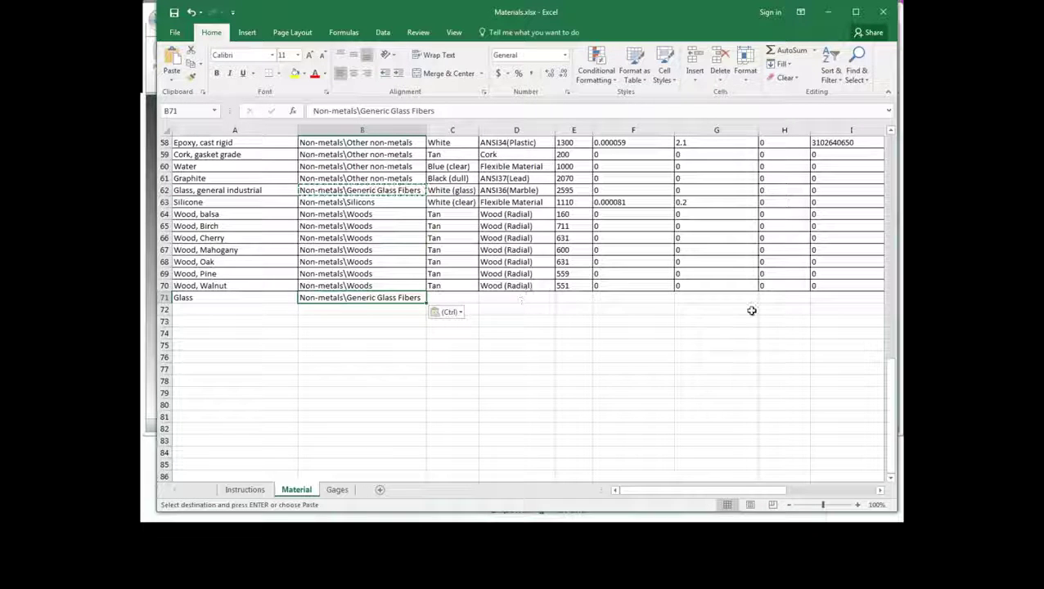
Save the edited Materials.xlsx workbook
{"action": "left_click_drag", "start_coordinate": [886, 375], "coordinate": [531, 385]}
{"action": "scroll", "coordinate": [532, 384], "scroll_direction": "up", "scroll_amount": 12}
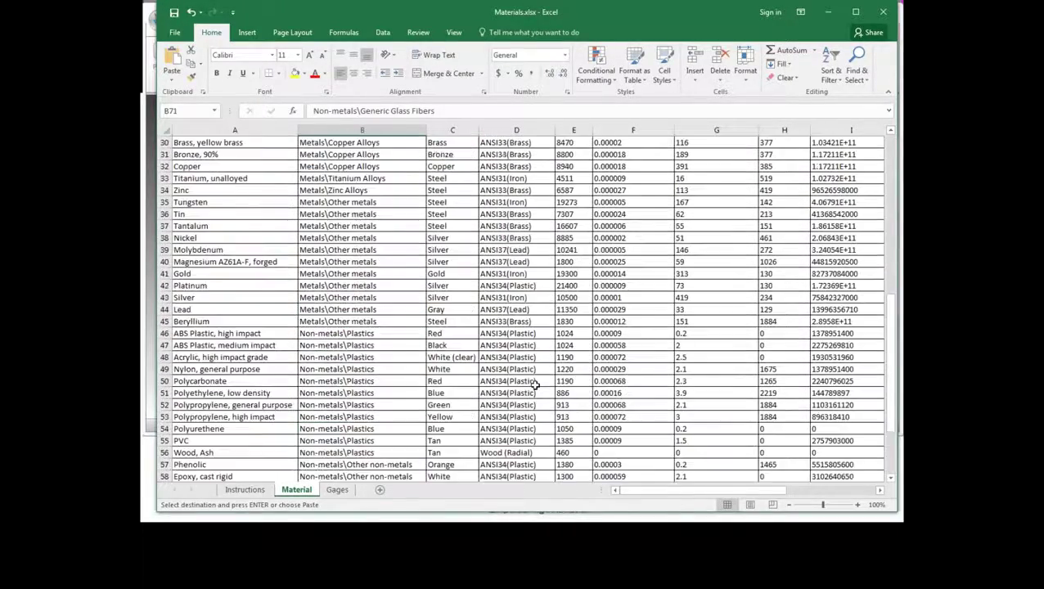
{"action": "scroll", "coordinate": [534, 385], "scroll_direction": "up", "scroll_amount": 4}
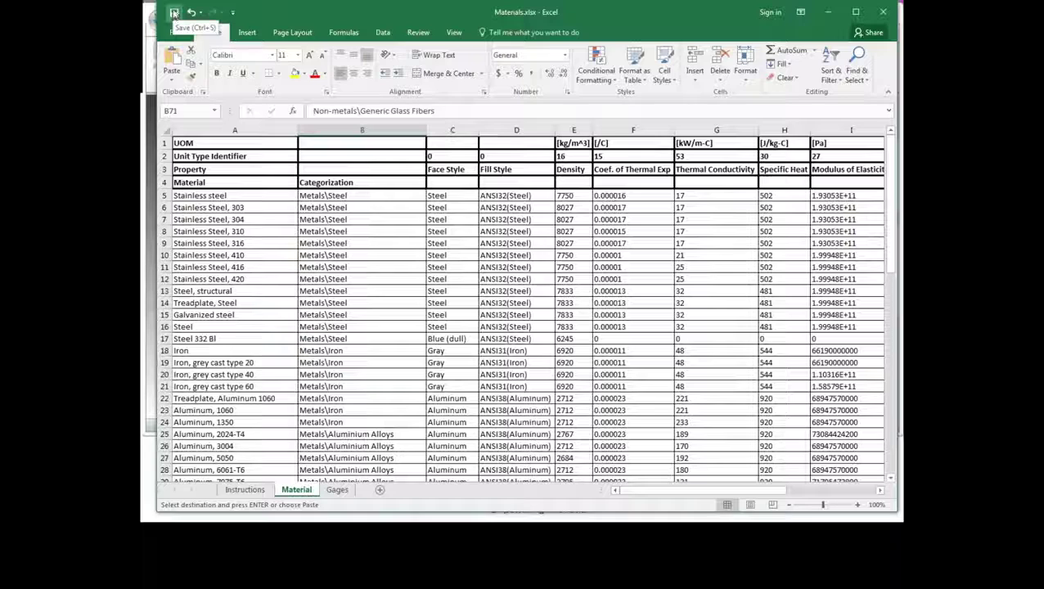
{"action": "left_click", "coordinate": [174, 13]}
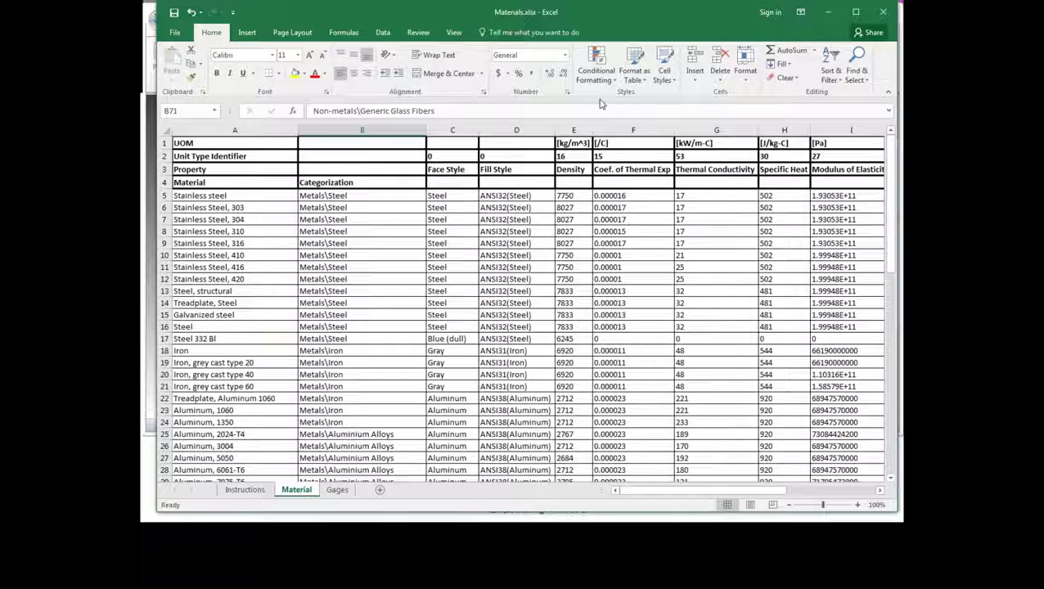
Switch to Solid Edge and import Materials.xlsx from the desktop's MTL TTuesday folder into the Materials library, accepting the overwrite
{"action": "left_click", "coordinate": [364, 585]}
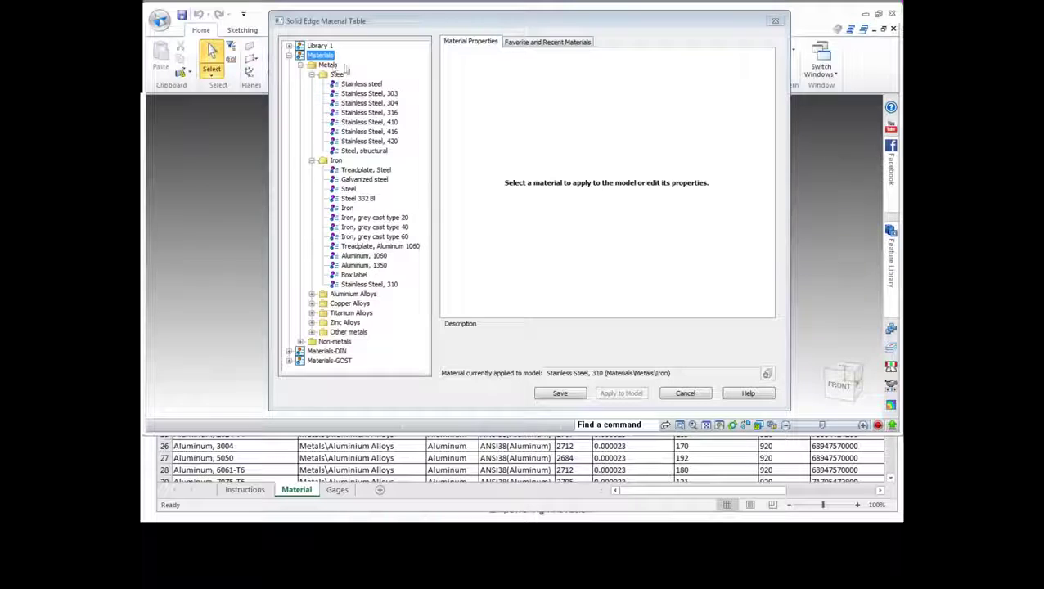
{"action": "right_click", "coordinate": [318, 57]}
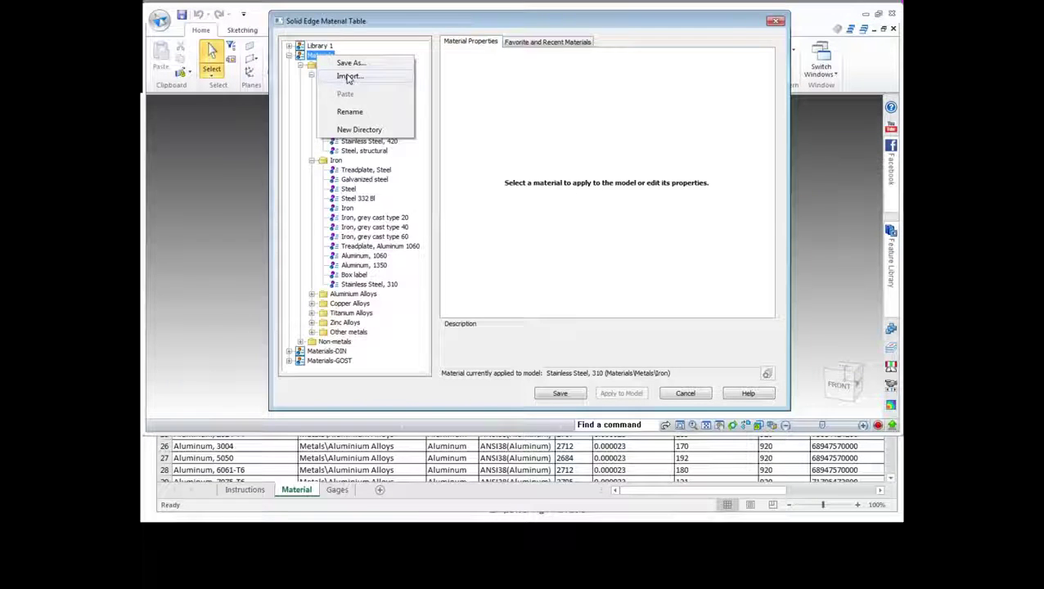
{"action": "left_click", "coordinate": [348, 77]}
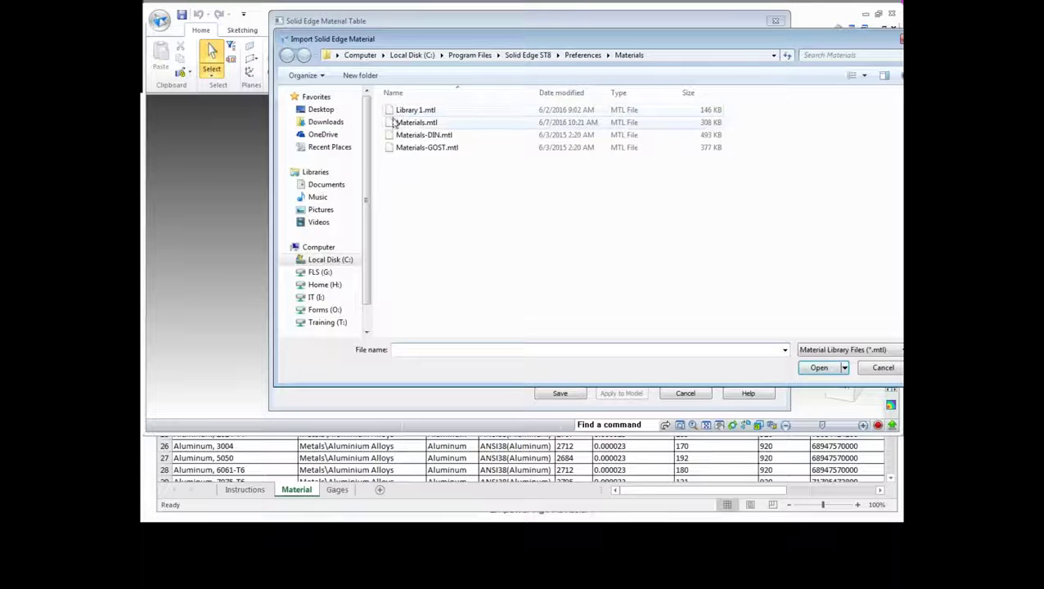
{"action": "left_click_drag", "start_coordinate": [554, 39], "coordinate": [473, 45]}
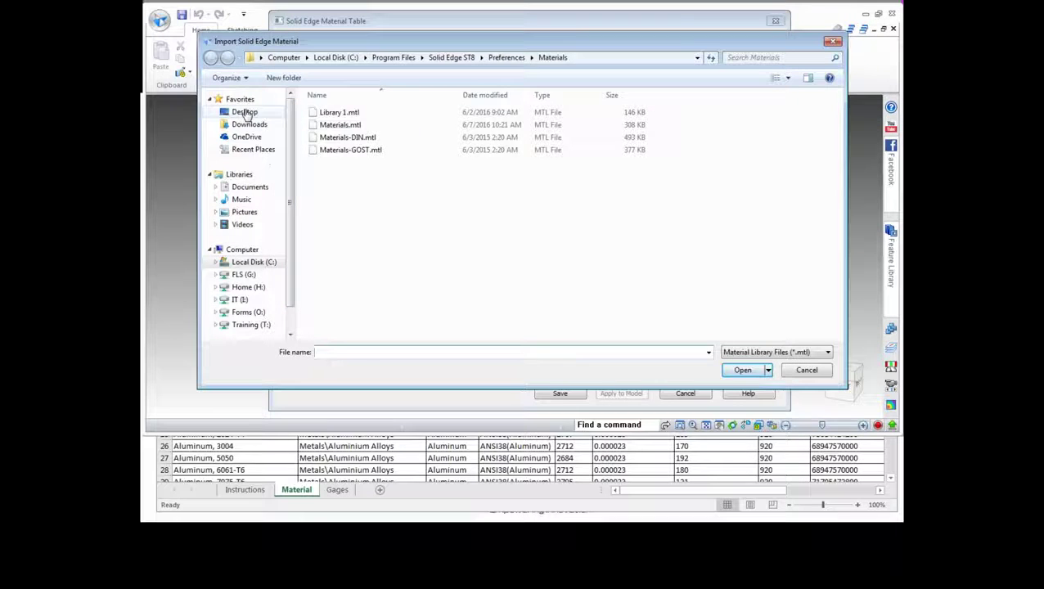
{"action": "left_click", "coordinate": [245, 112]}
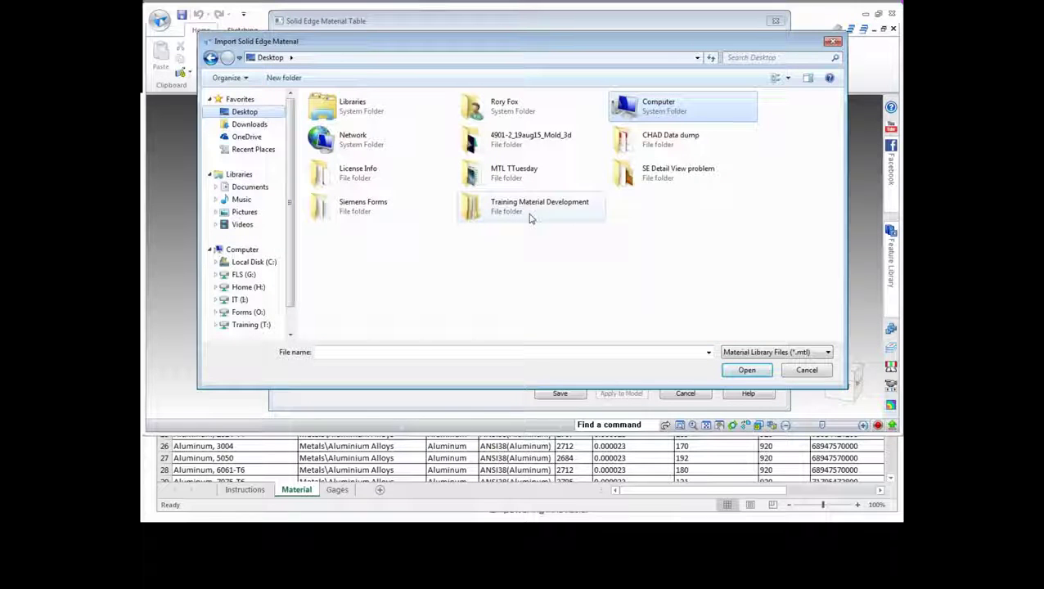
{"action": "double_click", "coordinate": [514, 172]}
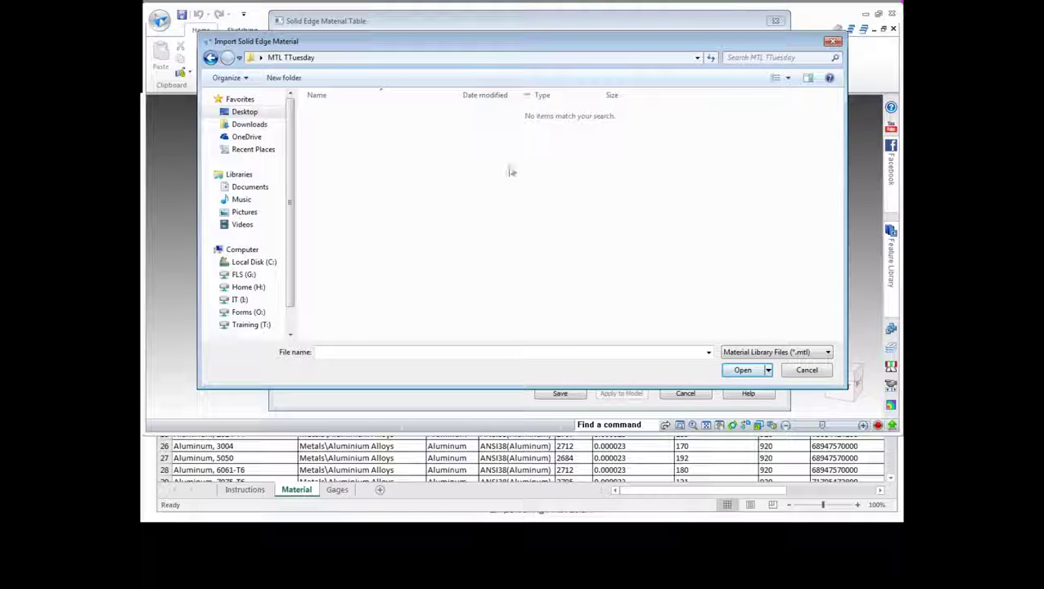
{"action": "left_click", "coordinate": [806, 352]}
{"action": "left_click", "coordinate": [802, 372]}
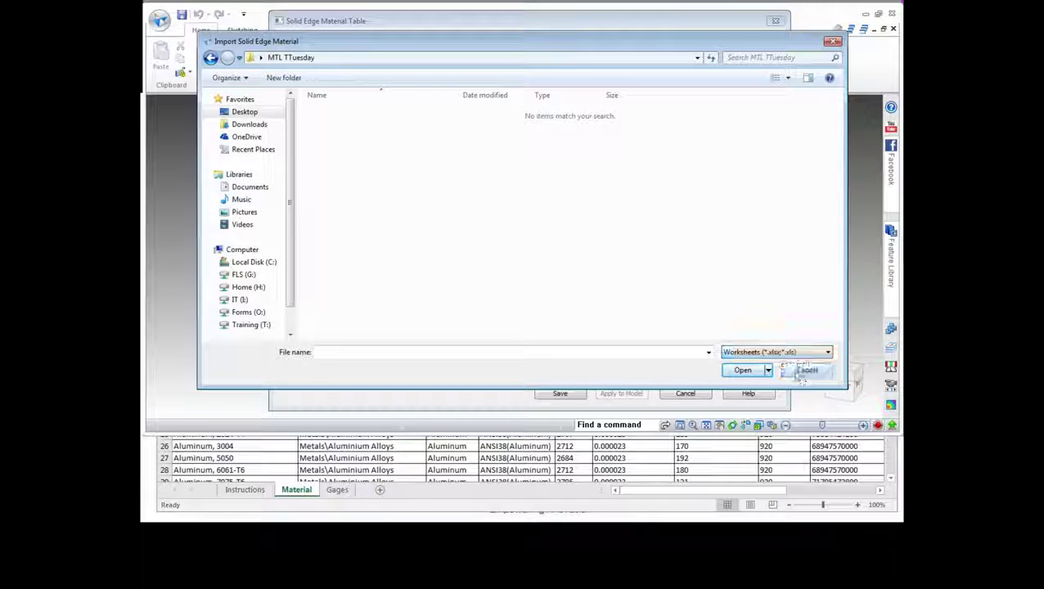
{"action": "left_click", "coordinate": [353, 114]}
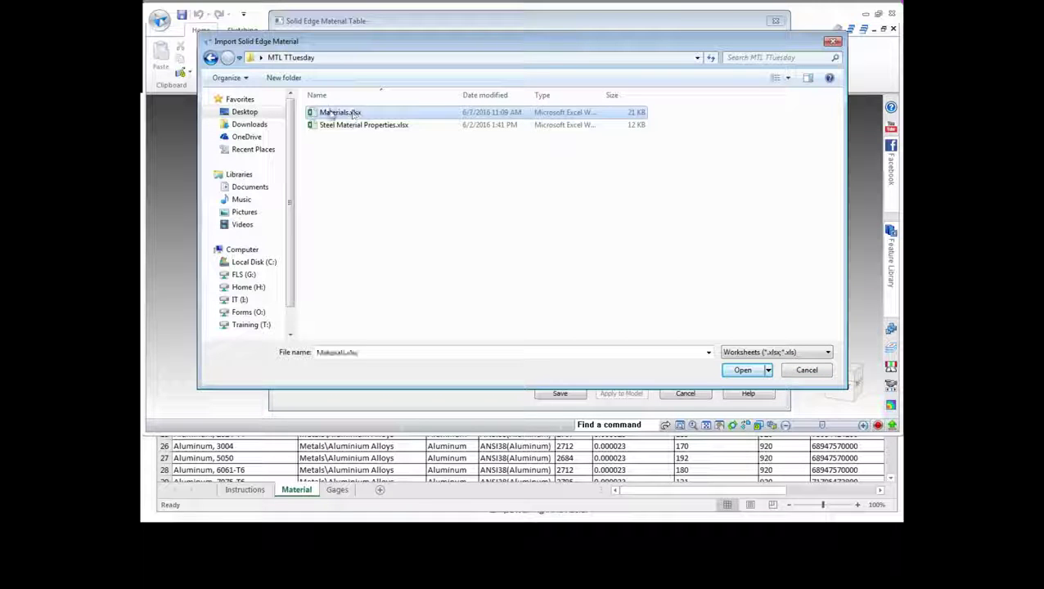
{"action": "left_click", "coordinate": [742, 370]}
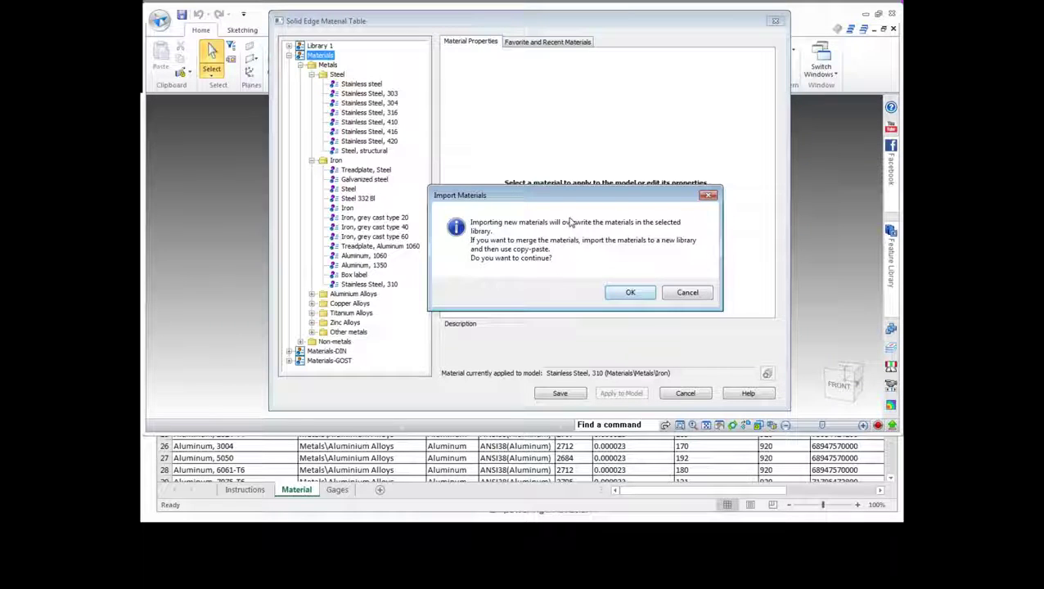
{"action": "left_click", "coordinate": [621, 292]}
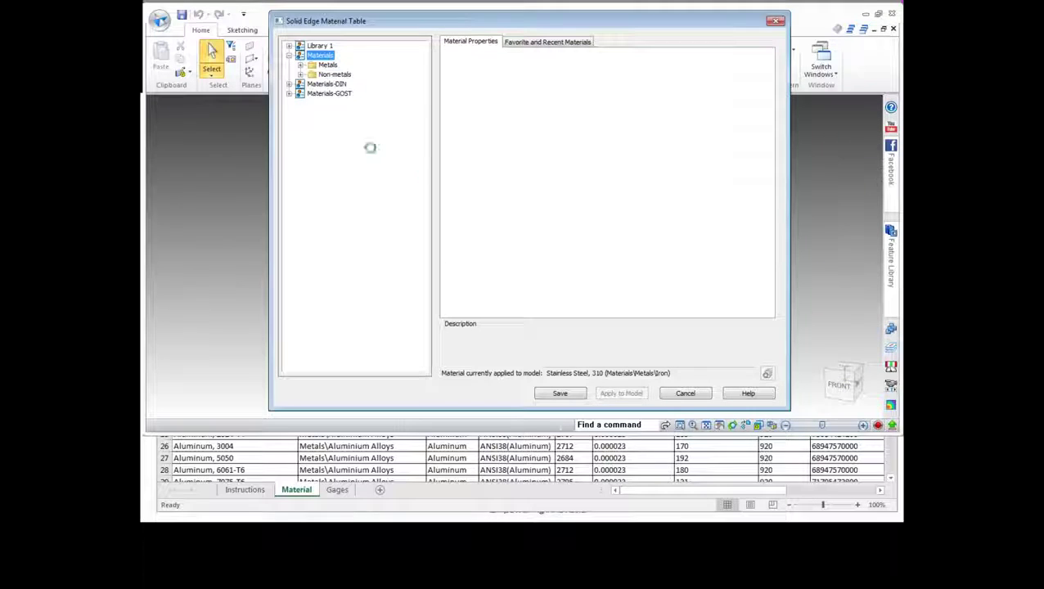
Examine the imported Metals\Steel materials and the Glass material under Non-metals\Generic Glass Fibers
{"action": "left_click", "coordinate": [301, 66]}
{"action": "left_click", "coordinate": [312, 75]}
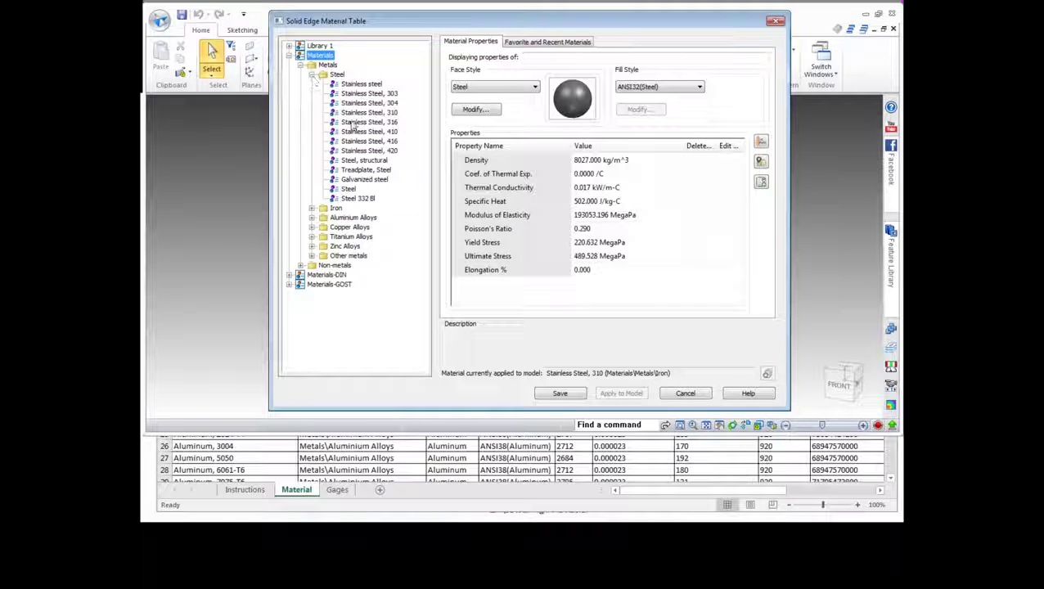
{"action": "left_click", "coordinate": [348, 189]}
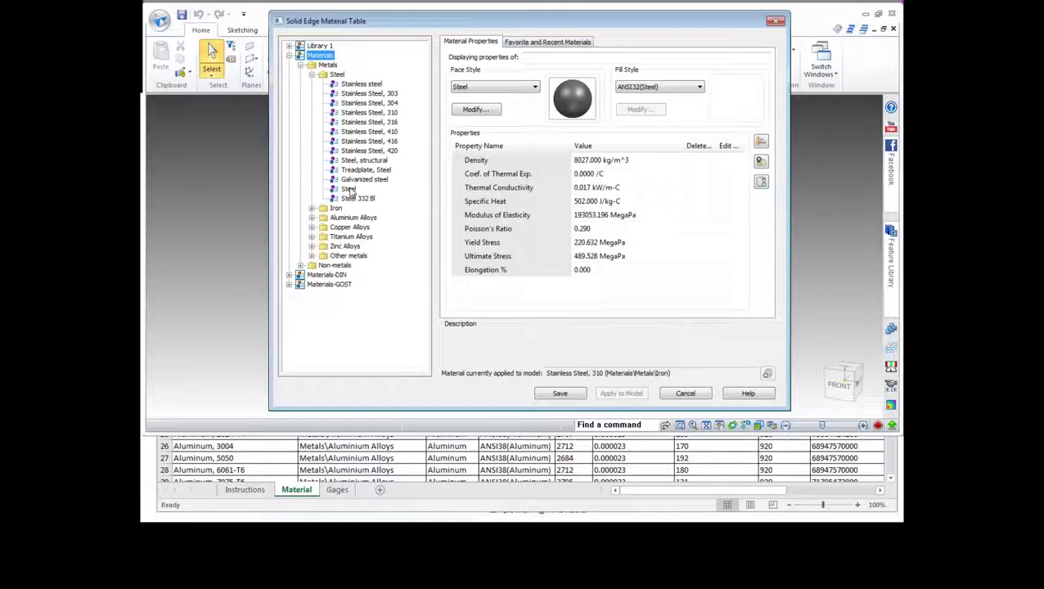
{"action": "left_click", "coordinate": [364, 132]}
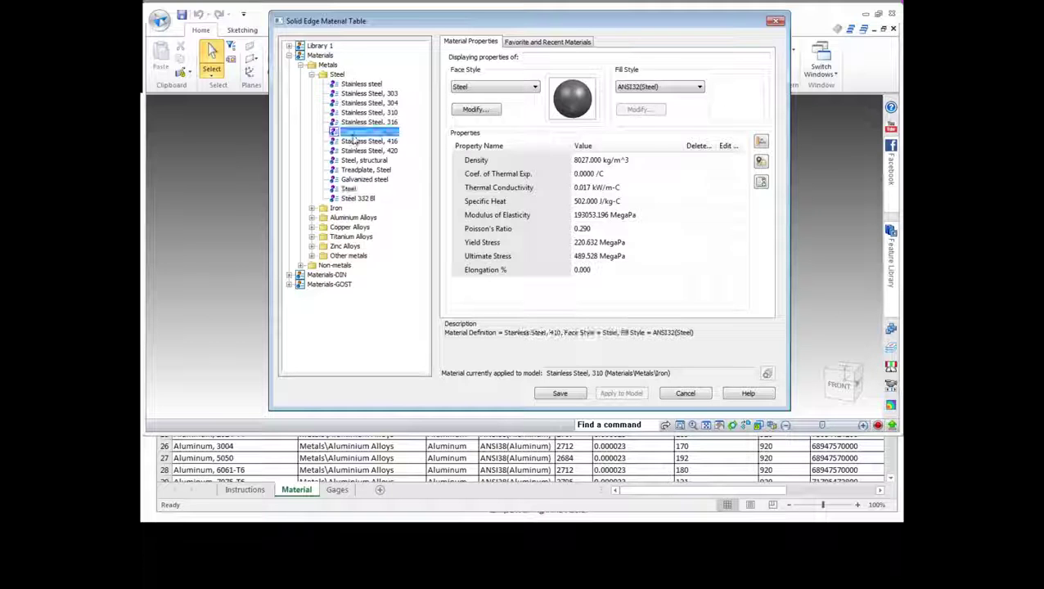
{"action": "left_click", "coordinate": [300, 265]}
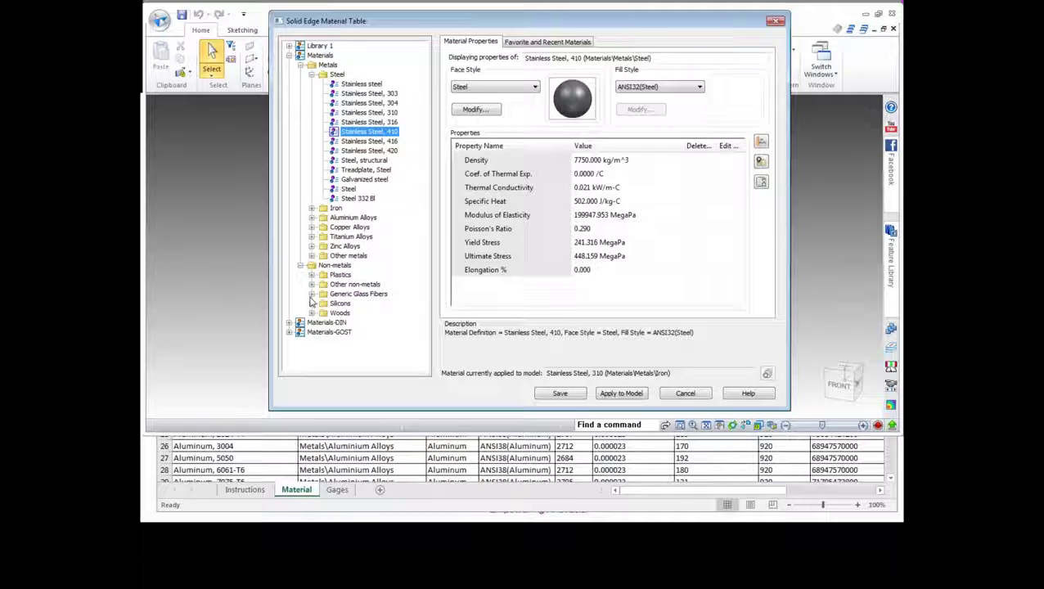
{"action": "left_click", "coordinate": [311, 295]}
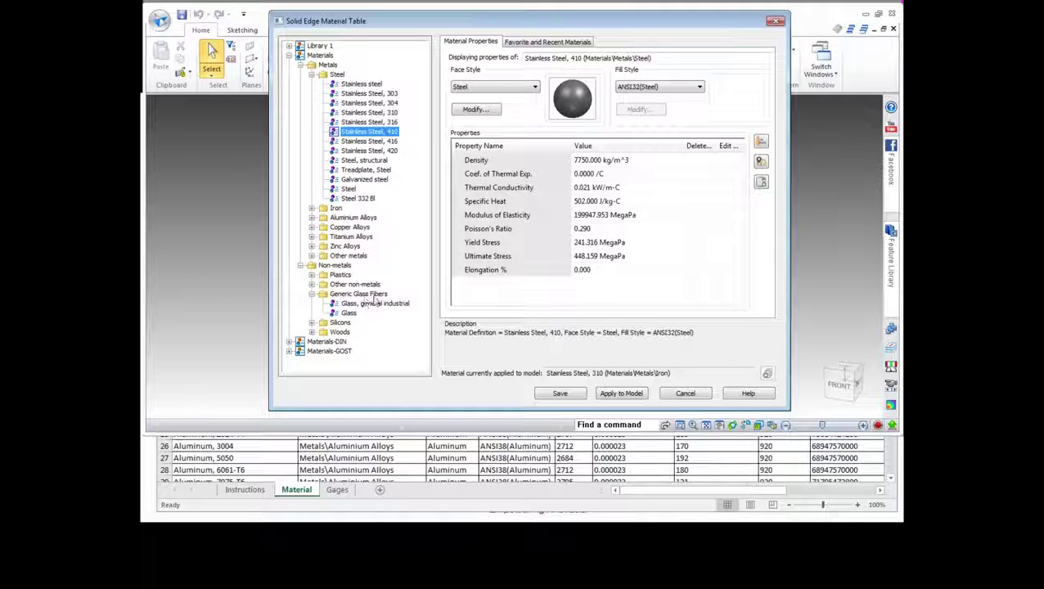
{"action": "left_click", "coordinate": [352, 316]}
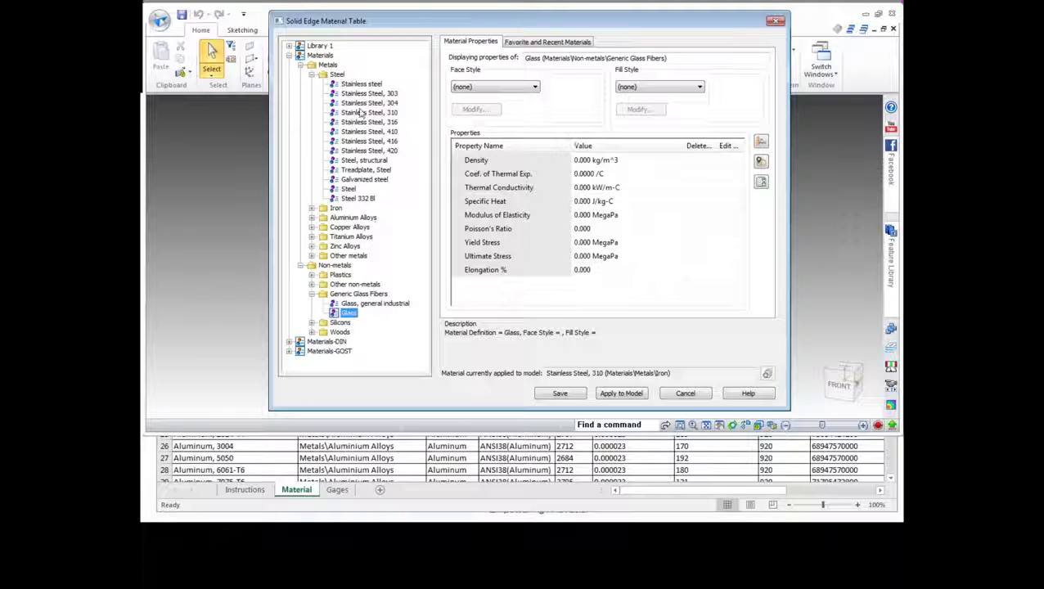
{"action": "left_click", "coordinate": [349, 314]}
Create a new material in the Metals\Steel folder of the Materials library
{"action": "left_click", "coordinate": [338, 75]}
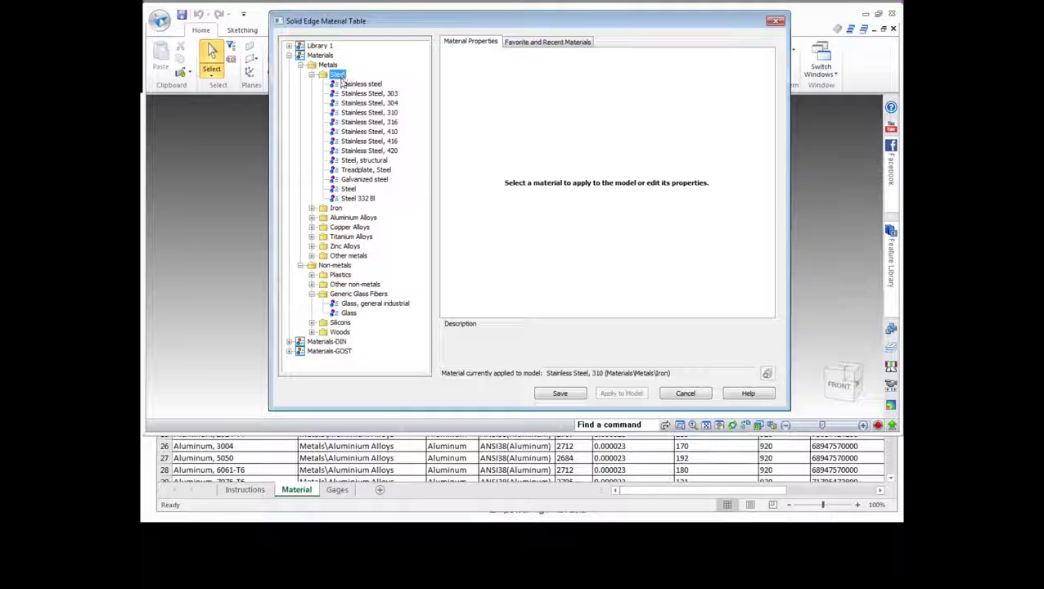
{"action": "left_click", "coordinate": [353, 198]}
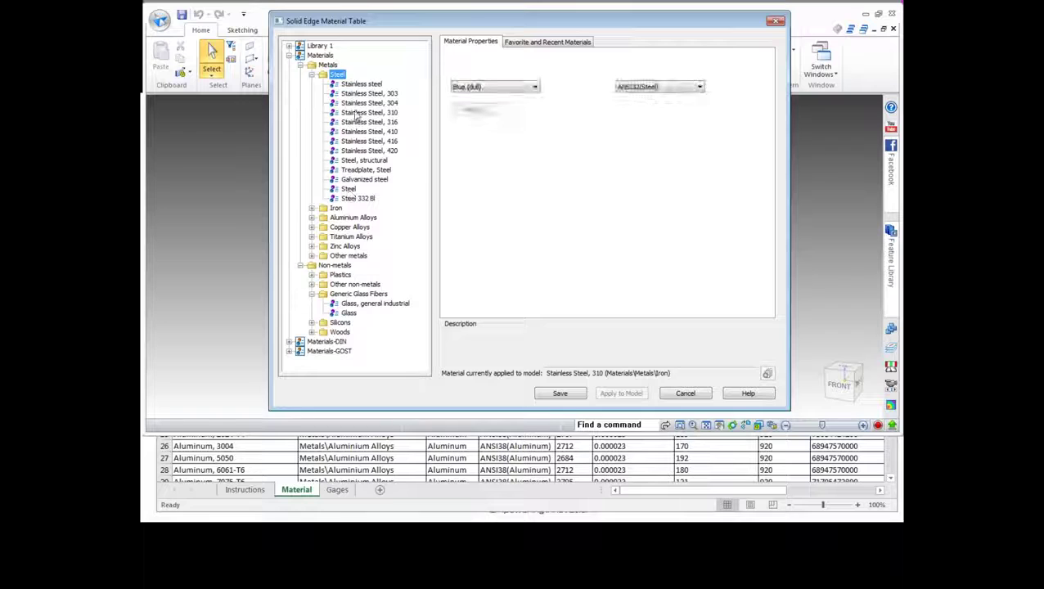
{"action": "left_click", "coordinate": [337, 75]}
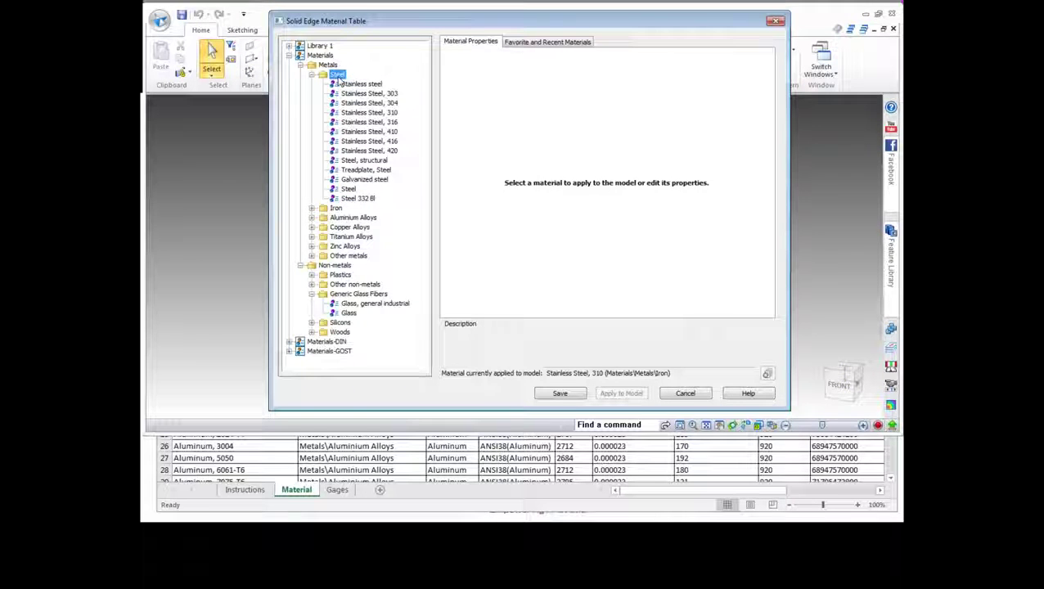
{"action": "right_click", "coordinate": [337, 78]}
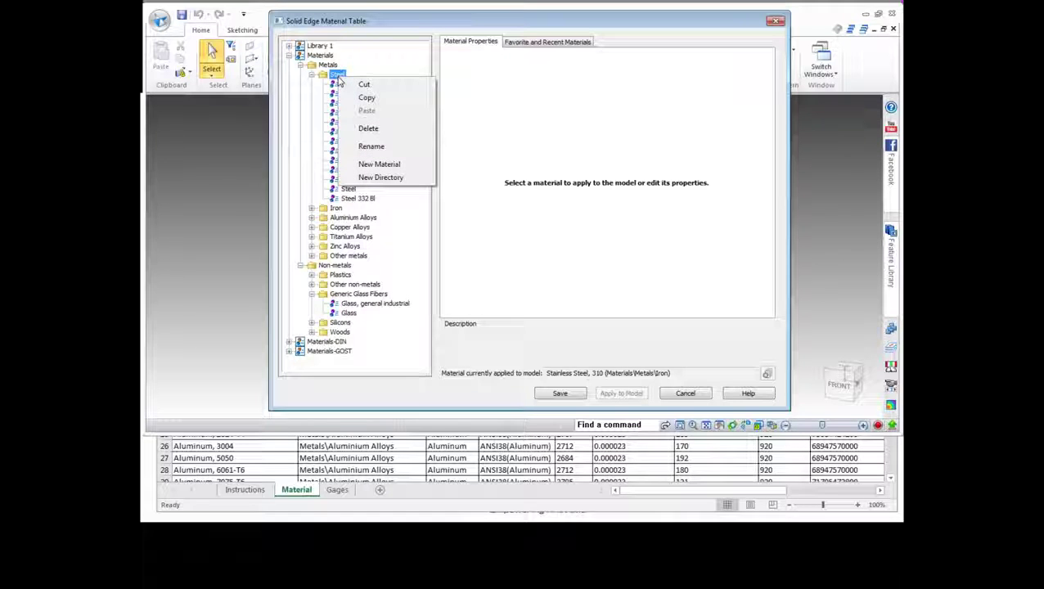
{"action": "left_click", "coordinate": [390, 165]}
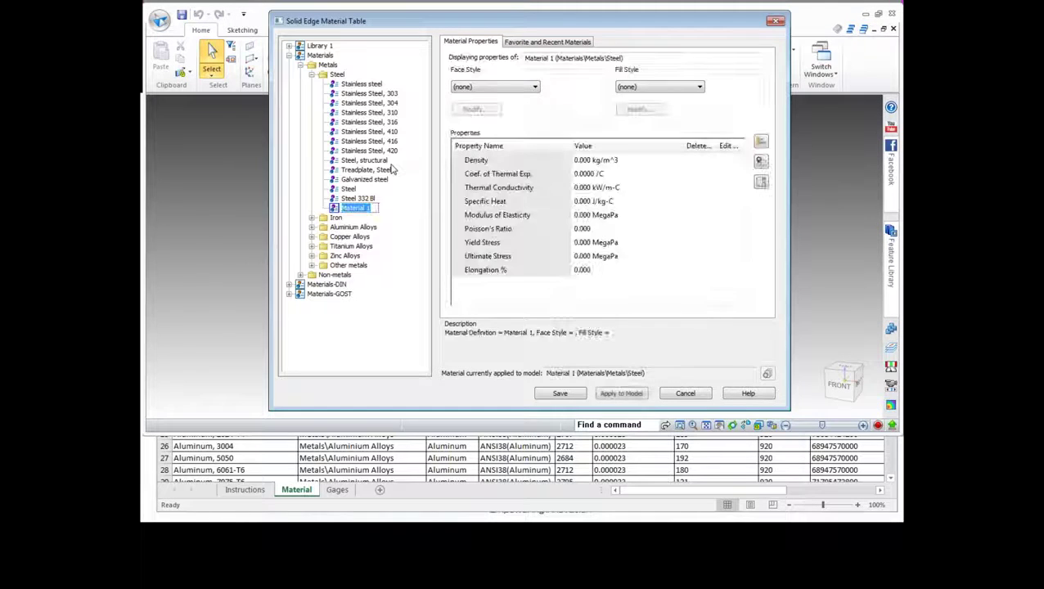
Assign the Brown face style and the ANSI32(Steel) fill style to the new steel material
{"action": "left_click", "coordinate": [517, 88]}
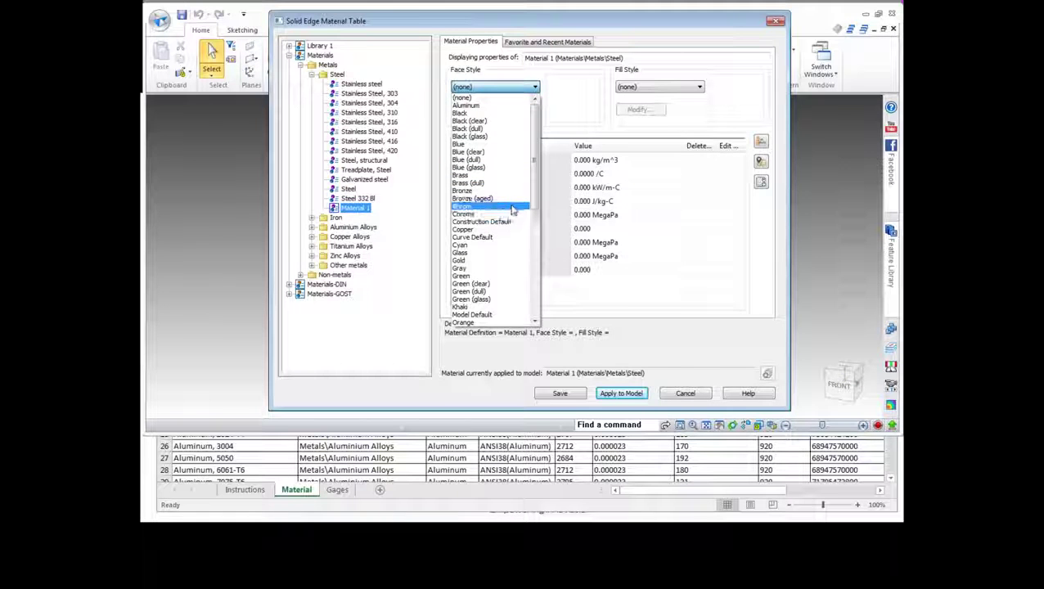
{"action": "mouse_move", "coordinate": [533, 197]}
{"action": "left_mouse_down"}
{"action": "mouse_move", "coordinate": [529, 300]}
{"action": "mouse_move", "coordinate": [533, 195]}
{"action": "left_mouse_up"}
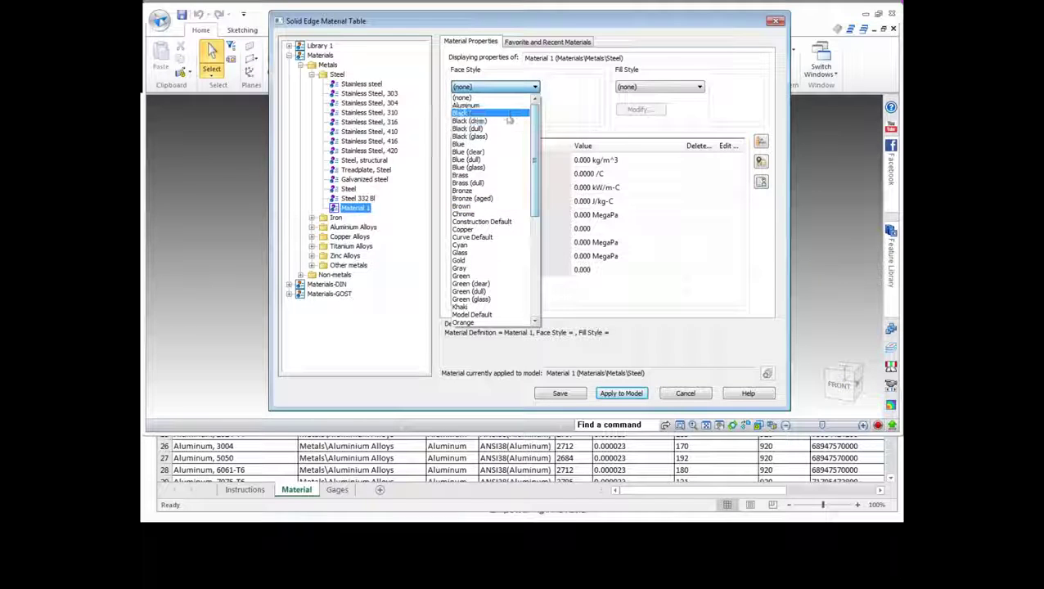
{"action": "left_click", "coordinate": [514, 206]}
{"action": "left_click", "coordinate": [679, 86]}
{"action": "left_click", "coordinate": [666, 107]}
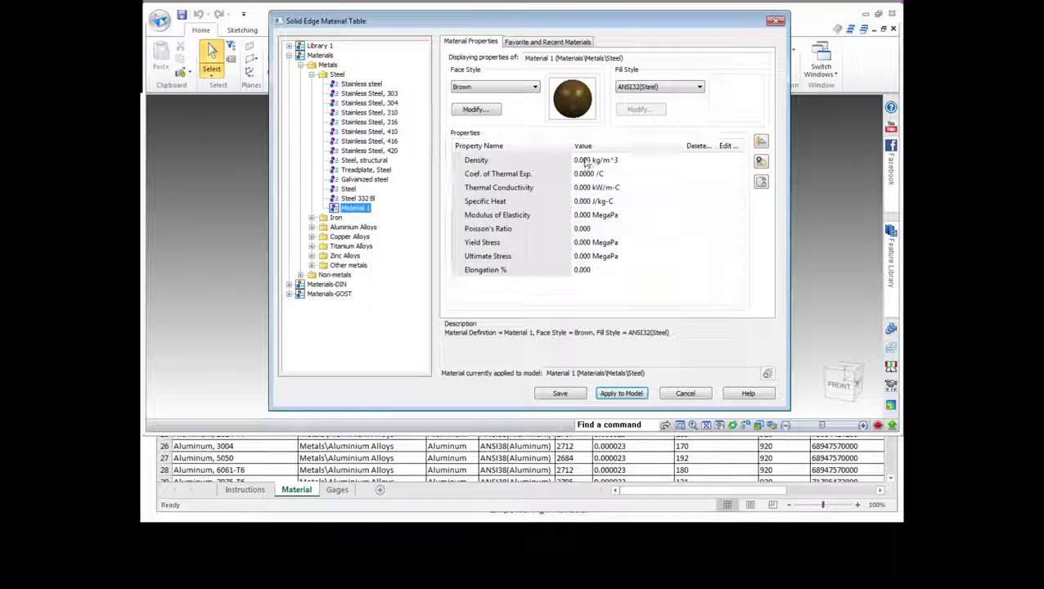
Set the new material's density to 120 kg/m^3
{"action": "double_click", "coordinate": [586, 162]}
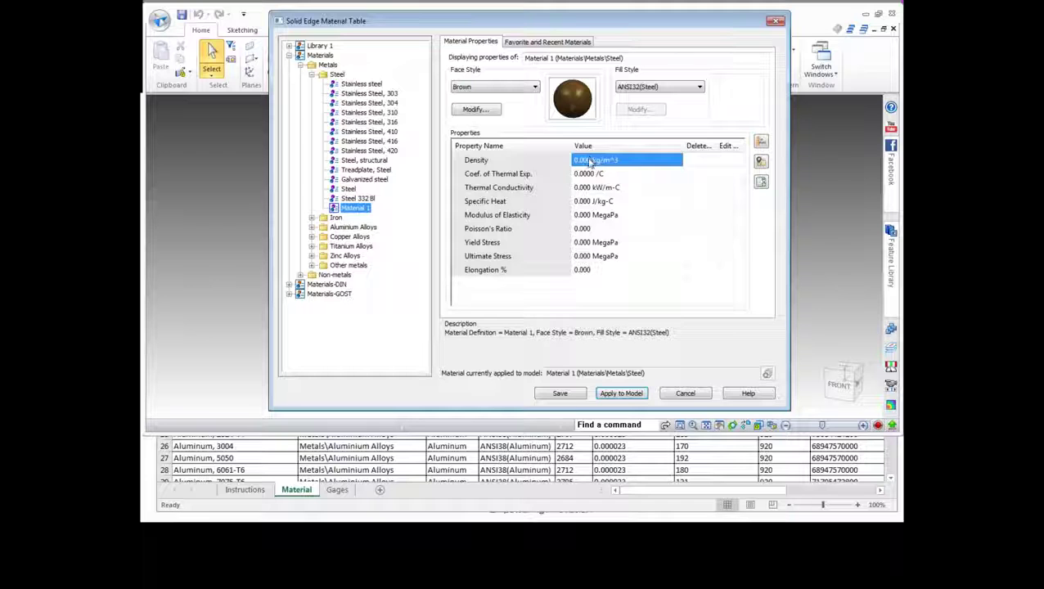
{"action": "left_click", "coordinate": [594, 160]}
{"action": "left_click_drag", "start_coordinate": [590, 160], "coordinate": [563, 161]}
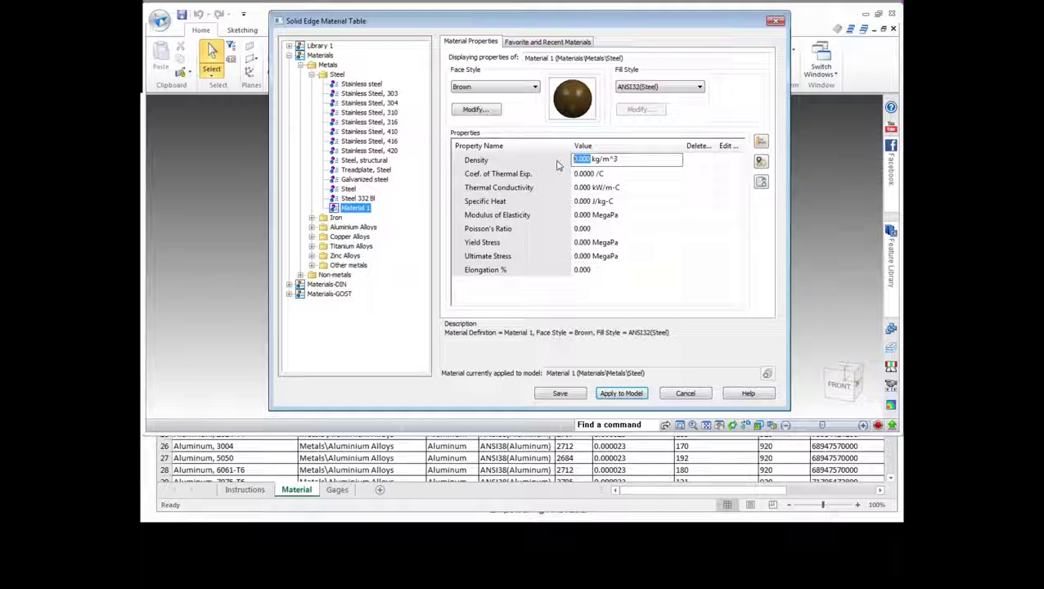
{"action": "type", "text": "120"}
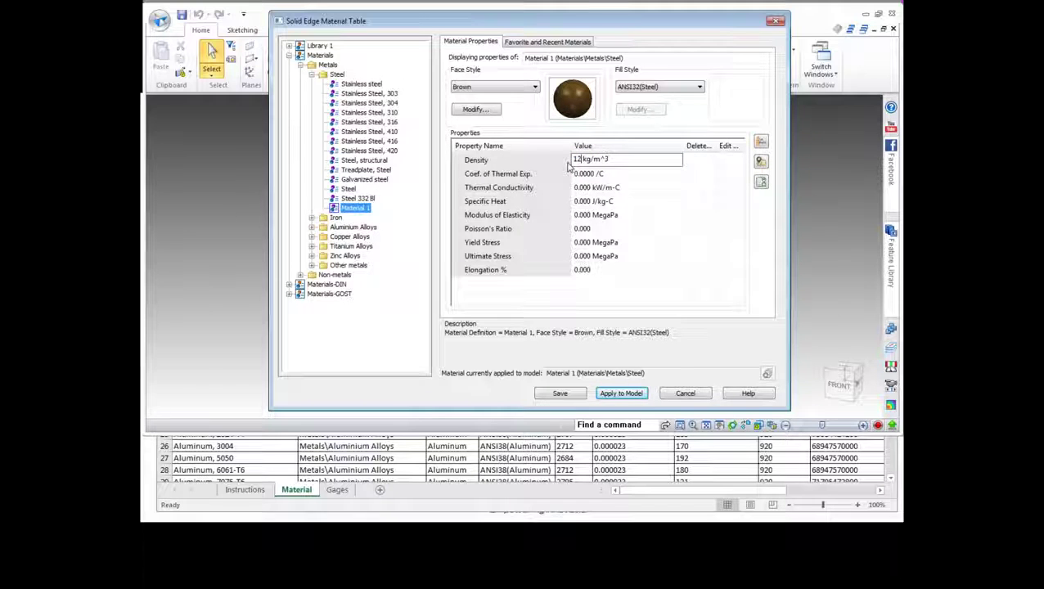
{"action": "left_click", "coordinate": [602, 186]}
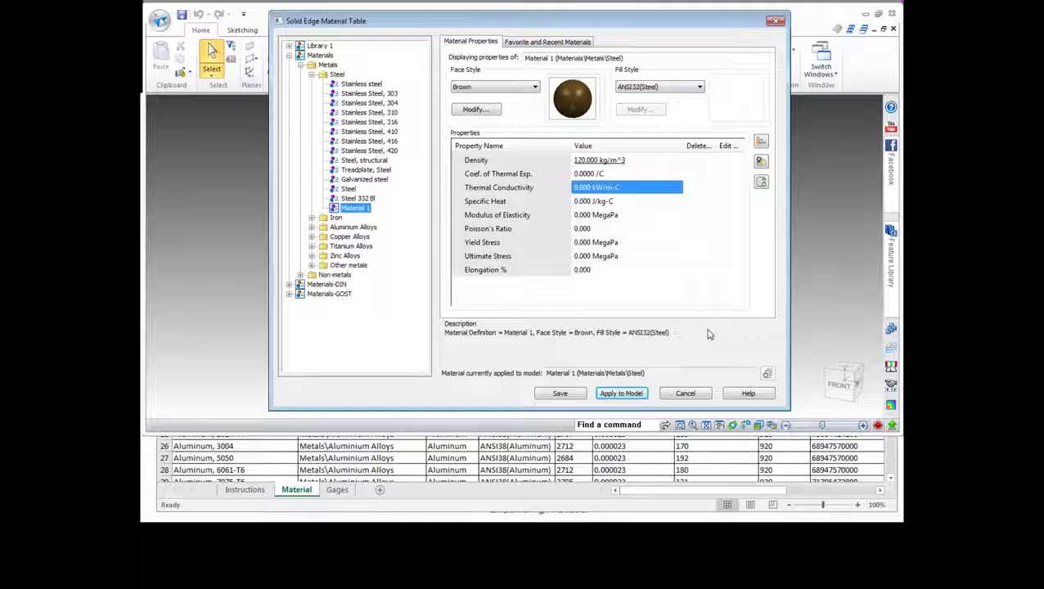
Add a custom property named Text to the new material, with unit type Text and value ST 112
{"action": "left_click", "coordinate": [761, 181]}
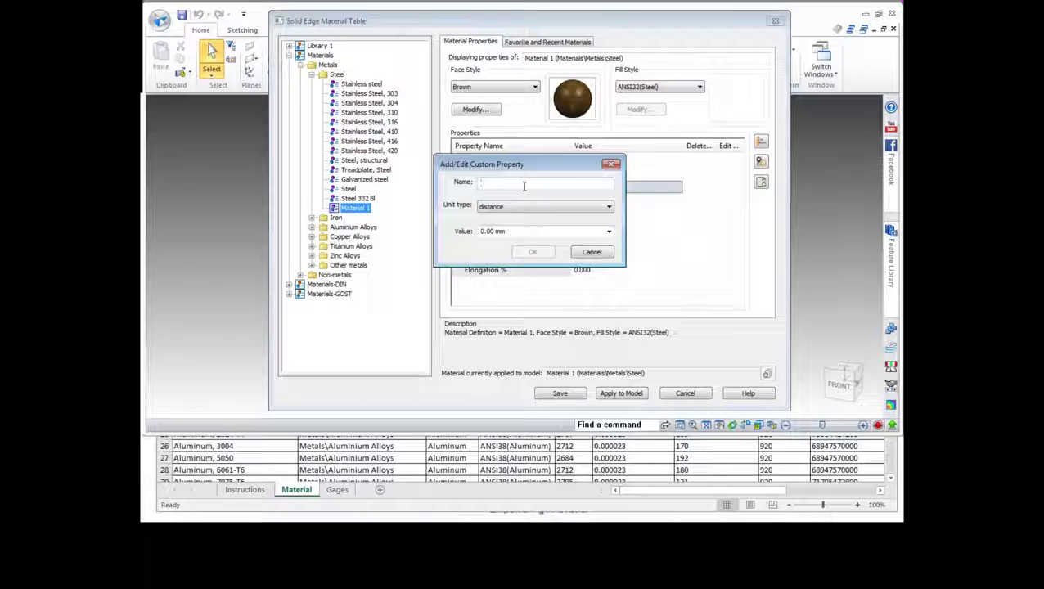
{"action": "type", "text": "Tex"}
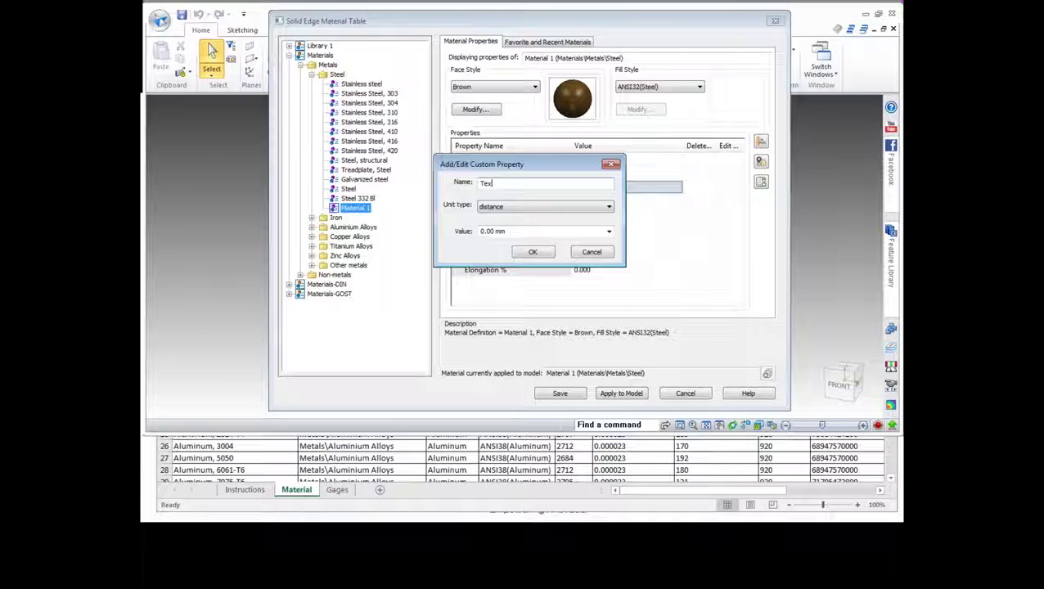
{"action": "type", "text": "t"}
{"action": "left_click", "coordinate": [551, 210]}
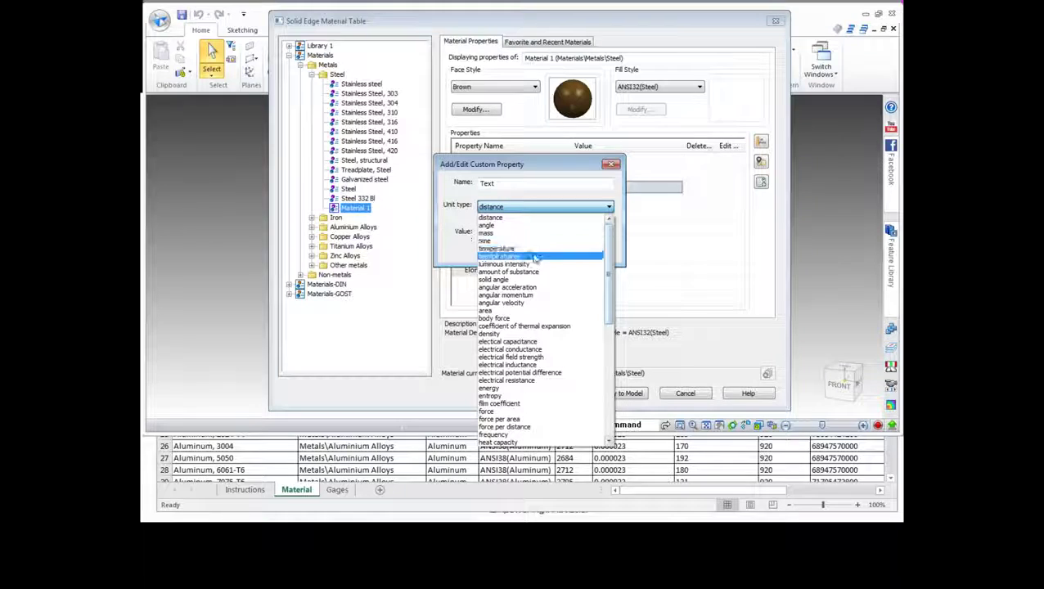
{"action": "left_click", "coordinate": [606, 401]}
{"action": "left_click_drag", "start_coordinate": [606, 401], "coordinate": [609, 307]}
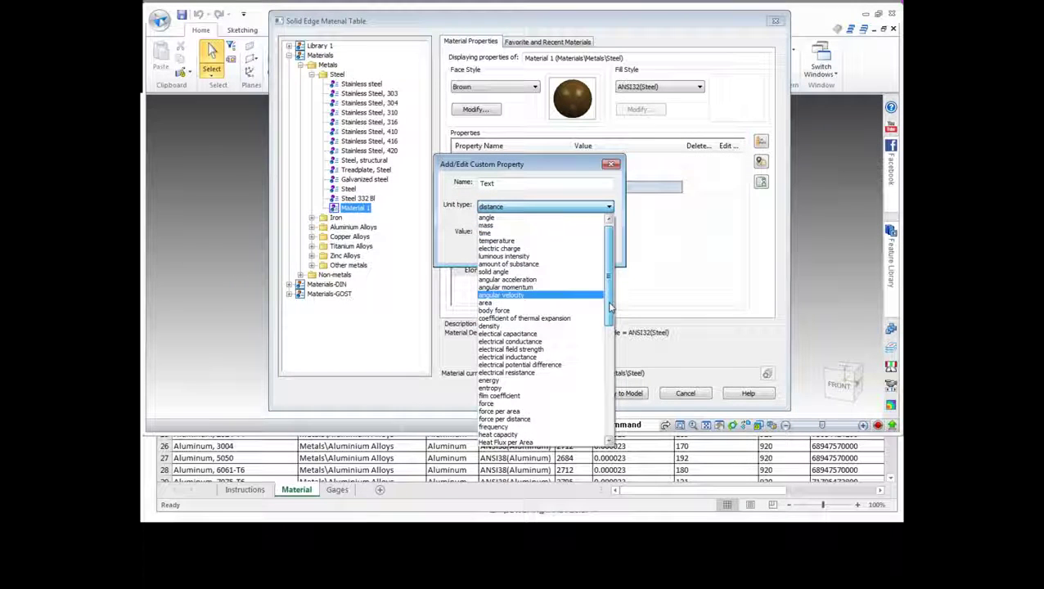
{"action": "scroll", "coordinate": [544, 311], "scroll_direction": "down", "scroll_amount": 11}
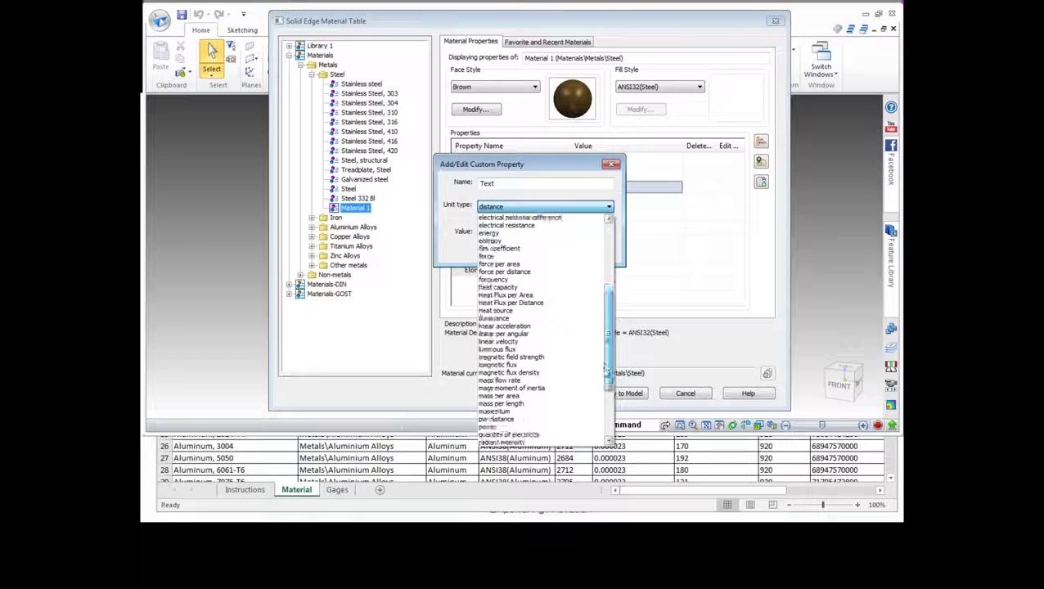
{"action": "left_click", "coordinate": [544, 442]}
{"action": "left_click", "coordinate": [494, 233]}
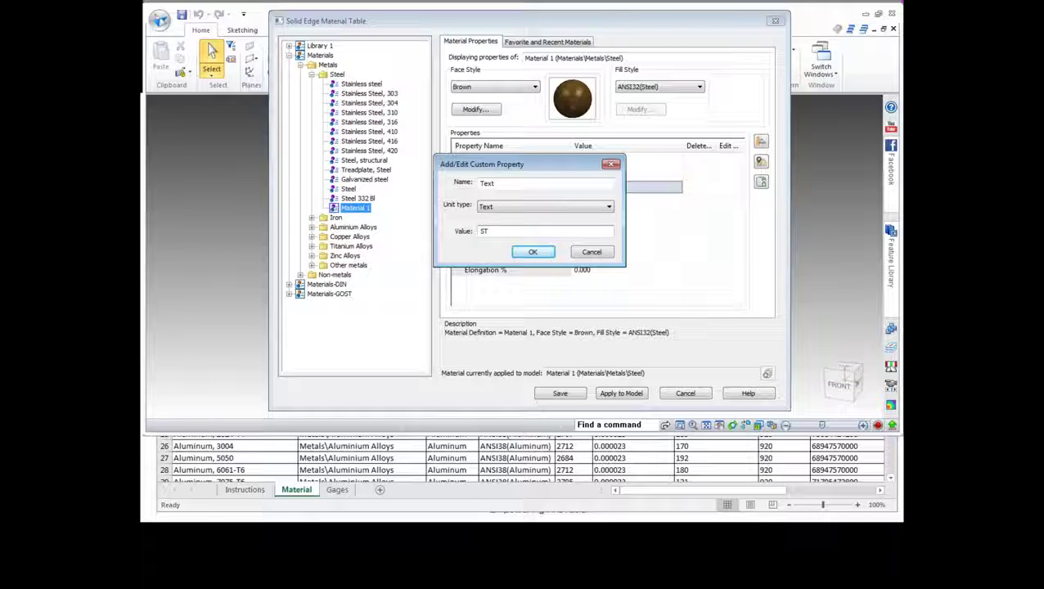
{"action": "type", "text": "ST 112"}
{"action": "left_click", "coordinate": [533, 252]}
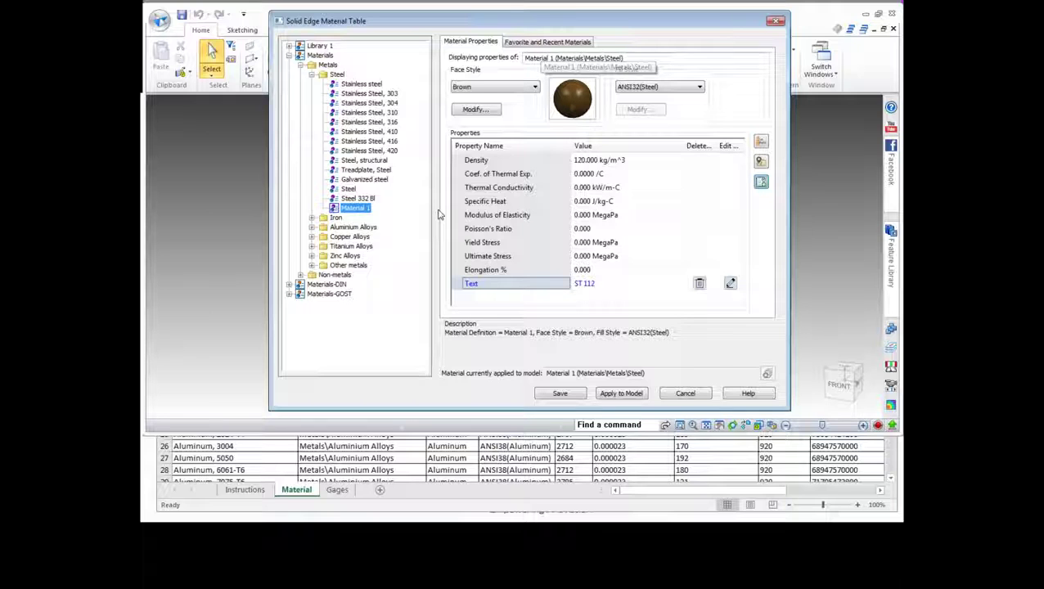
Save the new material in the Steel folder and rename it Steel 11
{"action": "left_click", "coordinate": [560, 394]}
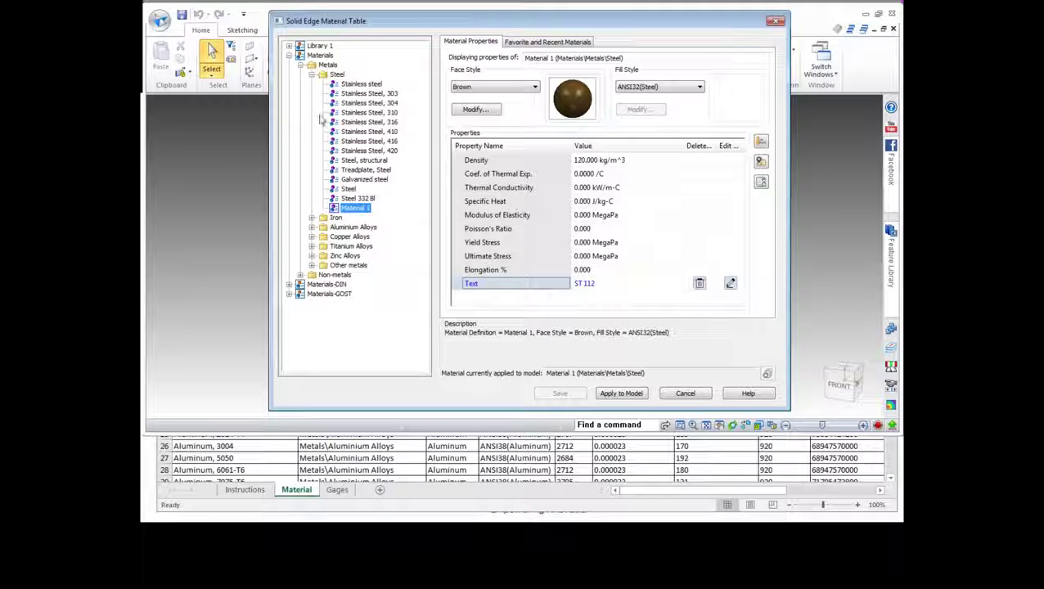
{"action": "left_click", "coordinate": [365, 131]}
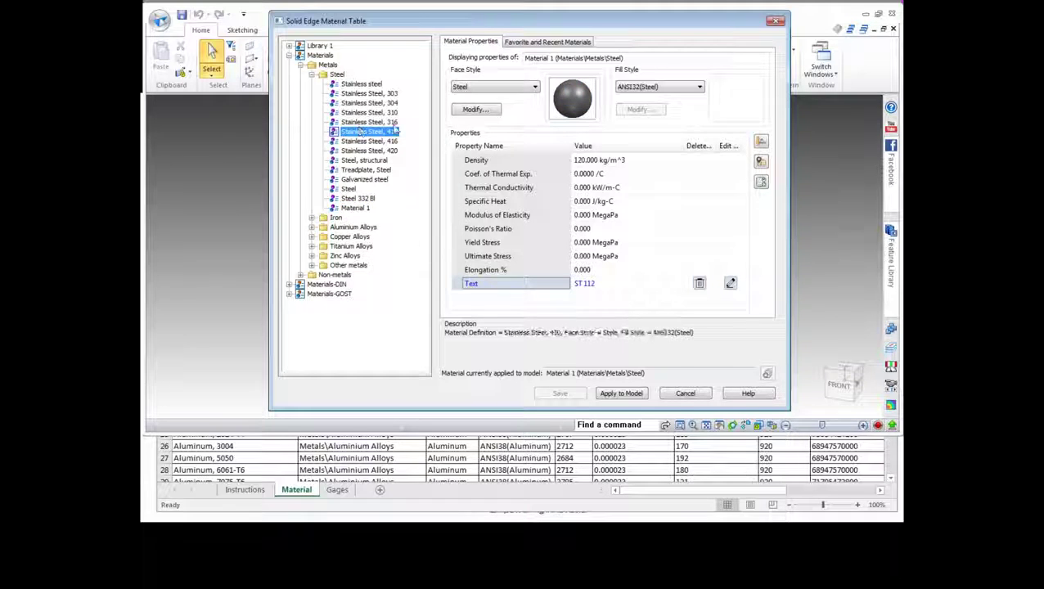
{"action": "left_click", "coordinate": [357, 208]}
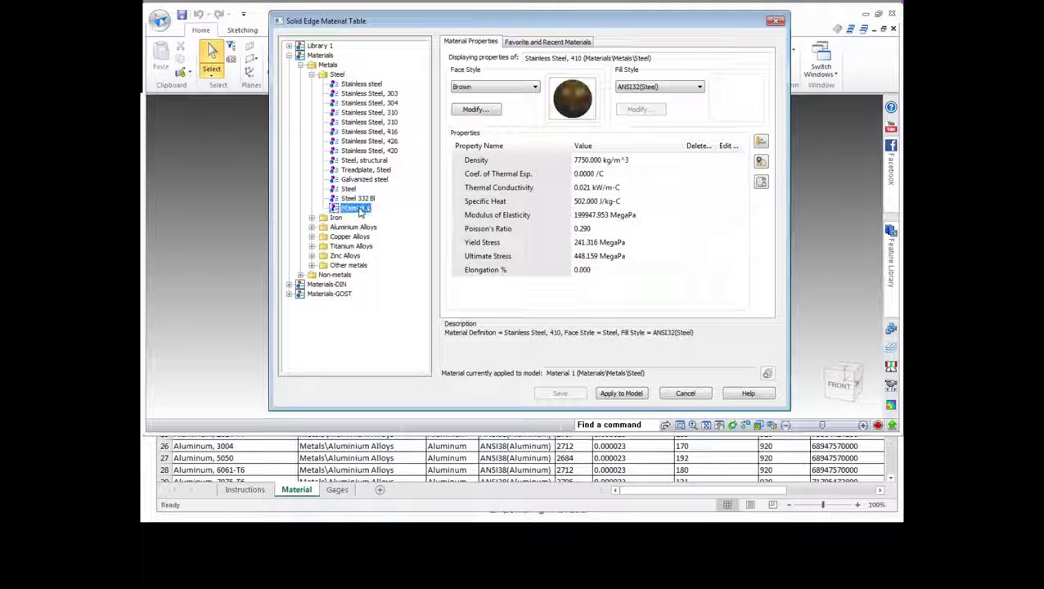
{"action": "right_click", "coordinate": [359, 211]}
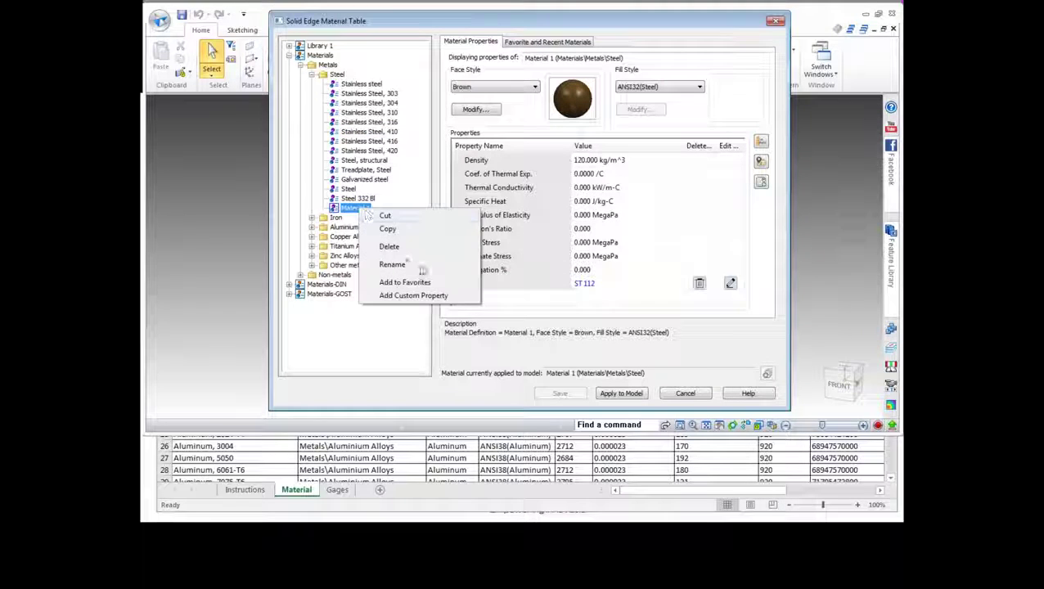
{"action": "left_click", "coordinate": [421, 270]}
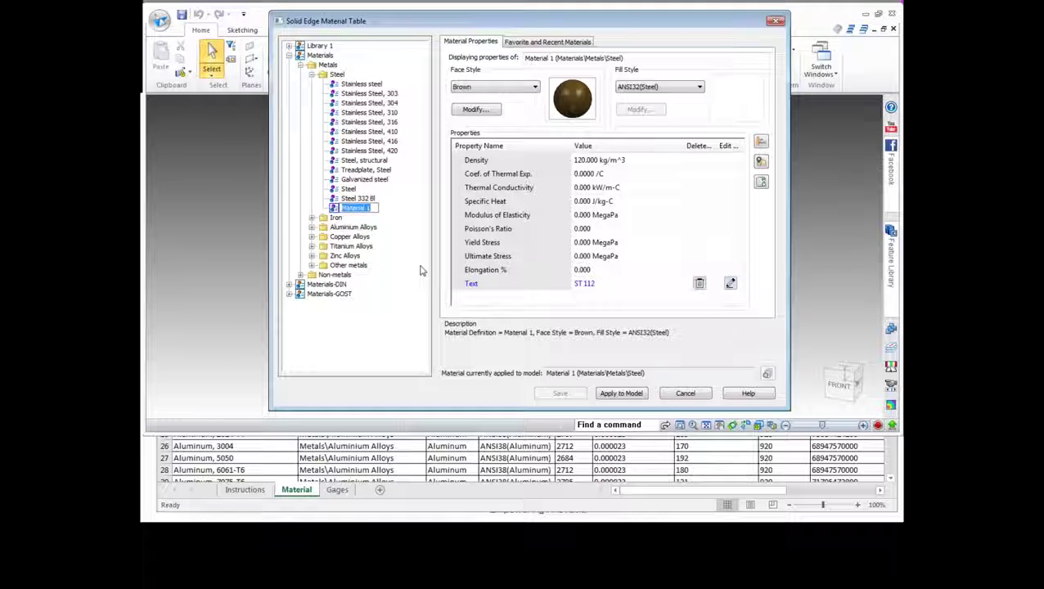
{"action": "type", "text": "Label Te"}
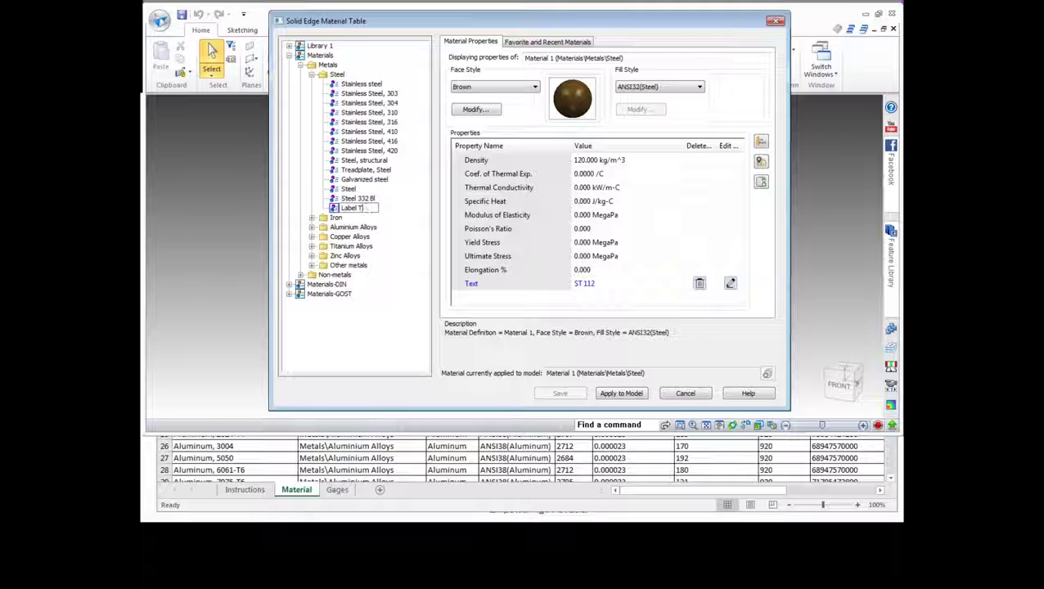
{"action": "key", "text": "BackSpace"}
{"action": "key", "text": "BackSpace"}
{"action": "type", "text": "Steel 11"}
{"action": "key", "text": "Return"}
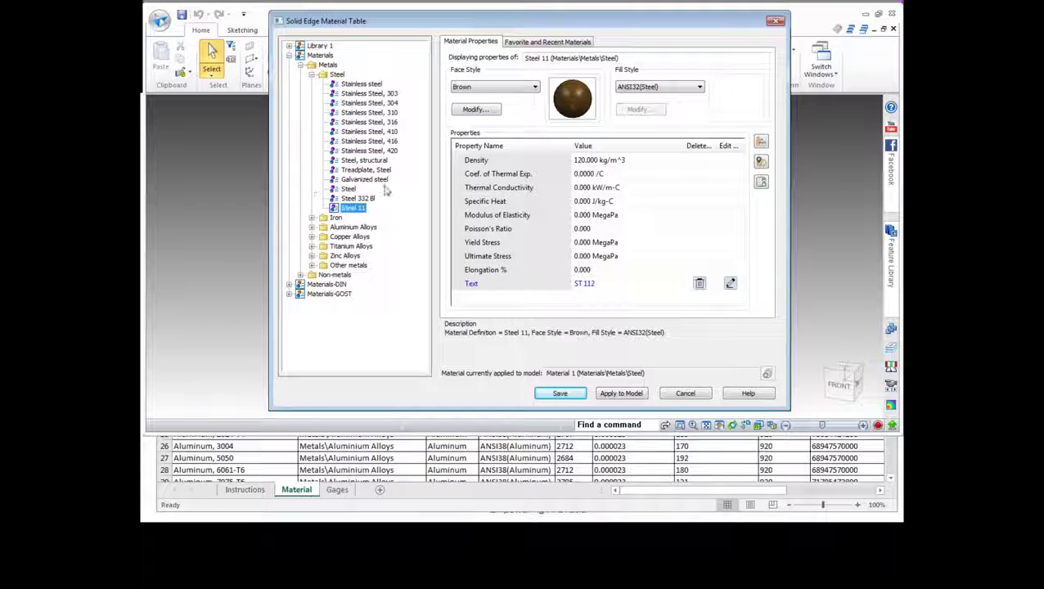
Open the favorite materials list and look through its entries for materials missing from the library
{"action": "left_click", "coordinate": [360, 160]}
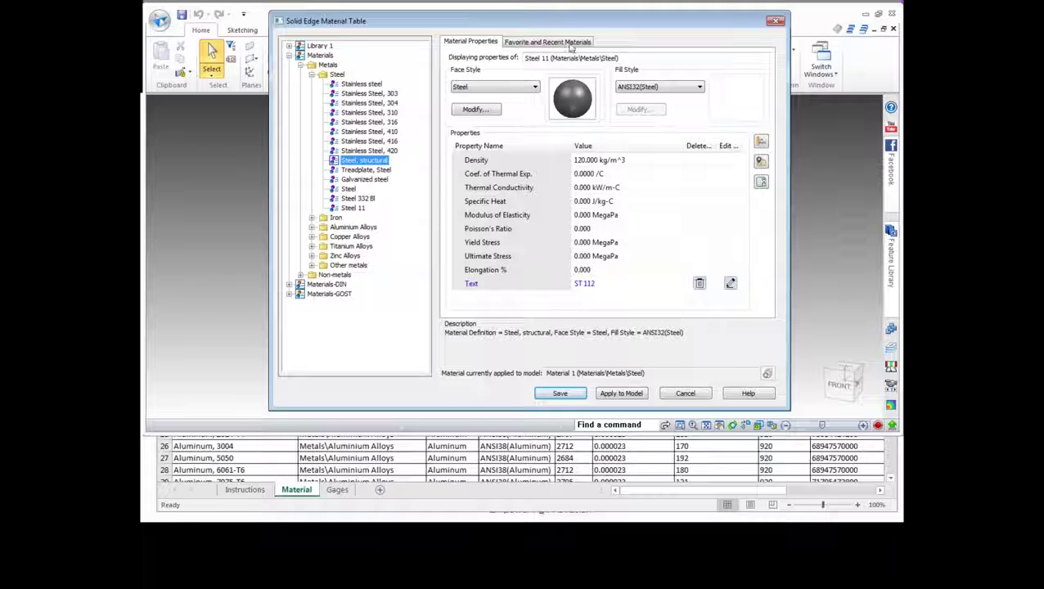
{"action": "left_click", "coordinate": [337, 103]}
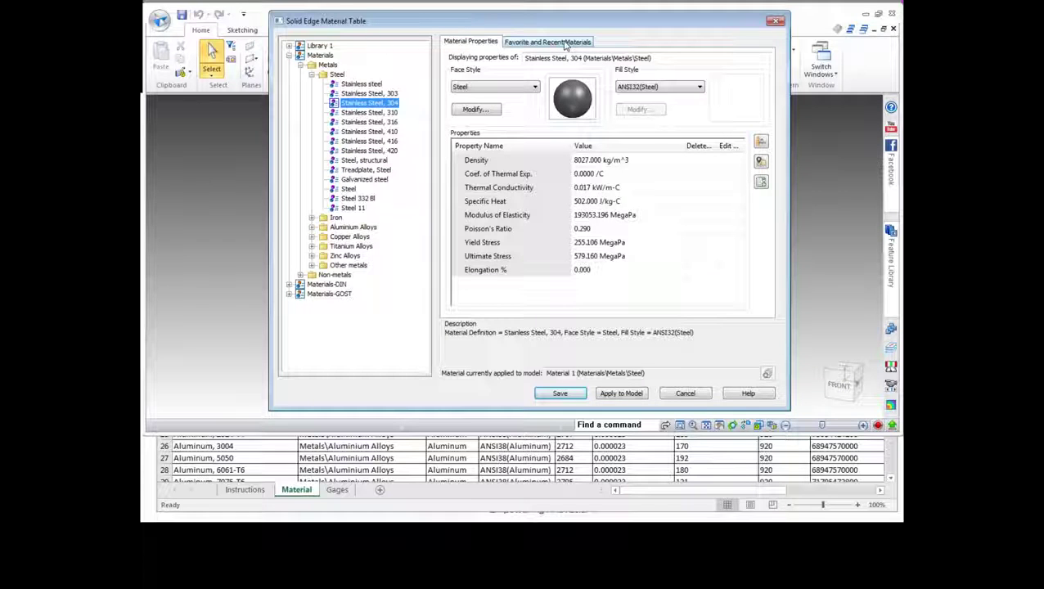
{"action": "left_click", "coordinate": [546, 42]}
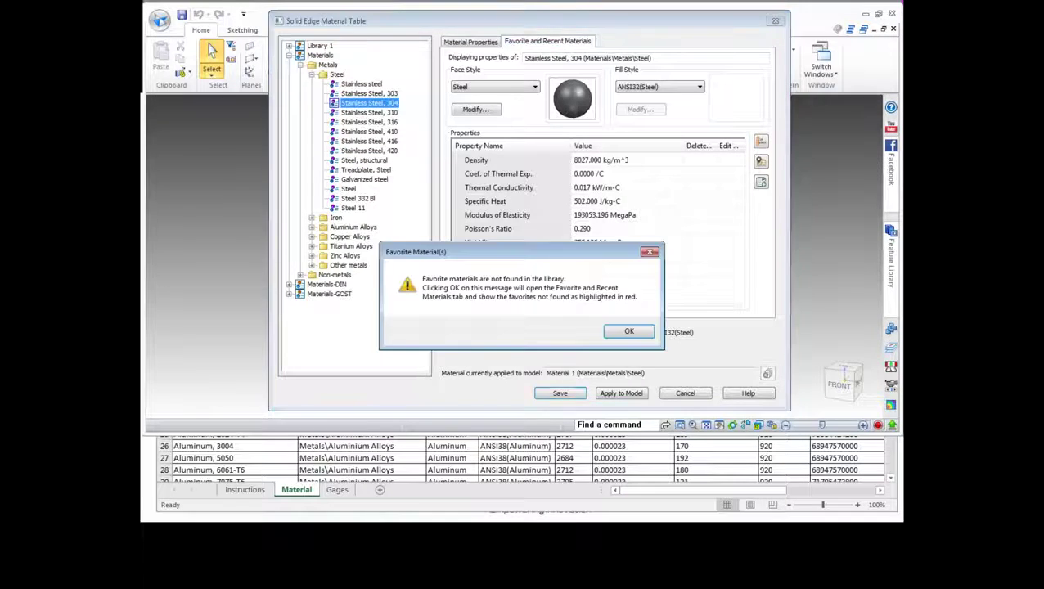
{"action": "left_click", "coordinate": [627, 333]}
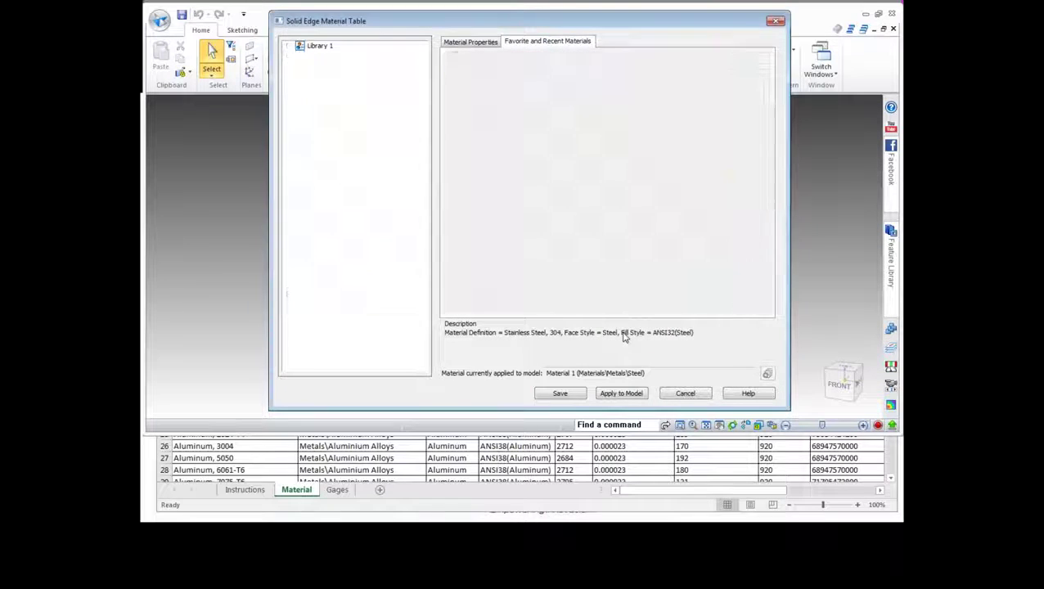
{"action": "mouse_move", "coordinate": [762, 157]}
{"action": "left_mouse_down"}
{"action": "mouse_move", "coordinate": [762, 166]}
{"action": "mouse_move", "coordinate": [763, 156]}
{"action": "left_mouse_up"}
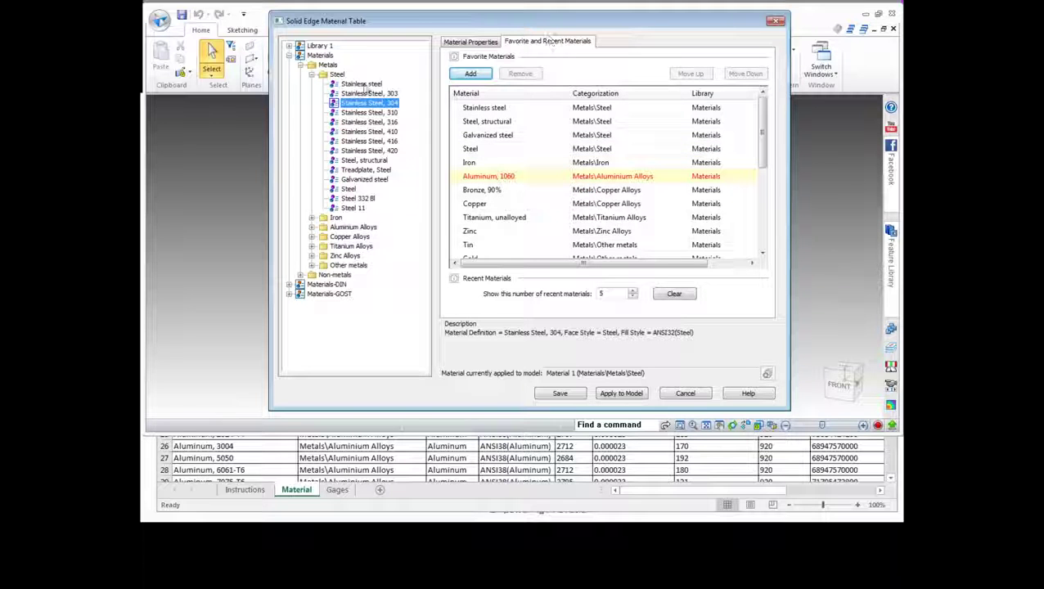
{"action": "left_click_drag", "start_coordinate": [763, 131], "coordinate": [756, 267]}
{"action": "left_click_drag", "start_coordinate": [762, 220], "coordinate": [762, 114]}
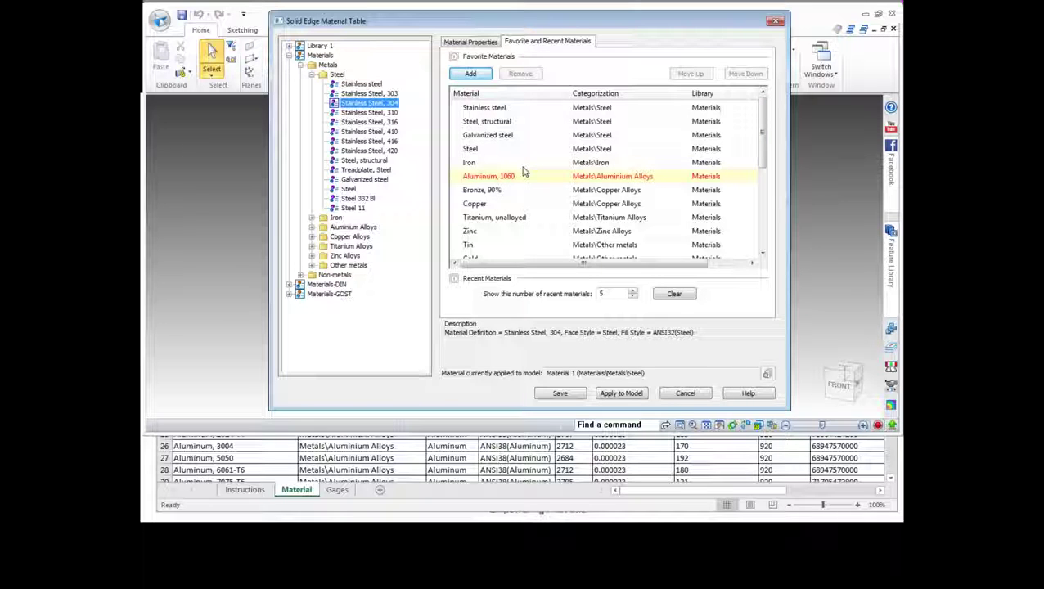
Review the Metals subfolders, including Copper Alloys, against the entries in the favorite materials list
{"action": "left_click", "coordinate": [301, 65]}
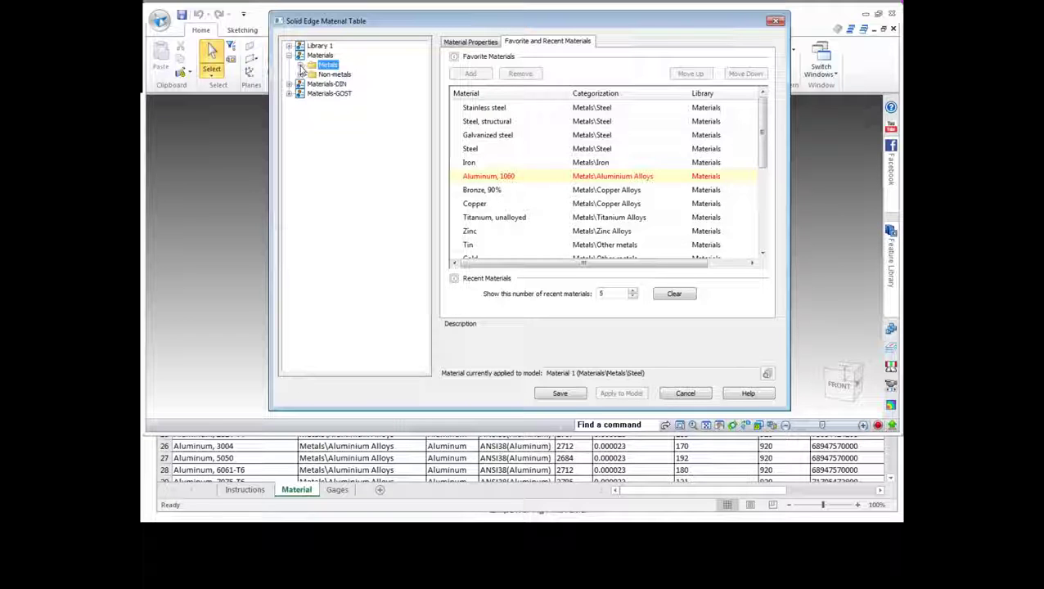
{"action": "left_click", "coordinate": [300, 65]}
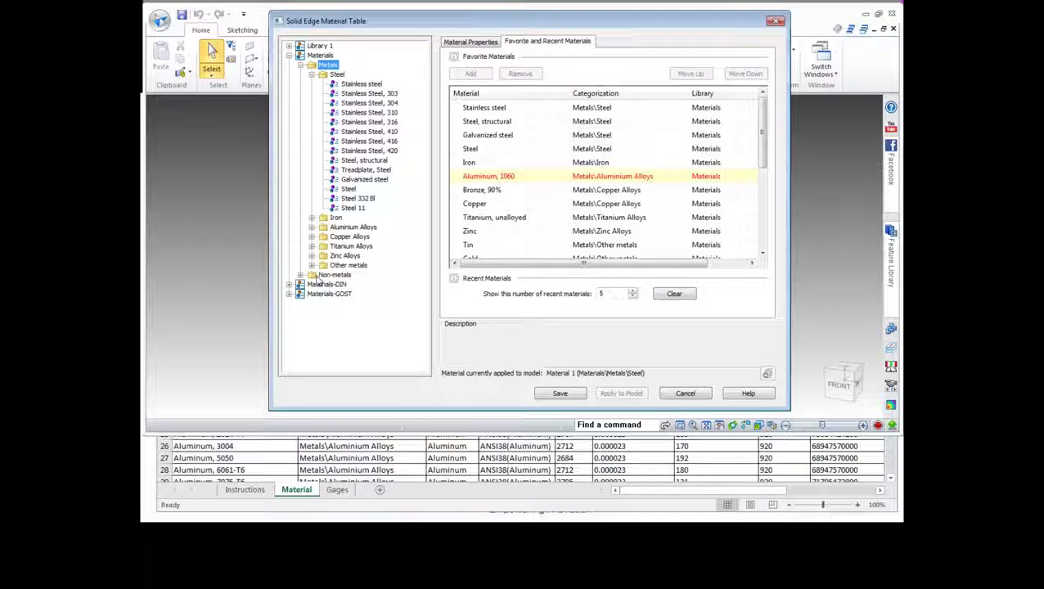
{"action": "left_click", "coordinate": [312, 74]}
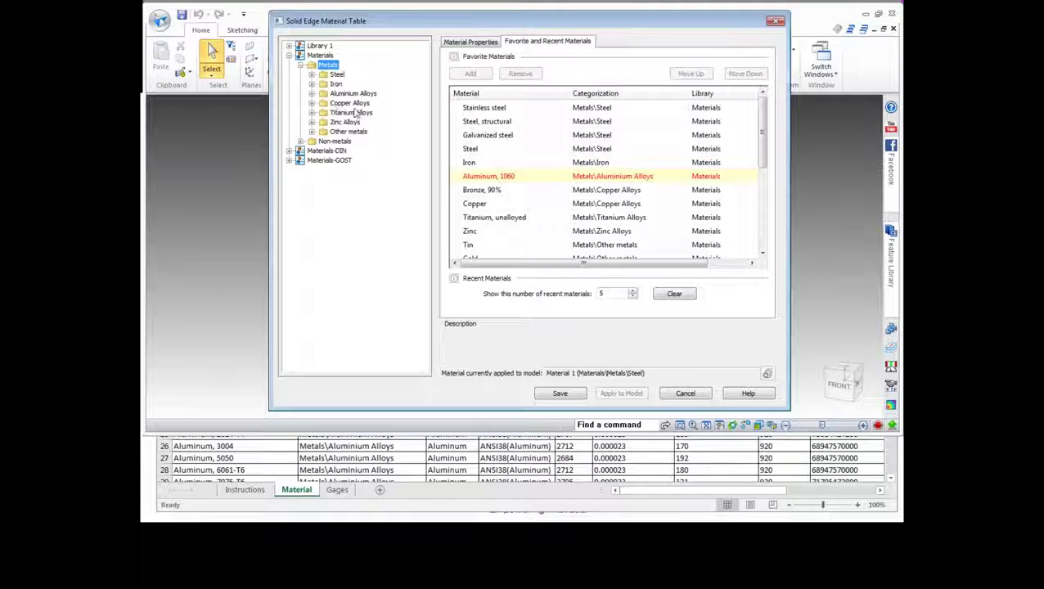
{"action": "left_click", "coordinate": [312, 105]}
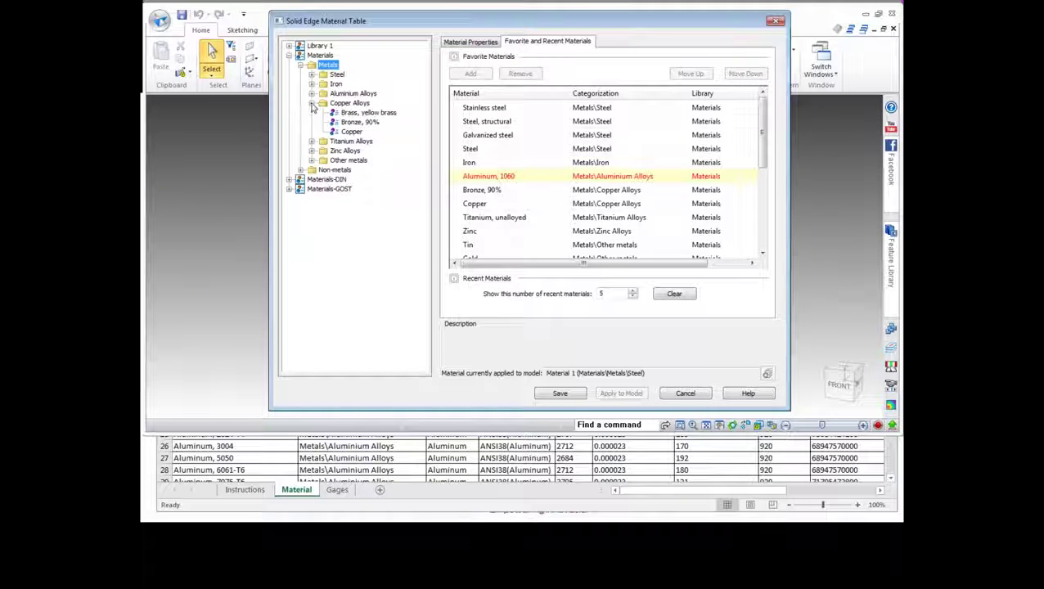
{"action": "left_click", "coordinate": [311, 104]}
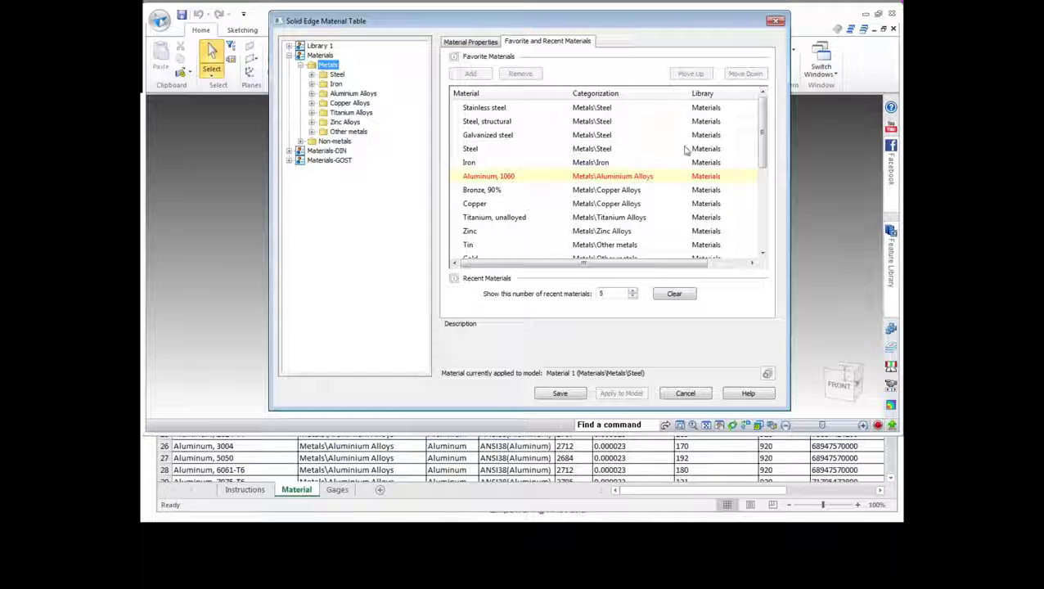
{"action": "scroll", "coordinate": [751, 160], "scroll_direction": "down", "scroll_amount": 4}
{"action": "scroll", "coordinate": [751, 160], "scroll_direction": "up", "scroll_amount": 2}
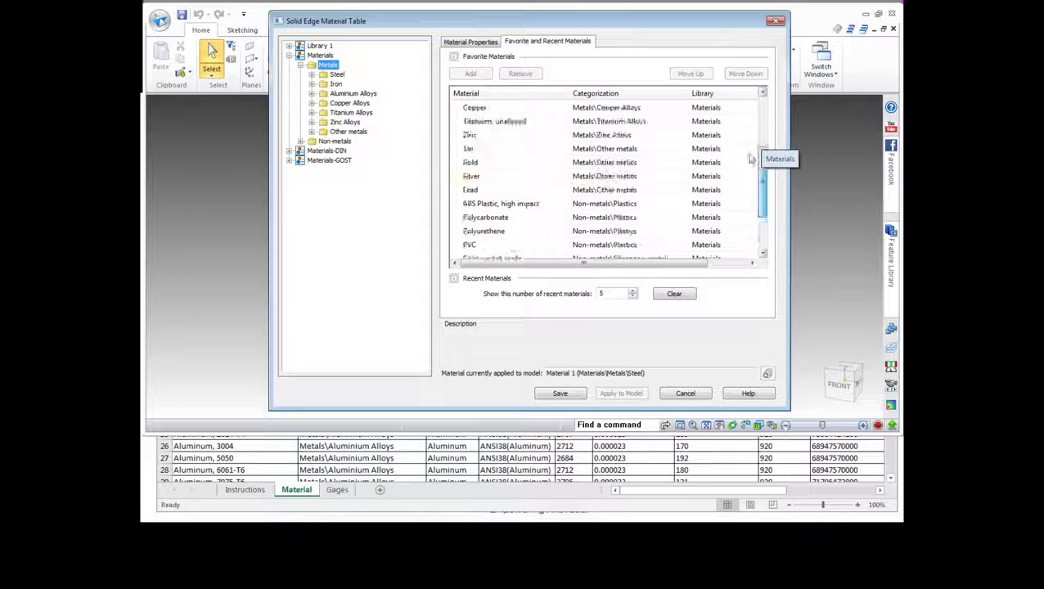
{"action": "scroll", "coordinate": [751, 159], "scroll_direction": "up", "scroll_amount": 2}
{"action": "left_click", "coordinate": [500, 148]}
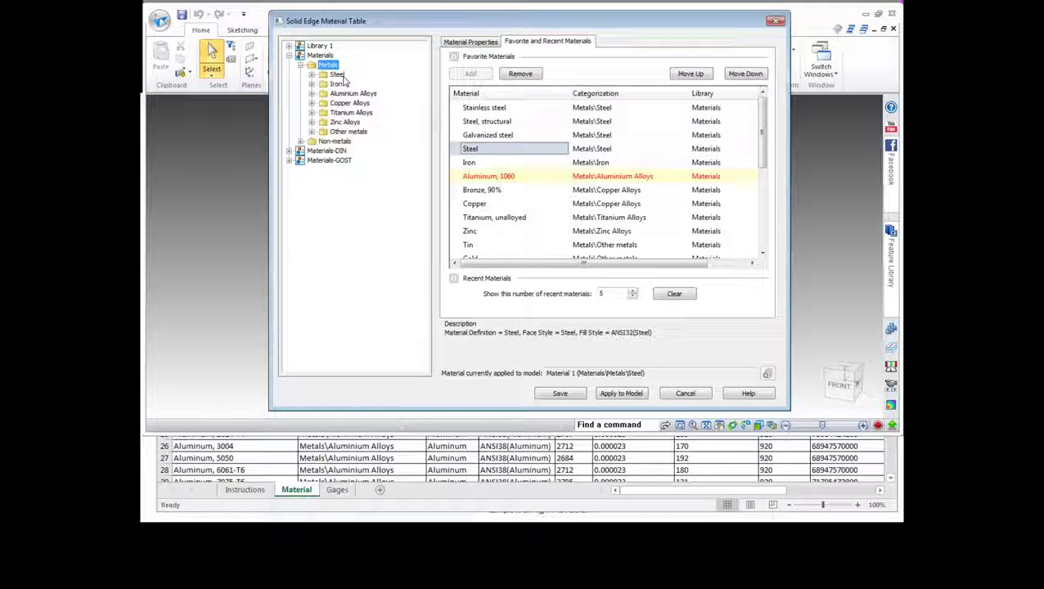
Add Aluminum, 3004 from the Aluminium Alloys folder to the favorite materials
{"action": "left_click", "coordinate": [311, 94]}
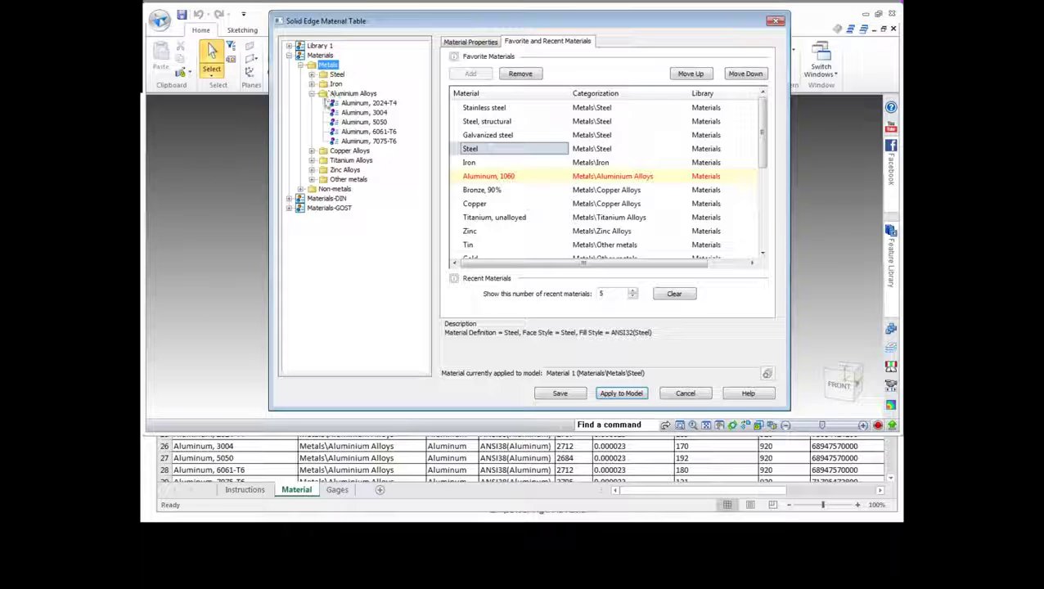
{"action": "left_click", "coordinate": [365, 113]}
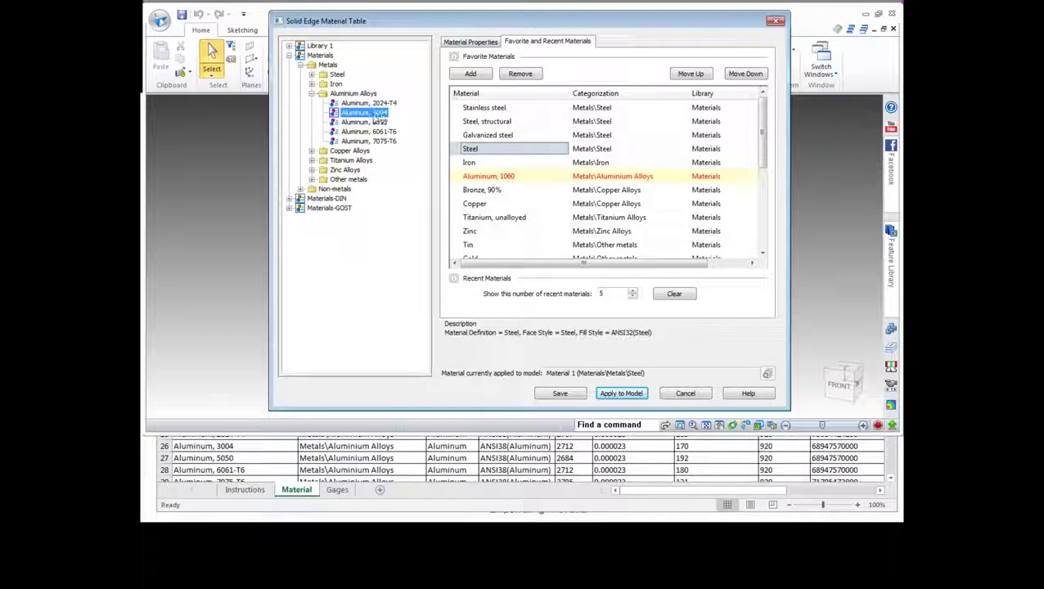
{"action": "right_click", "coordinate": [376, 117]}
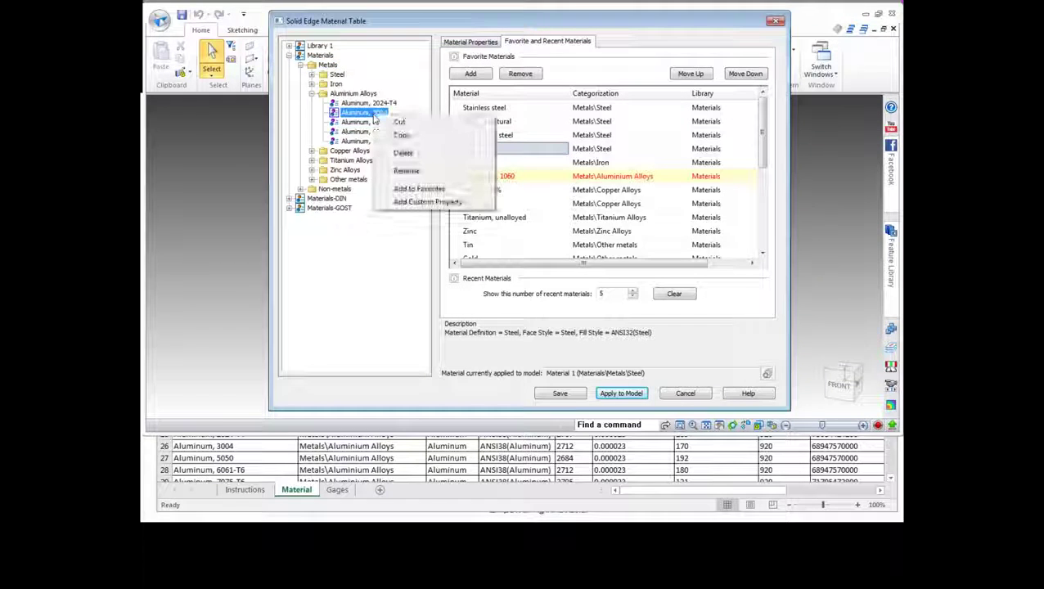
{"action": "left_click", "coordinate": [415, 190]}
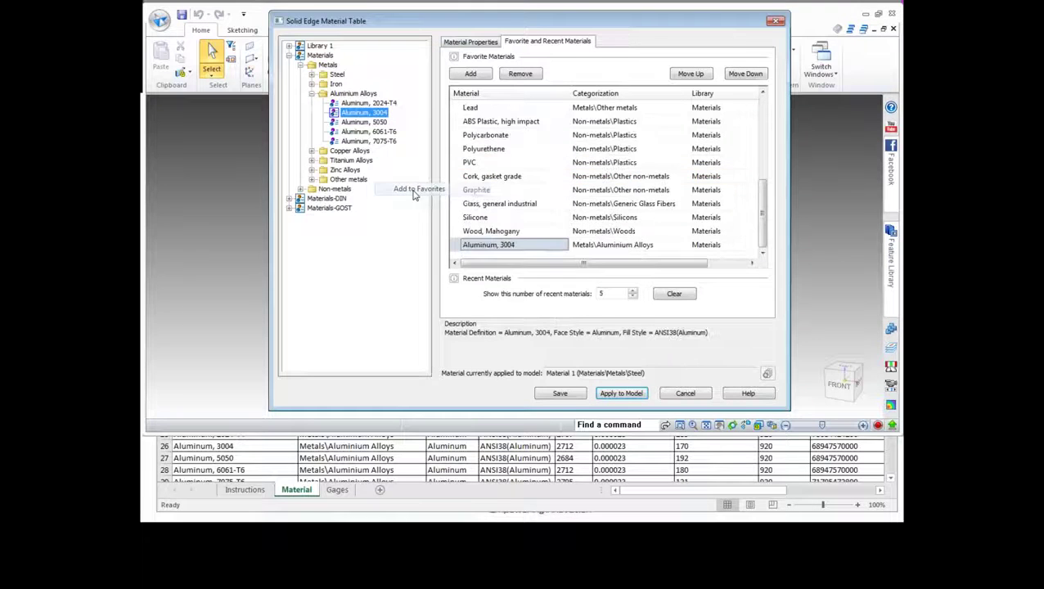
Move Aluminum, 3004 up the favorite materials list to the place directly below Iron
{"action": "left_click", "coordinate": [491, 245]}
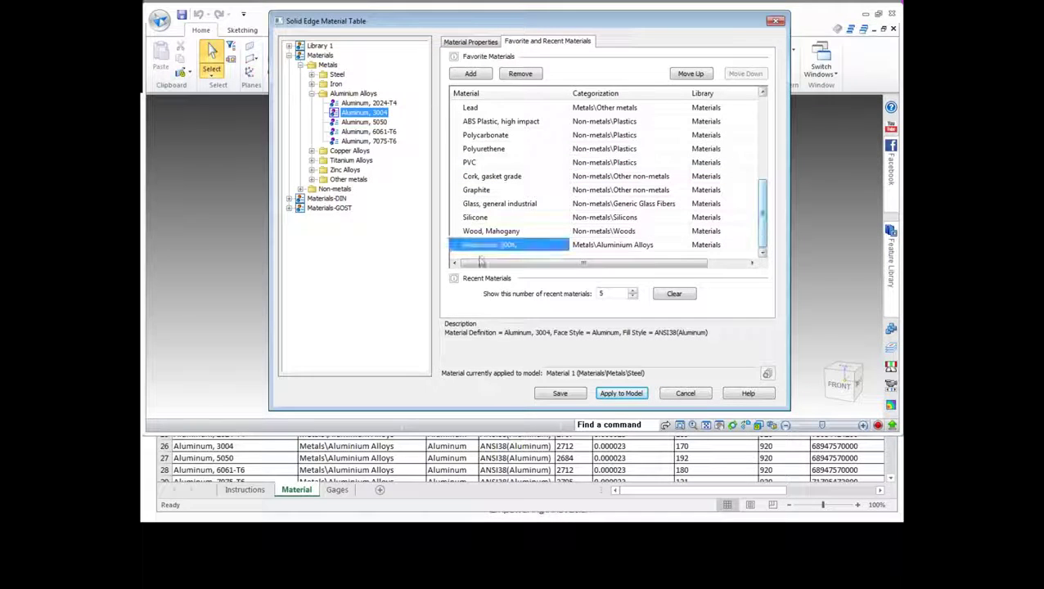
{"action": "double_click", "coordinate": [690, 74]}
{"action": "double_click", "coordinate": [691, 73]}
{"action": "double_click", "coordinate": [690, 73]}
{"action": "double_click", "coordinate": [690, 74]}
{"action": "double_click", "coordinate": [690, 74]}
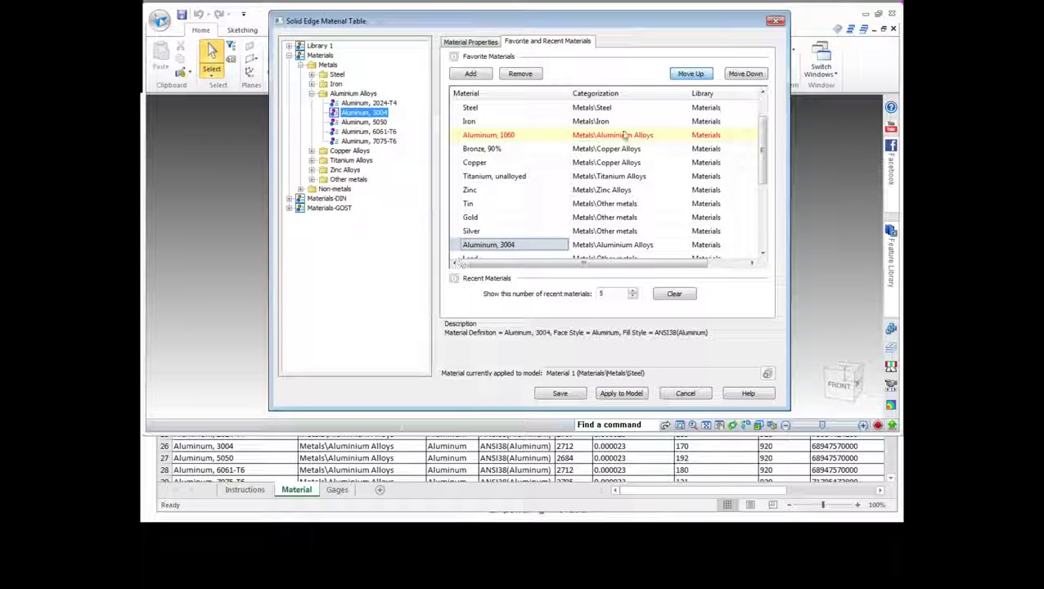
{"action": "double_click", "coordinate": [690, 73]}
{"action": "double_click", "coordinate": [690, 74]}
{"action": "double_click", "coordinate": [690, 74]}
{"action": "double_click", "coordinate": [690, 74]}
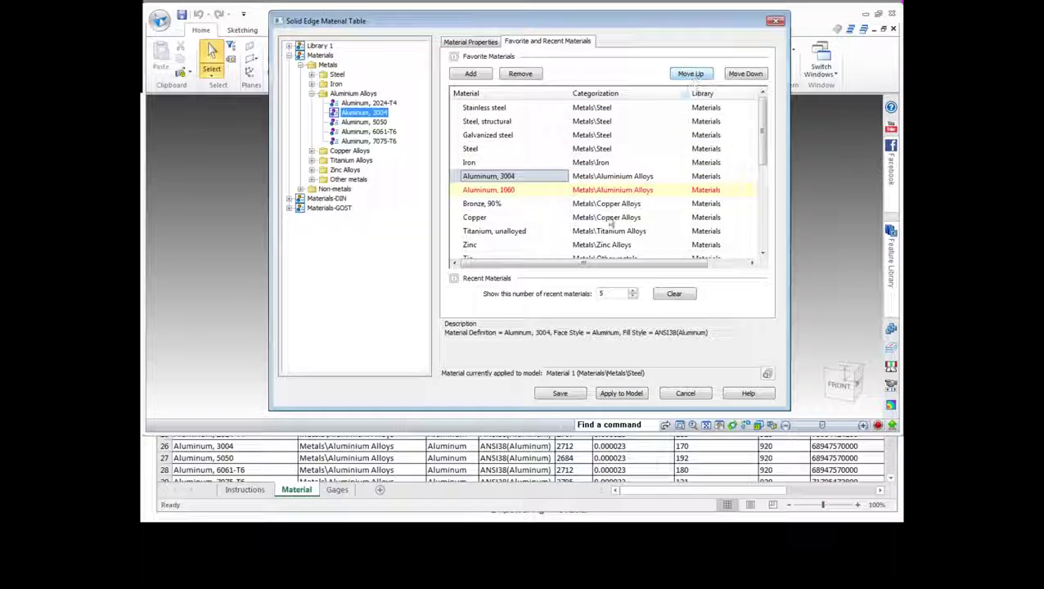
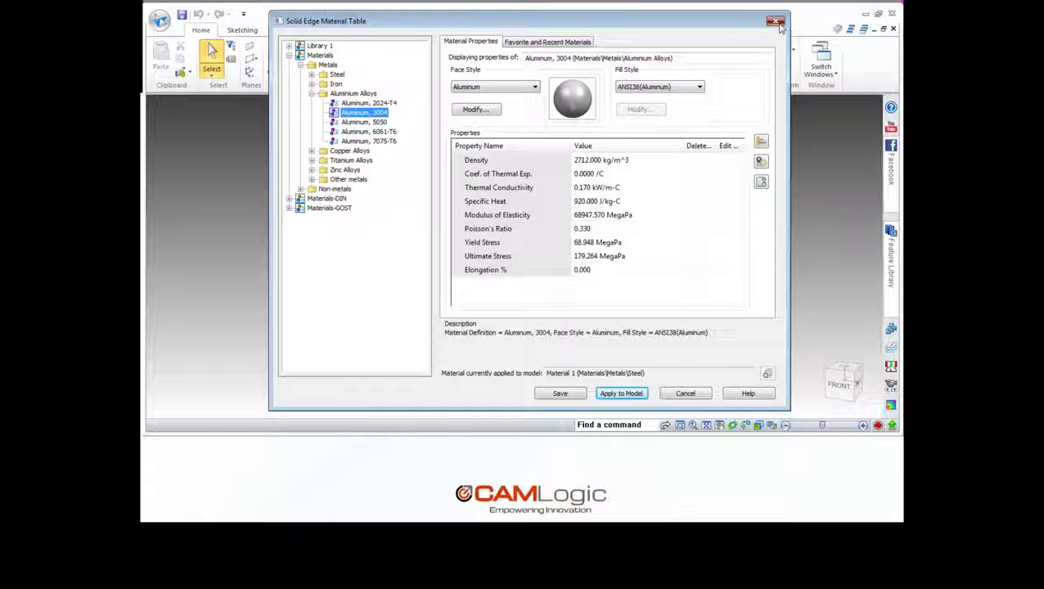
Close the material table without saving the pending changes
{"action": "left_click", "coordinate": [780, 24]}
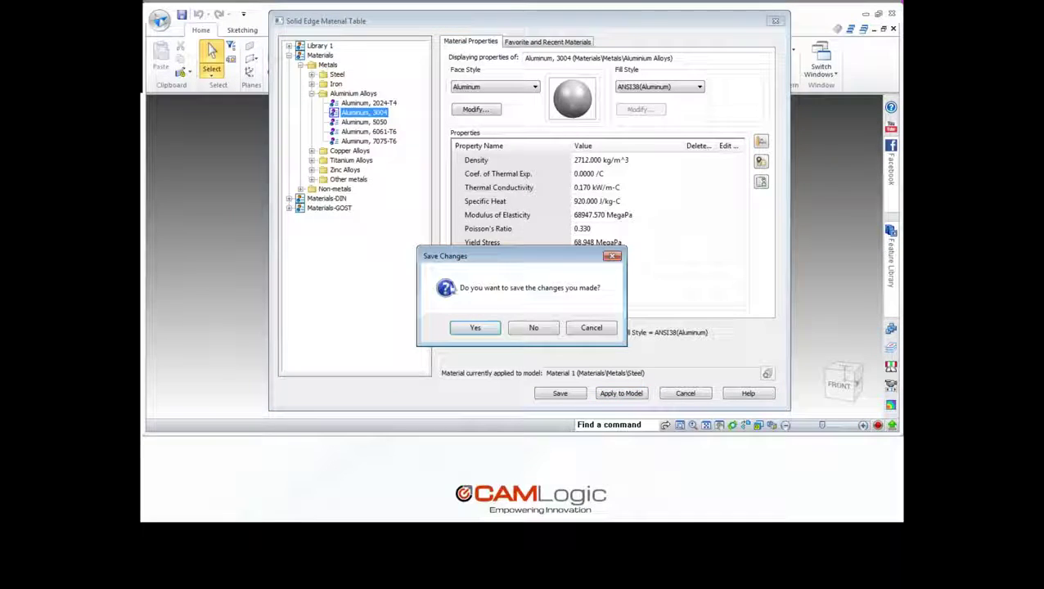
{"action": "left_click", "coordinate": [534, 328]}
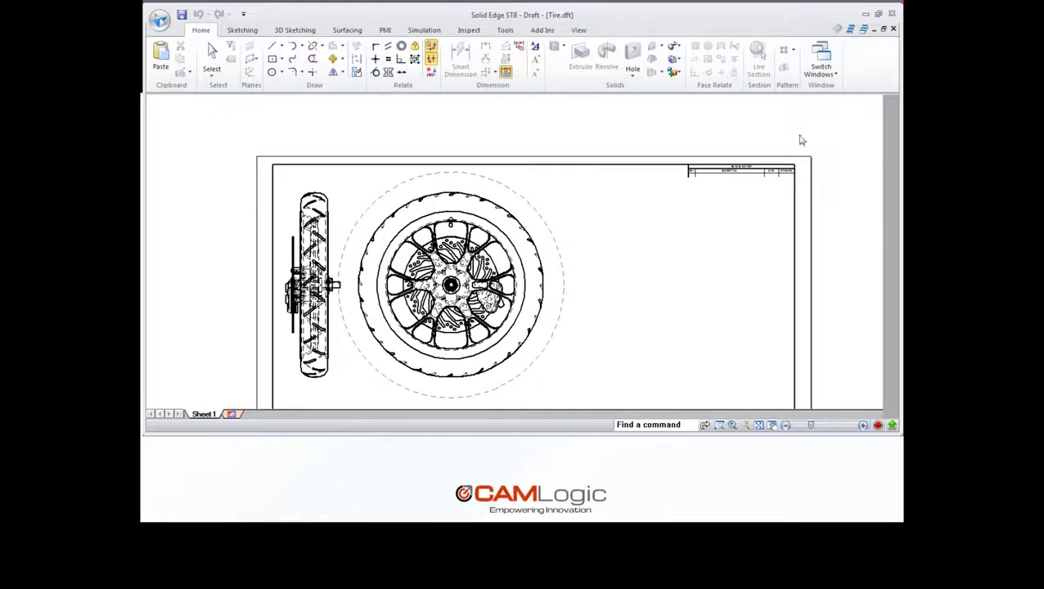
Create a parts list with balloons from the round front view of the tire and place it in the empty area beside that view
{"action": "middle_click_drag", "start_coordinate": [682, 281], "coordinate": [649, 213]}
{"action": "scroll", "coordinate": [648, 212], "scroll_direction": "down", "scroll_amount": 1}
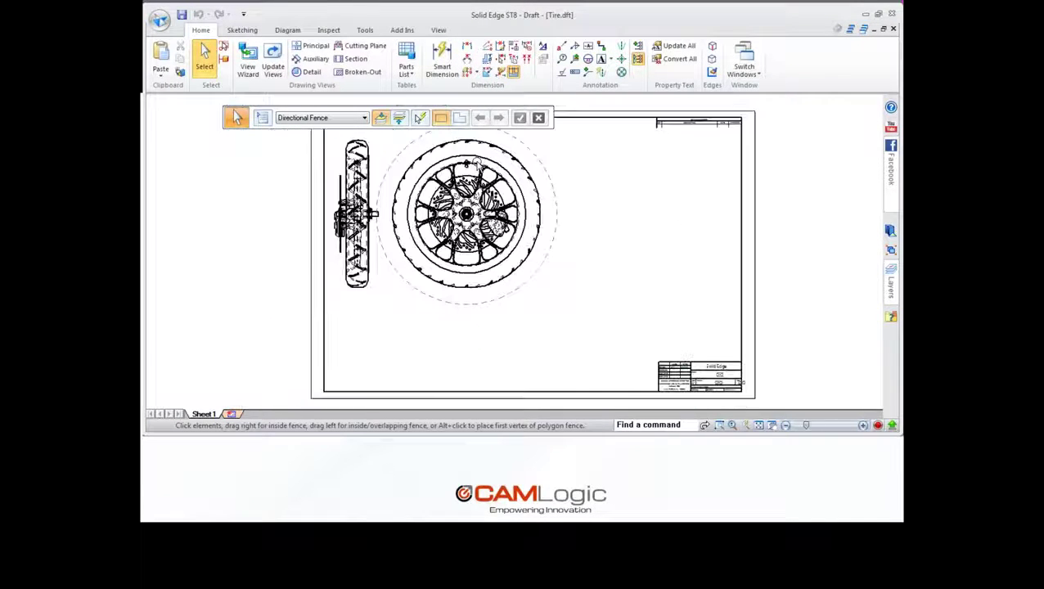
{"action": "mouse_move", "coordinate": [651, 284]}
{"action": "middle_mouse_down"}
{"action": "mouse_move", "coordinate": [612, 285]}
{"action": "mouse_move", "coordinate": [696, 303]}
{"action": "middle_mouse_up"}
{"action": "scroll", "coordinate": [662, 252], "scroll_direction": "up", "scroll_amount": 2}
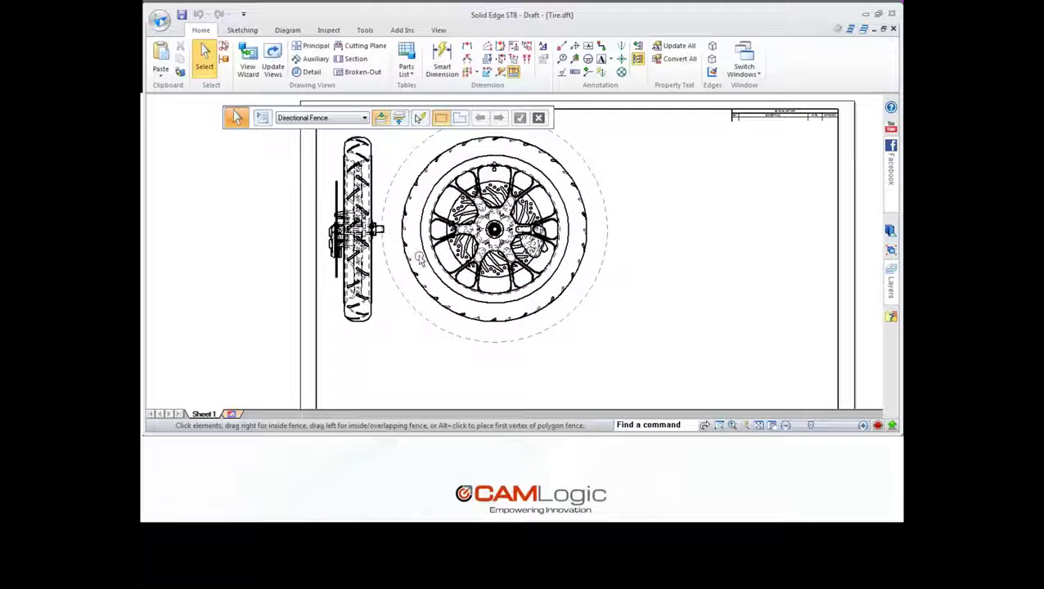
{"action": "mouse_move", "coordinate": [685, 272]}
{"action": "middle_mouse_down"}
{"action": "mouse_move", "coordinate": [660, 261]}
{"action": "mouse_move", "coordinate": [636, 271]}
{"action": "middle_mouse_up"}
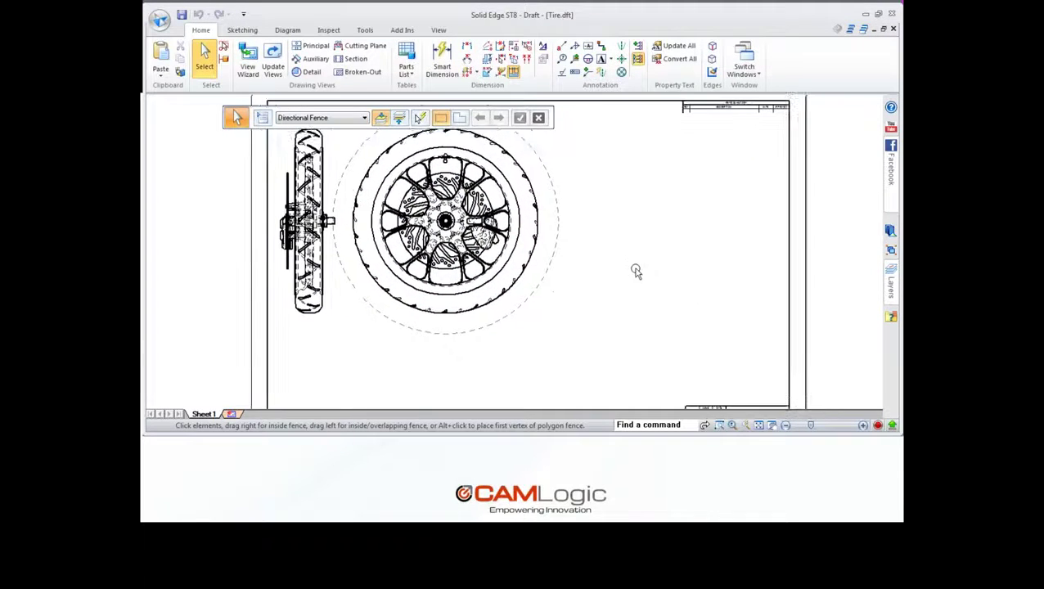
{"action": "left_click", "coordinate": [406, 55]}
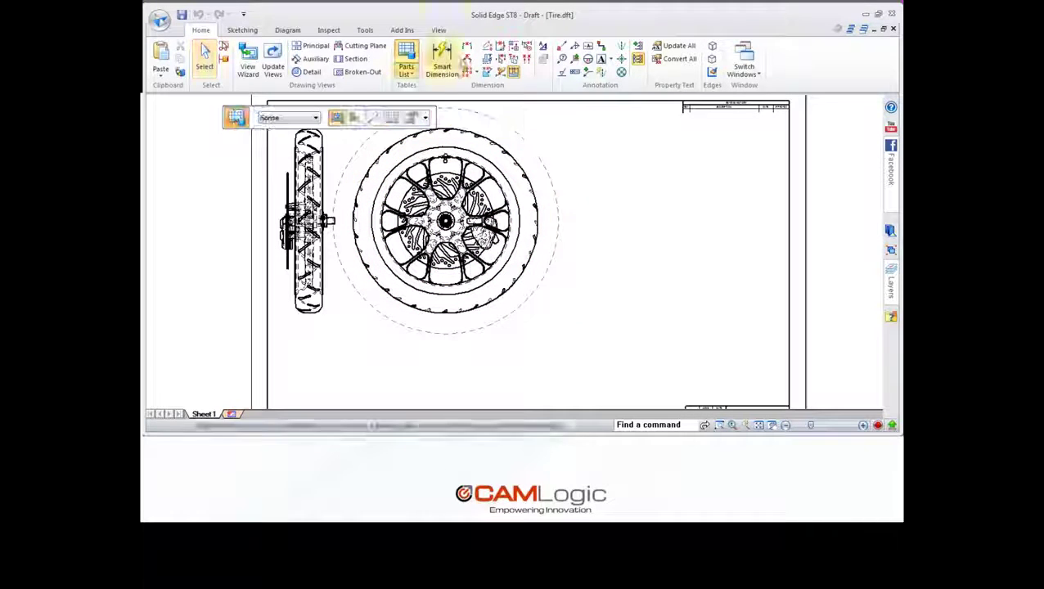
{"action": "left_click", "coordinate": [559, 198]}
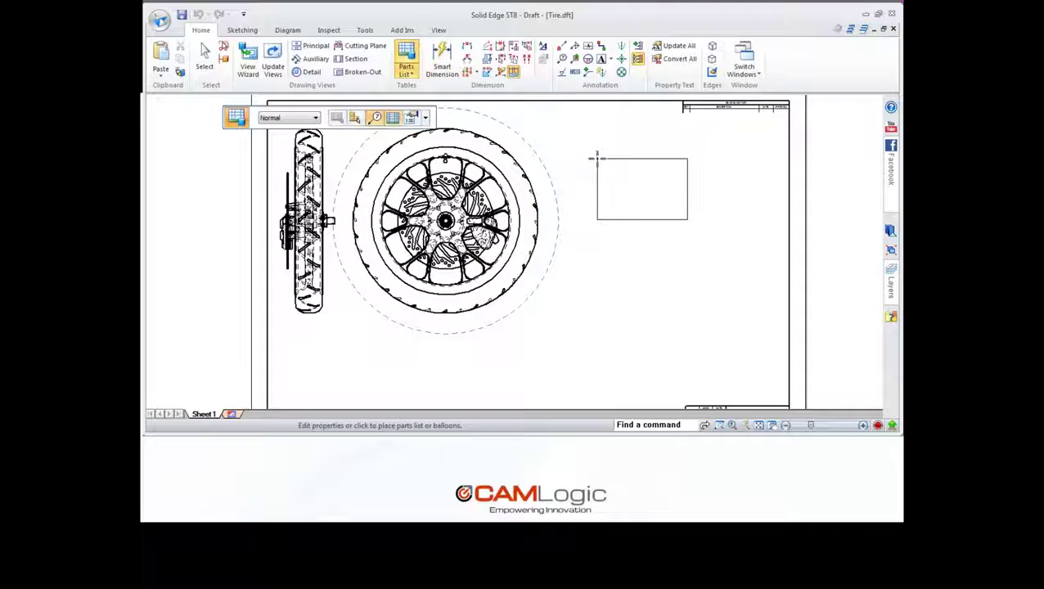
{"action": "left_click", "coordinate": [596, 158]}
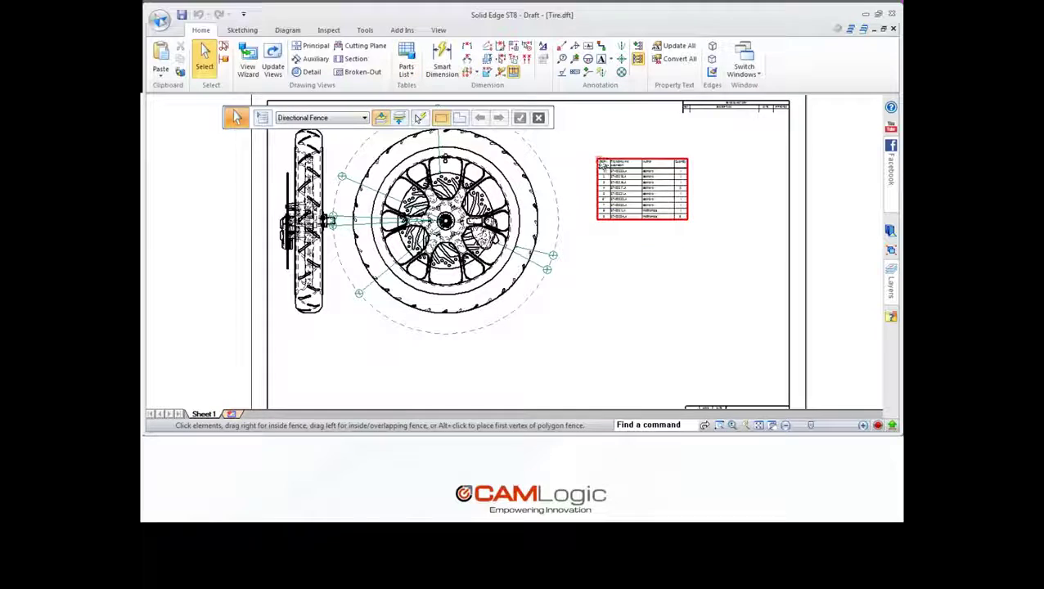
Open the properties of the placed parts list and go to its column settings
{"action": "scroll", "coordinate": [663, 194], "scroll_direction": "up", "scroll_amount": 4}
{"action": "scroll", "coordinate": [679, 190], "scroll_direction": "up", "scroll_amount": 2}
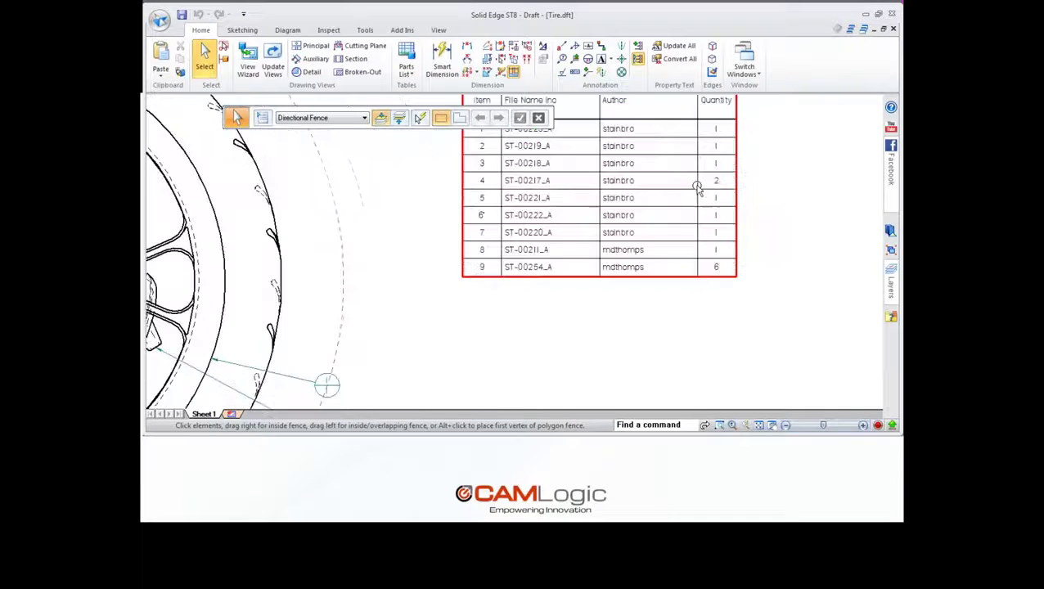
{"action": "scroll", "coordinate": [804, 219], "scroll_direction": "up", "scroll_amount": 3}
{"action": "middle_click_drag", "start_coordinate": [776, 219], "coordinate": [759, 219]}
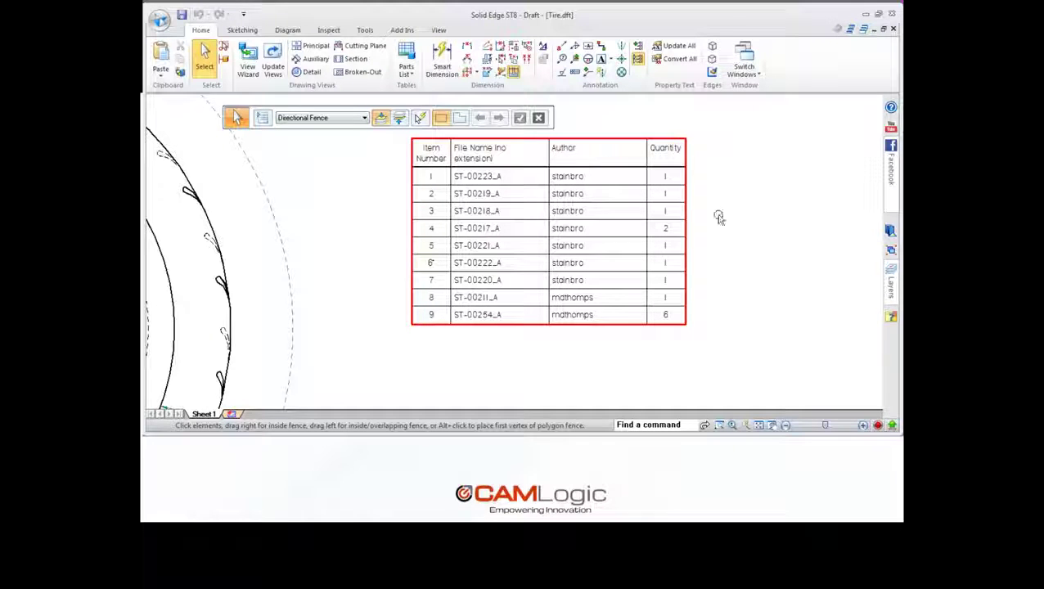
{"action": "middle_click_drag", "start_coordinate": [748, 249], "coordinate": [747, 270]}
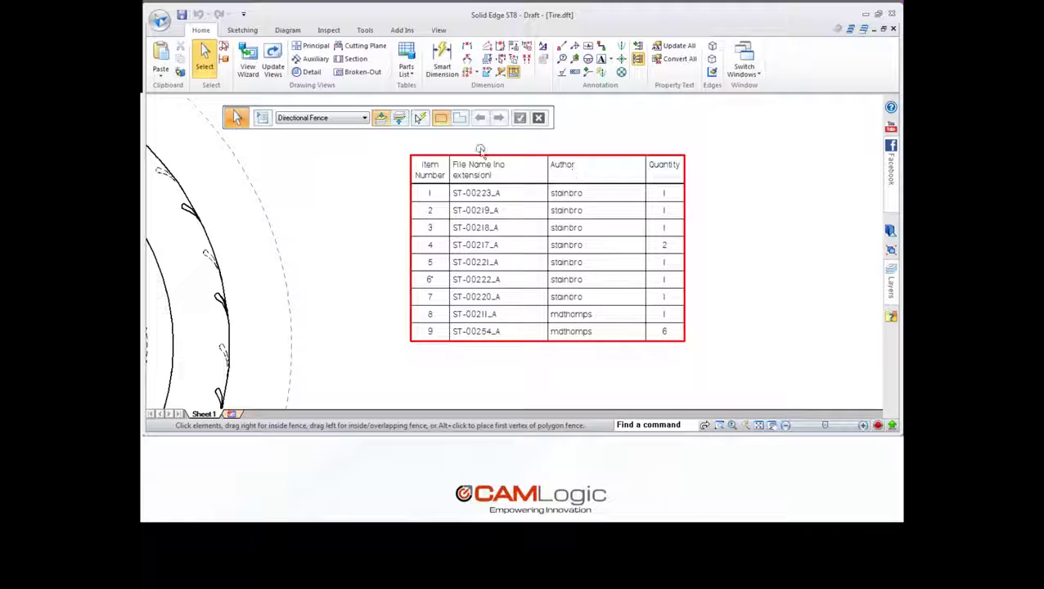
{"action": "right_click", "coordinate": [417, 156]}
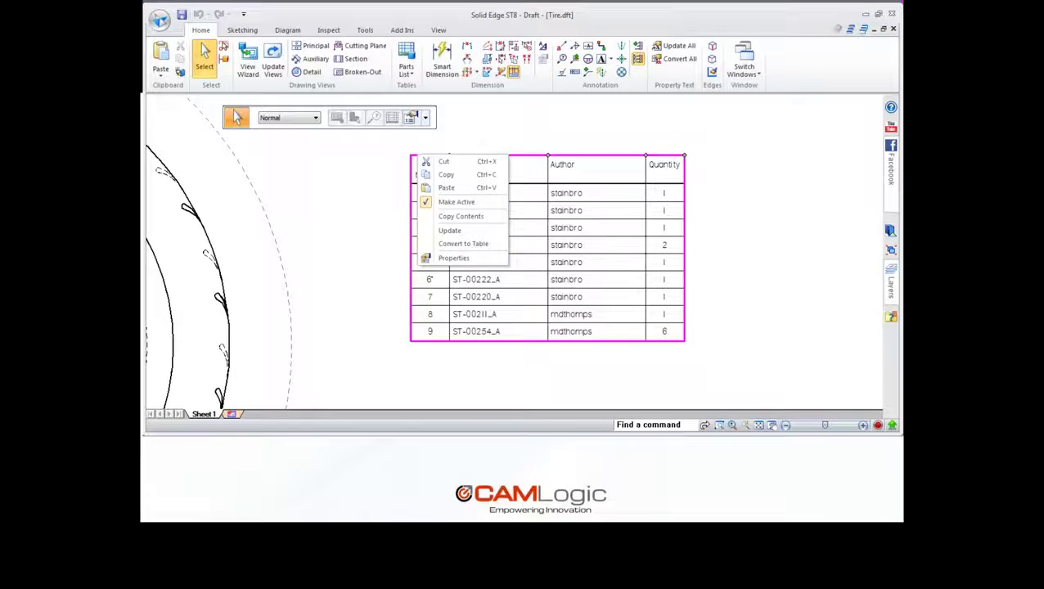
{"action": "left_click", "coordinate": [452, 258]}
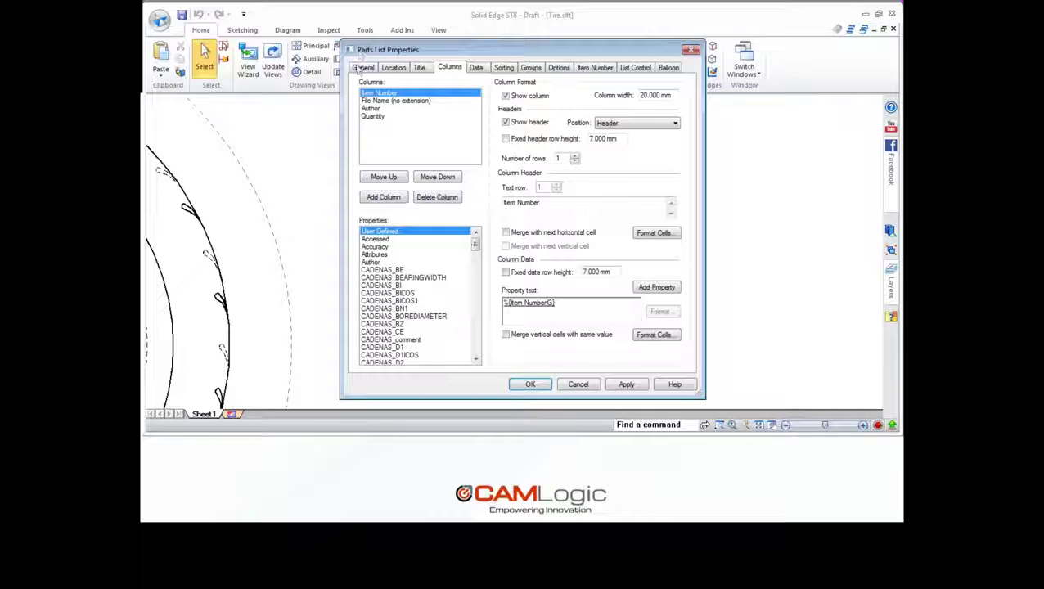
{"action": "left_click", "coordinate": [364, 68]}
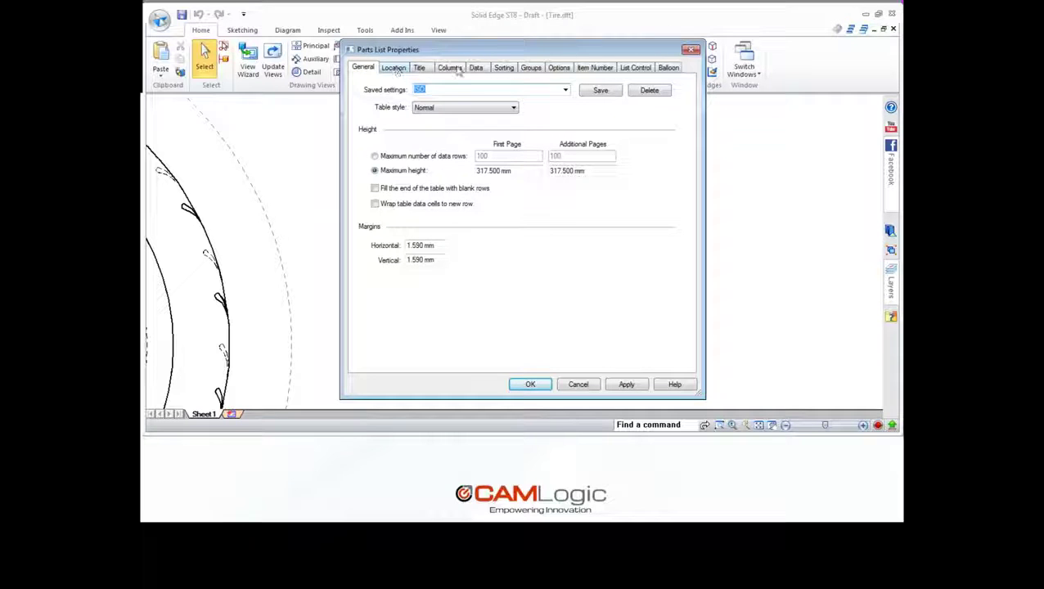
{"action": "left_click", "coordinate": [449, 68]}
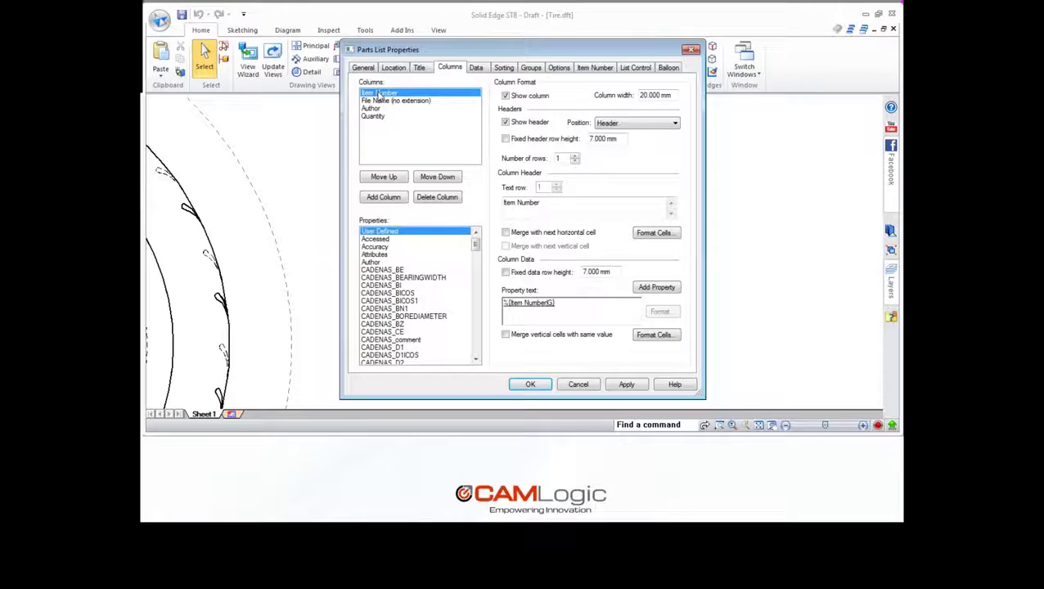
Add the Material property as a new column in the parts list
{"action": "left_click_drag", "start_coordinate": [473, 247], "coordinate": [476, 310]}
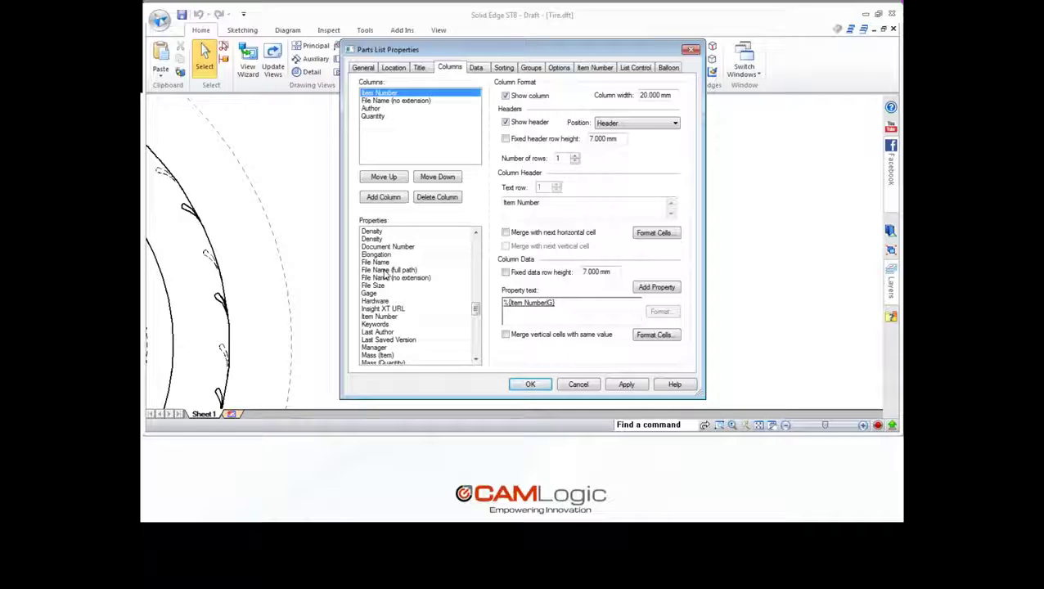
{"action": "left_click", "coordinate": [475, 359]}
{"action": "left_click", "coordinate": [475, 359]}
{"action": "left_click", "coordinate": [368, 355]}
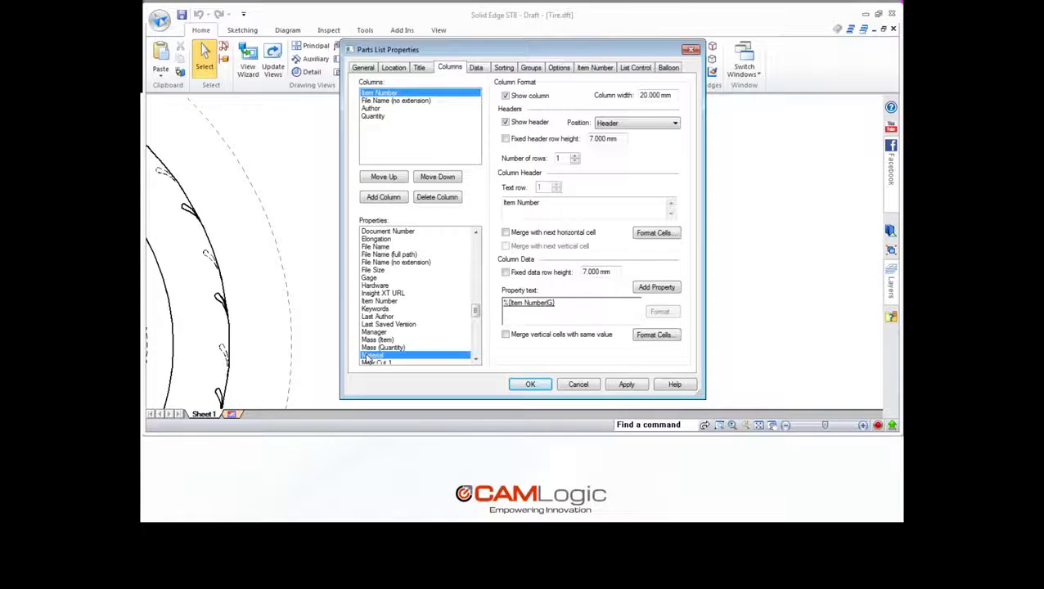
{"action": "left_click", "coordinate": [378, 199]}
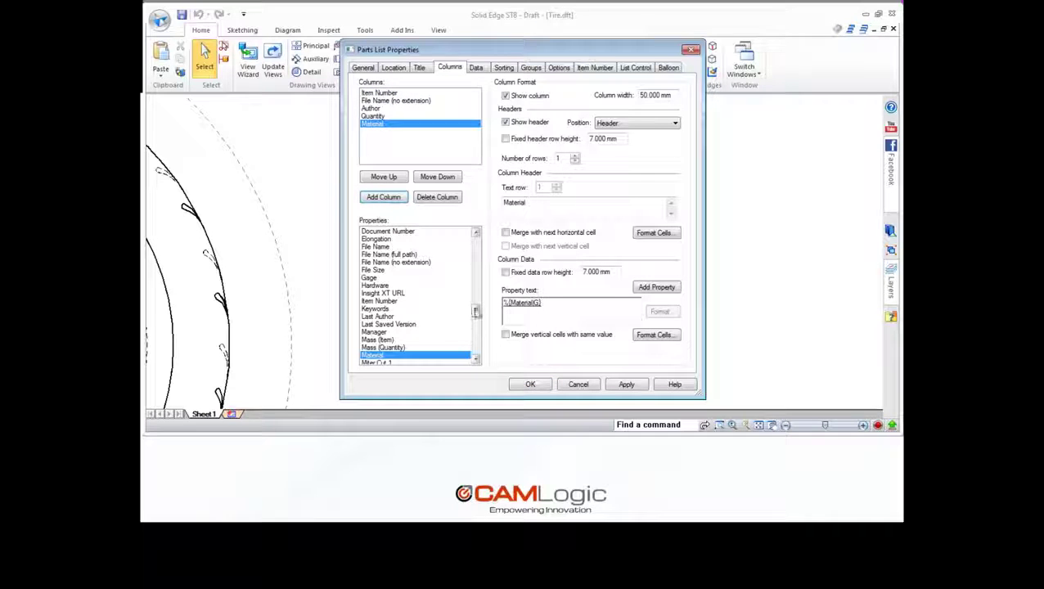
Add the Mass (Item) property as a column after Material in the parts list
{"action": "scroll", "coordinate": [474, 316], "scroll_direction": "down", "scroll_amount": 2}
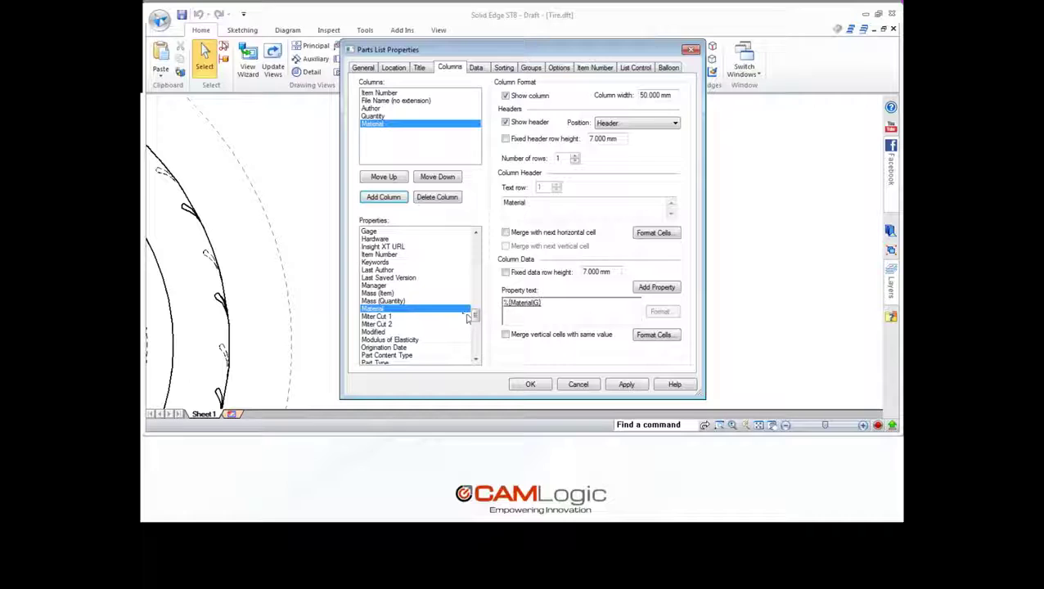
{"action": "scroll", "coordinate": [475, 320], "scroll_direction": "down", "scroll_amount": 2}
{"action": "mouse_move", "coordinate": [474, 321]}
{"action": "left_mouse_down"}
{"action": "mouse_move", "coordinate": [475, 360]}
{"action": "mouse_move", "coordinate": [475, 242]}
{"action": "mouse_move", "coordinate": [476, 304]}
{"action": "left_mouse_up"}
{"action": "left_click", "coordinate": [378, 309]}
{"action": "left_click", "coordinate": [383, 198]}
Add the first listed Density property as a column after Mass (Item) and apply the new columns to the parts list
{"action": "left_click", "coordinate": [369, 285]}
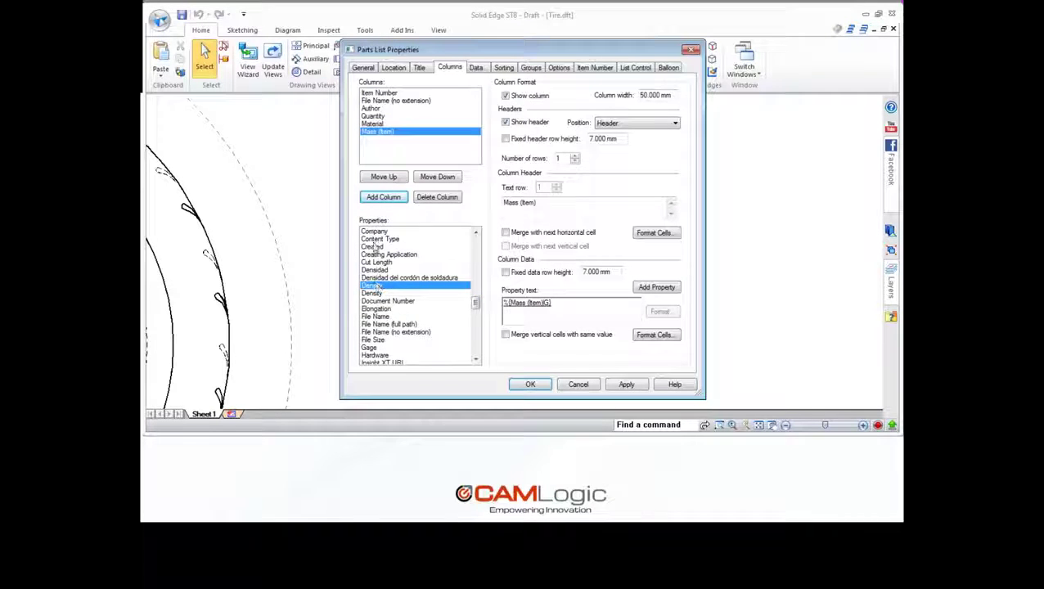
{"action": "left_click", "coordinate": [378, 196]}
{"action": "left_click_drag", "start_coordinate": [476, 302], "coordinate": [473, 358]}
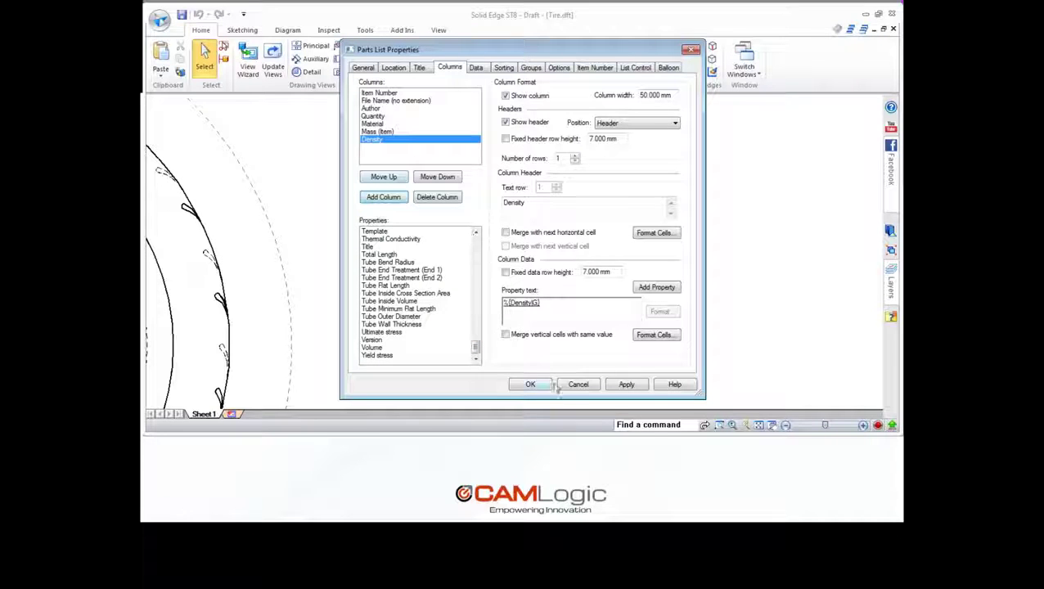
{"action": "left_click", "coordinate": [625, 386]}
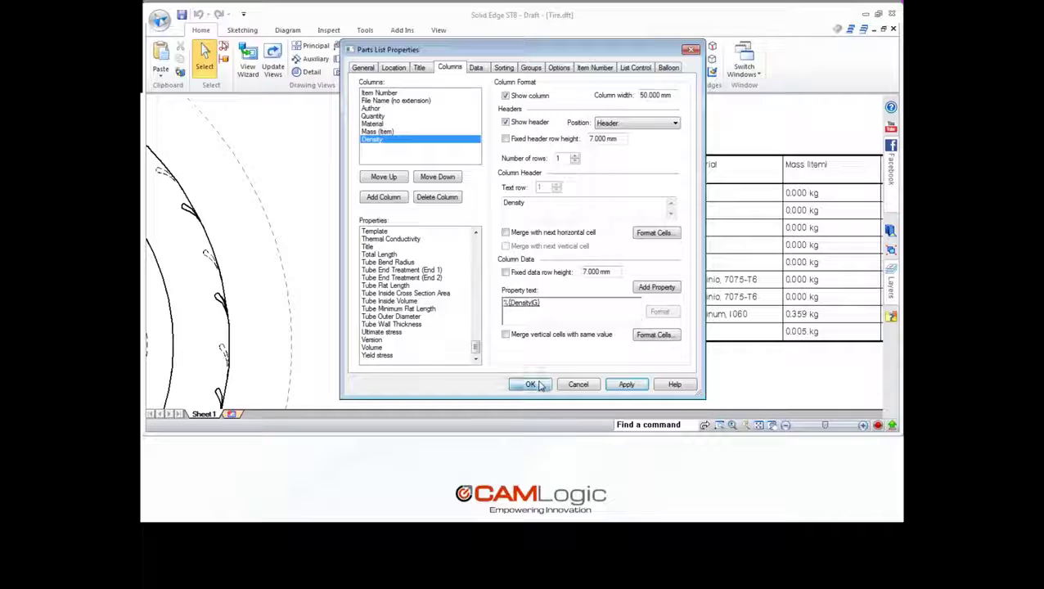
{"action": "left_click", "coordinate": [532, 384]}
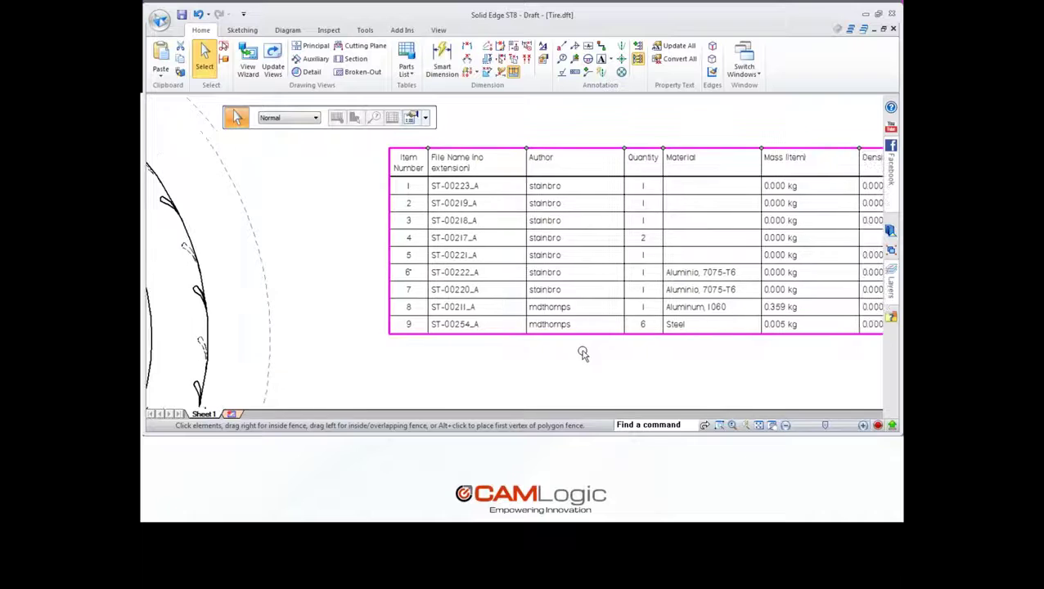
{"action": "mouse_move", "coordinate": [582, 353]}
{"action": "middle_mouse_down"}
{"action": "mouse_move", "coordinate": [396, 340]}
{"action": "mouse_move", "coordinate": [421, 343]}
{"action": "middle_mouse_up"}
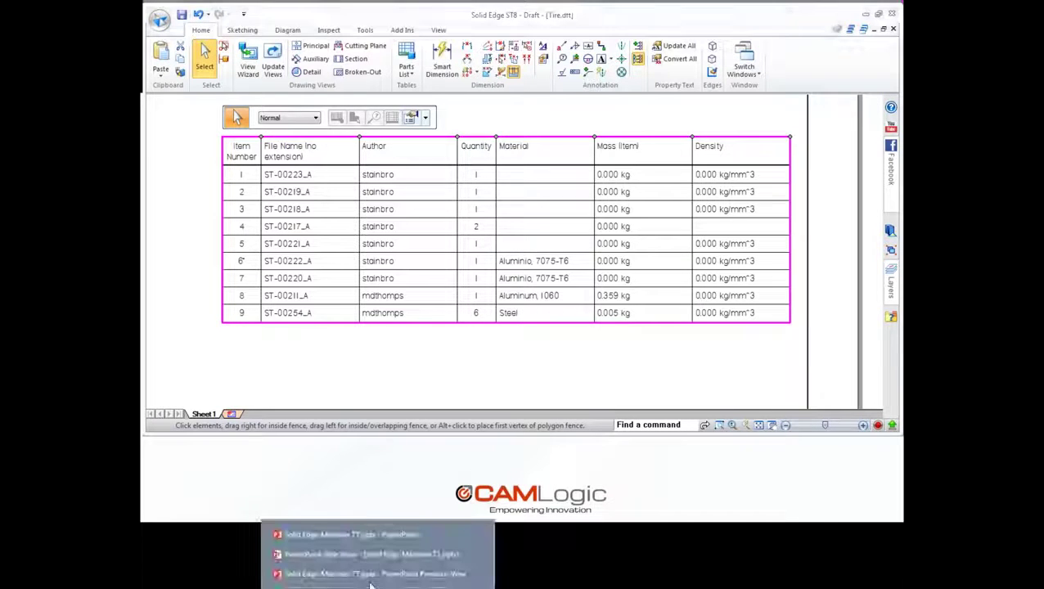
{"action": "left_click", "coordinate": [530, 583]}
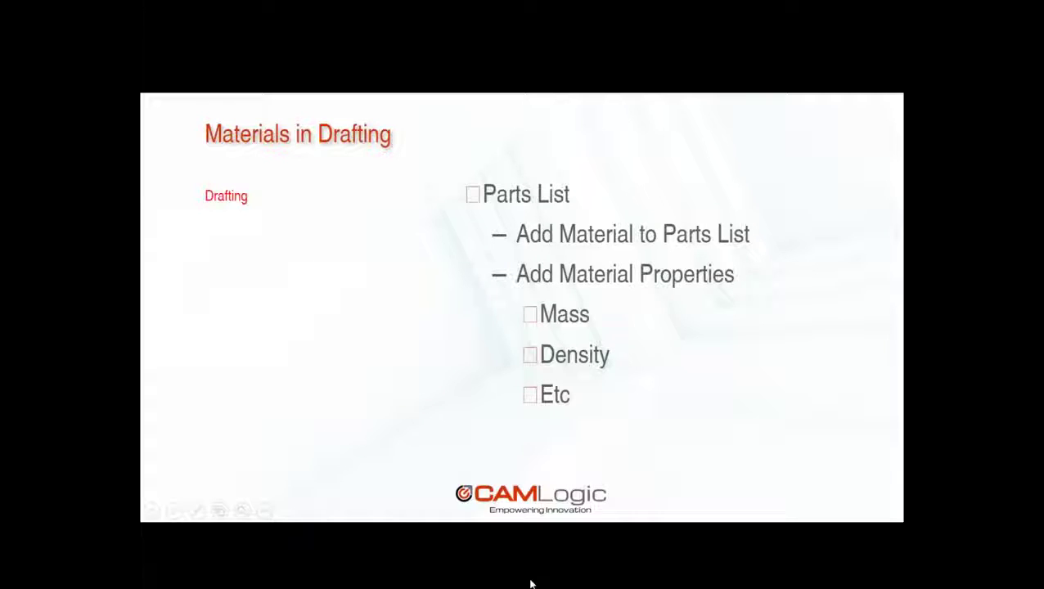
{"action": "key", "text": "Right"}
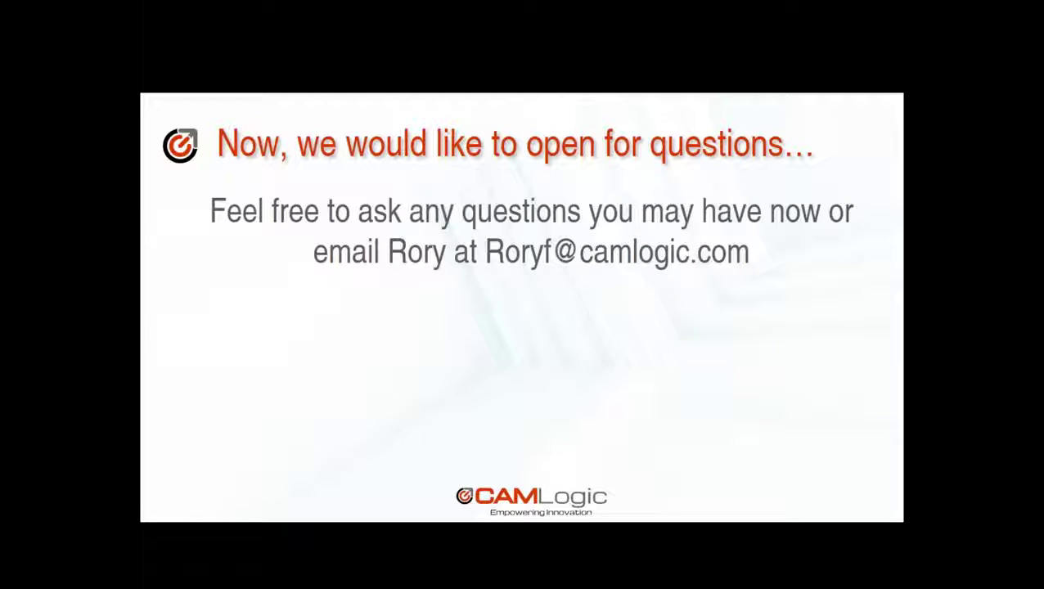